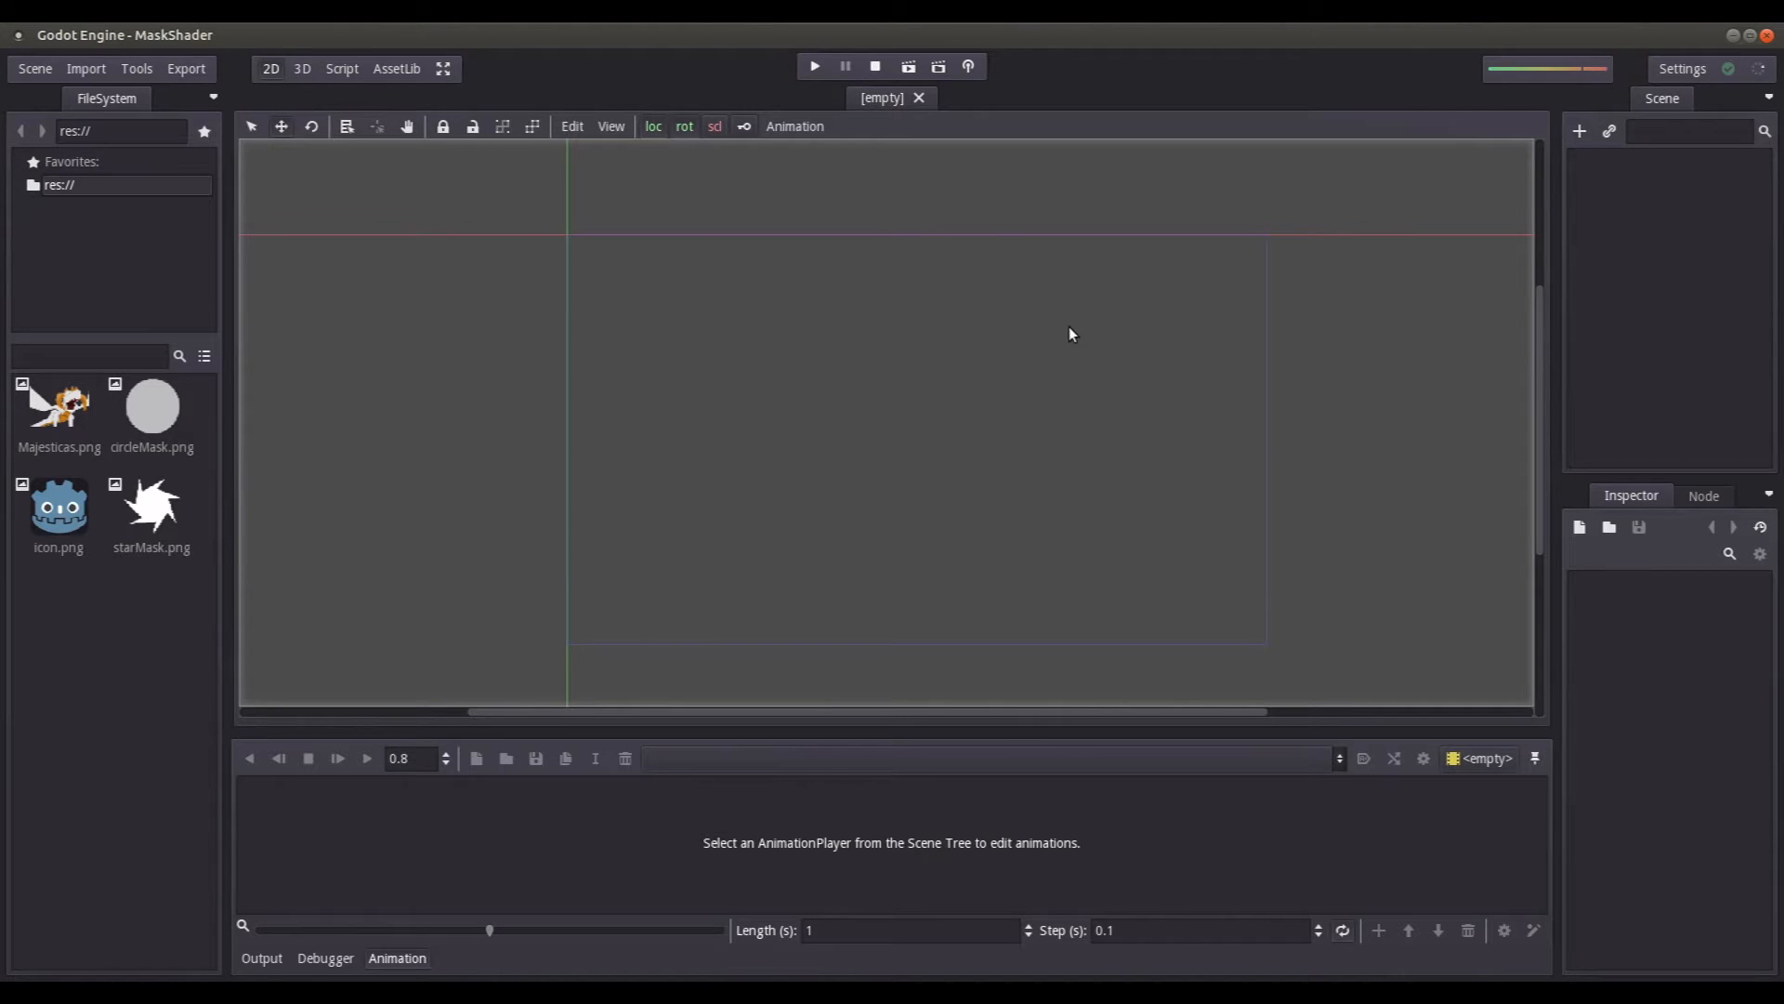
Step: Create a Sprite node as the root of the empty scene
click(46, 434)
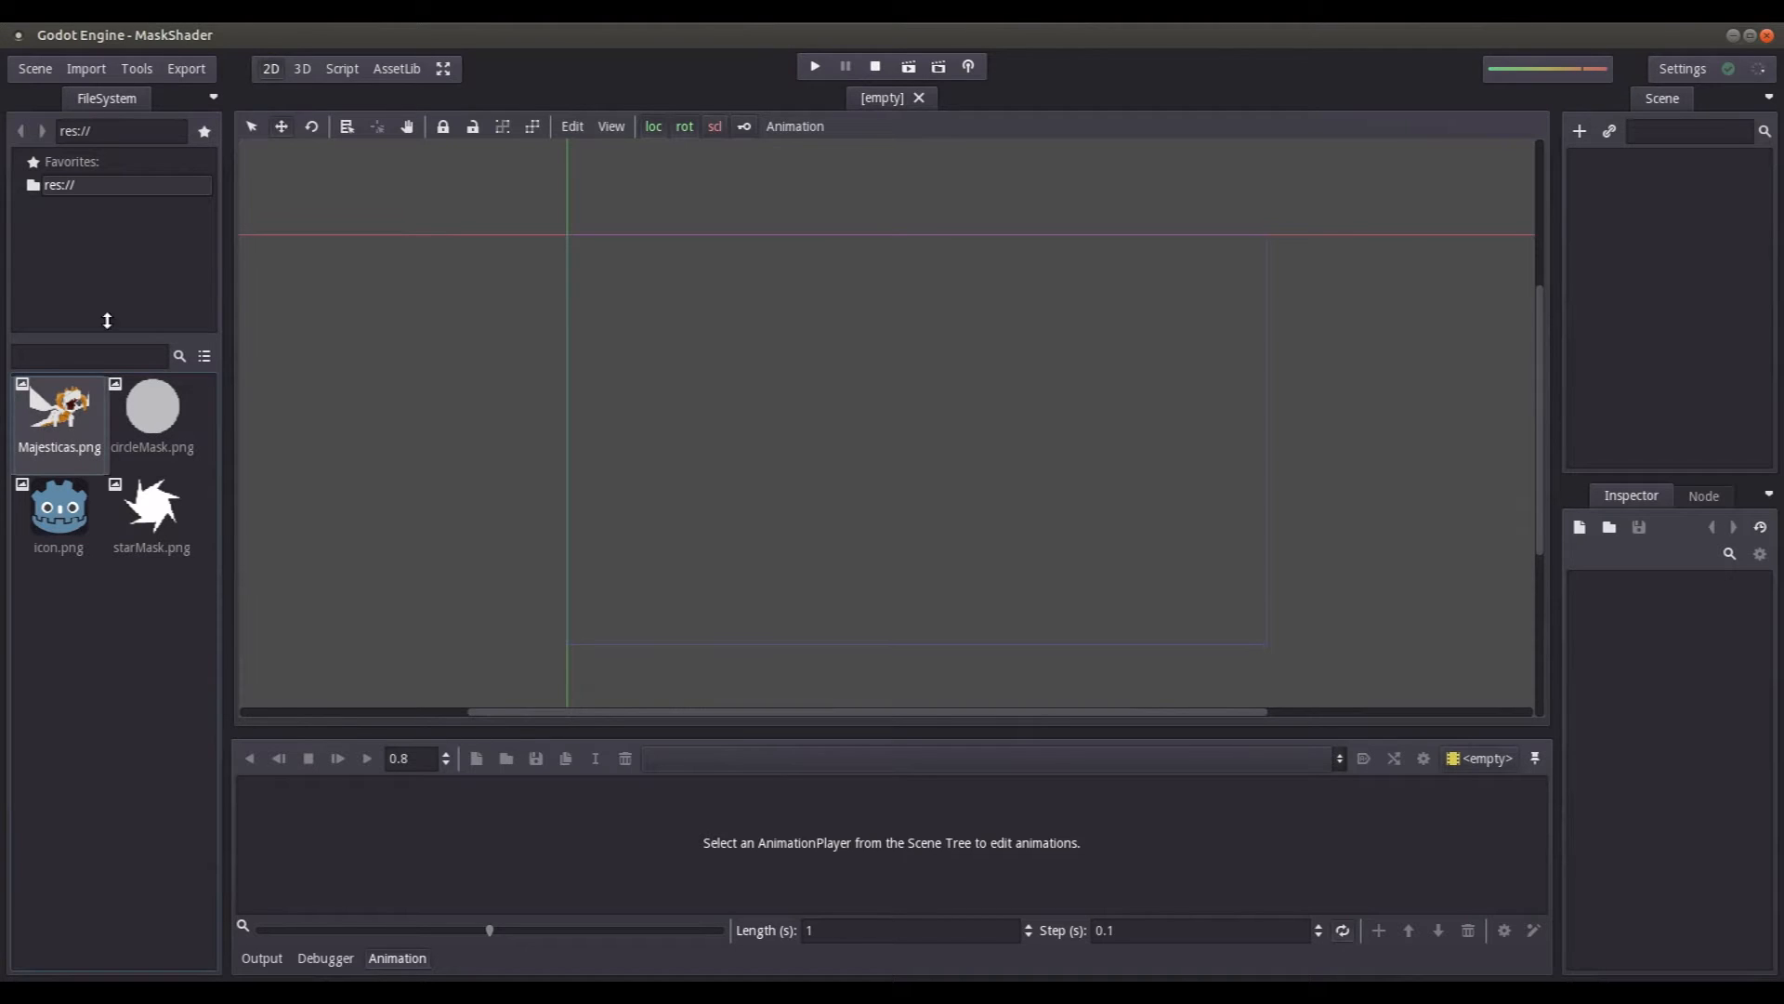
click(1580, 131)
text(sprite)
click(481, 480)
click(474, 466)
click(1118, 845)
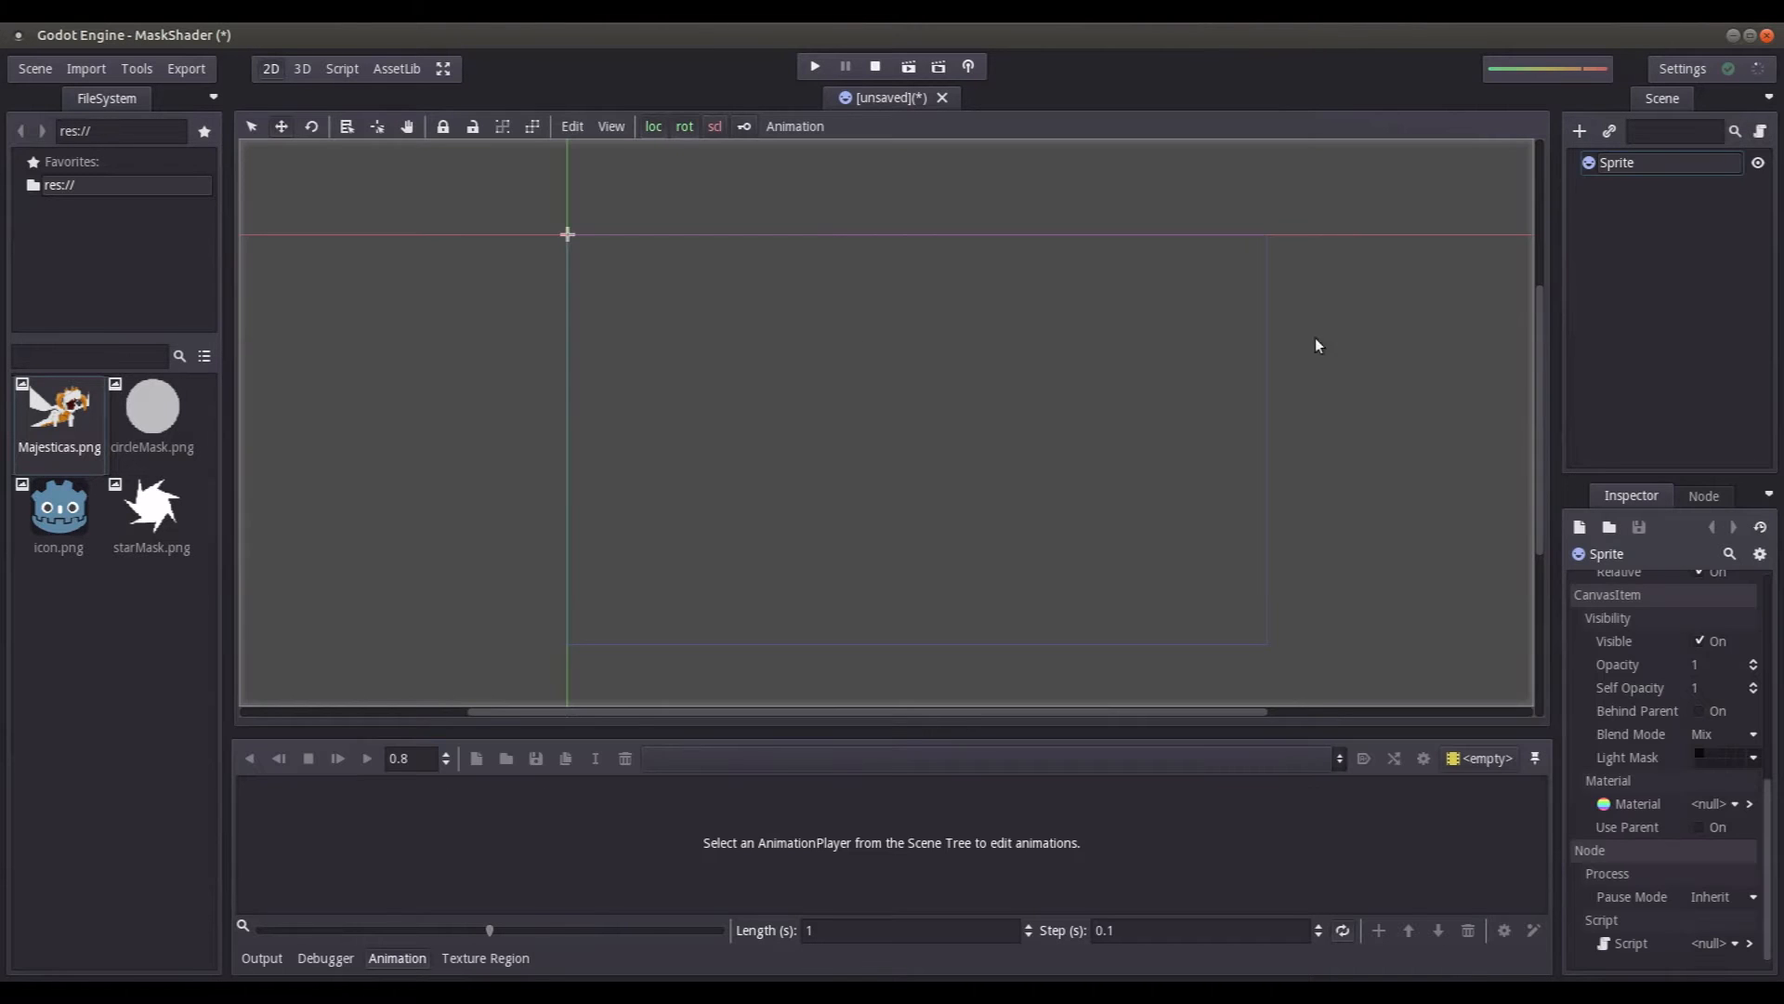
Step: Load Majesticas.png as the Sprite's texture and move the sprite into the screen frame at about x 433
scroll(1688, 613, up, 5)
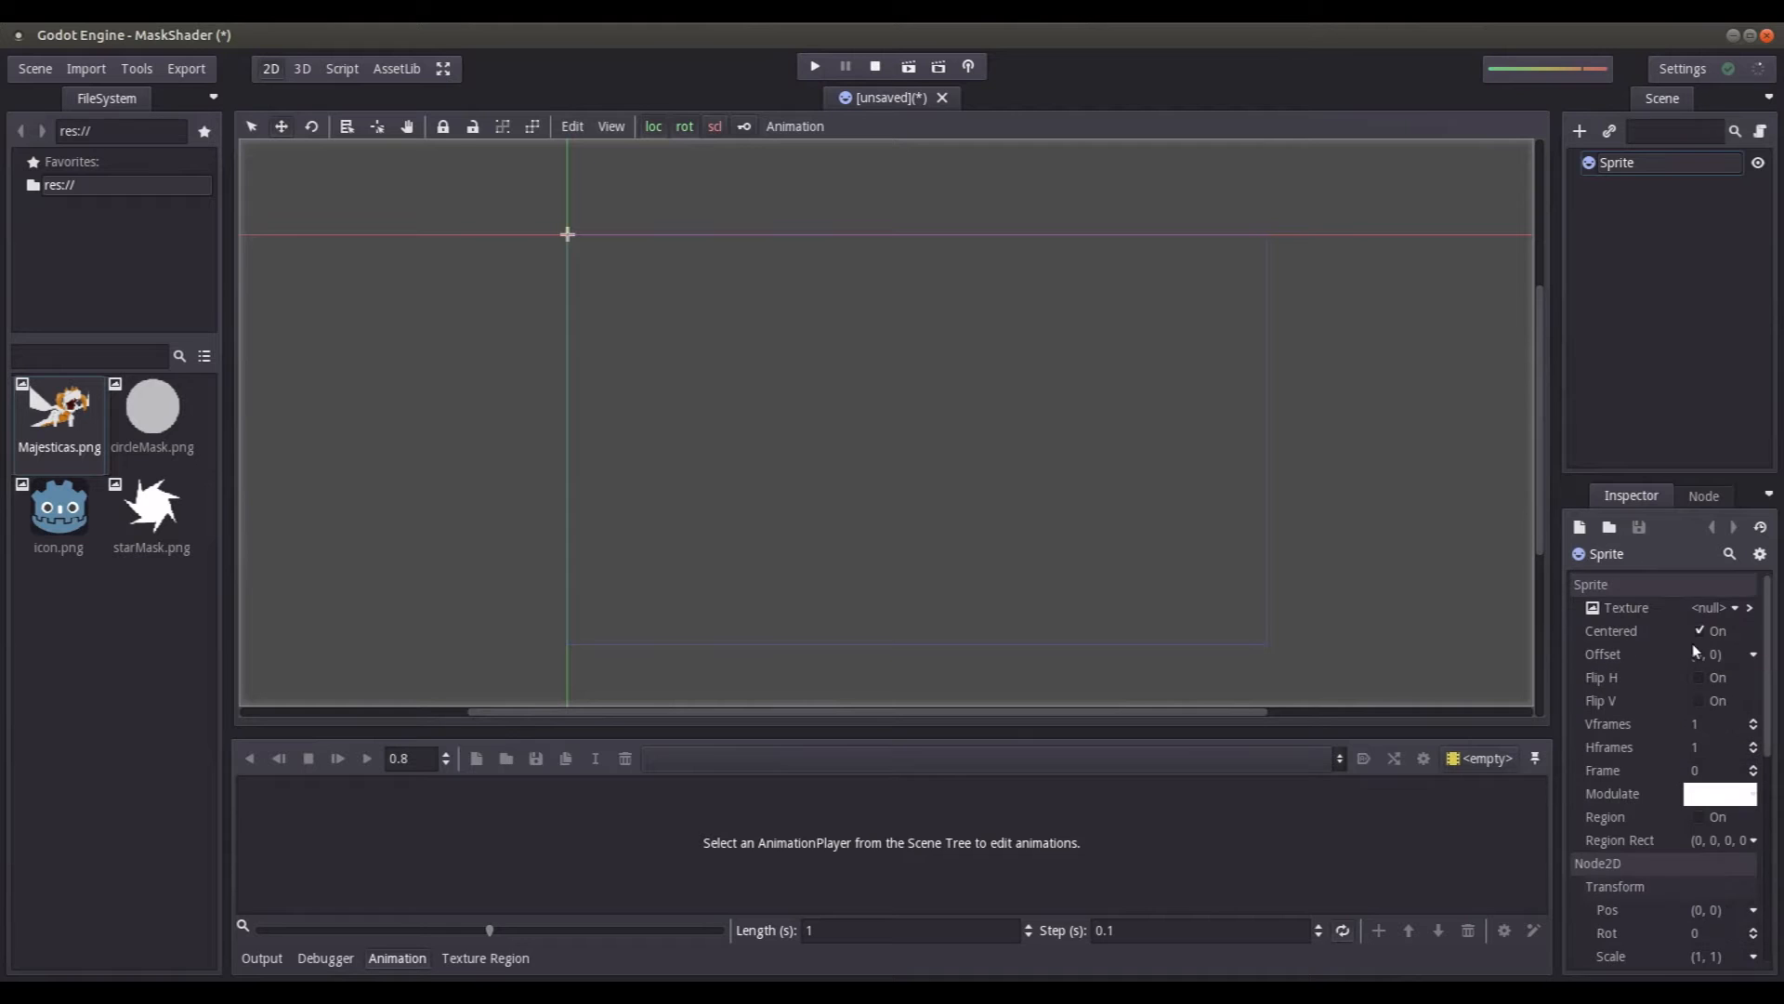
click(1709, 608)
click(1691, 711)
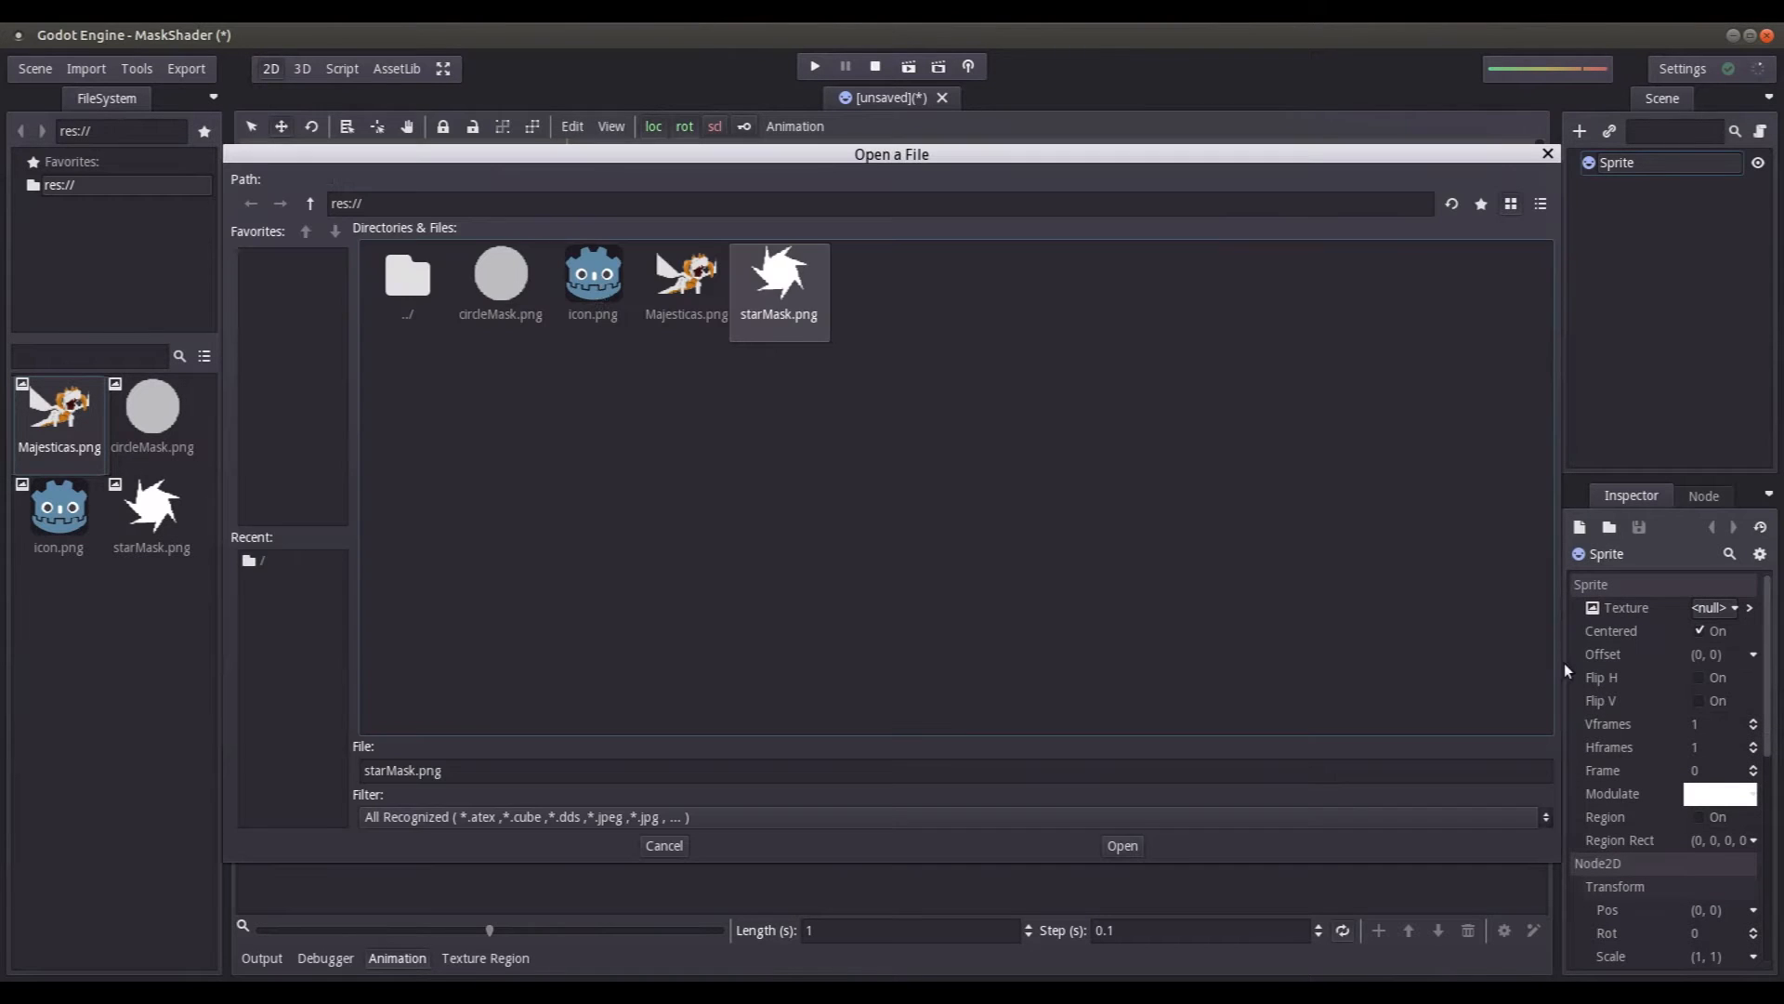
double_click(678, 281)
drag(604, 255, 894, 415)
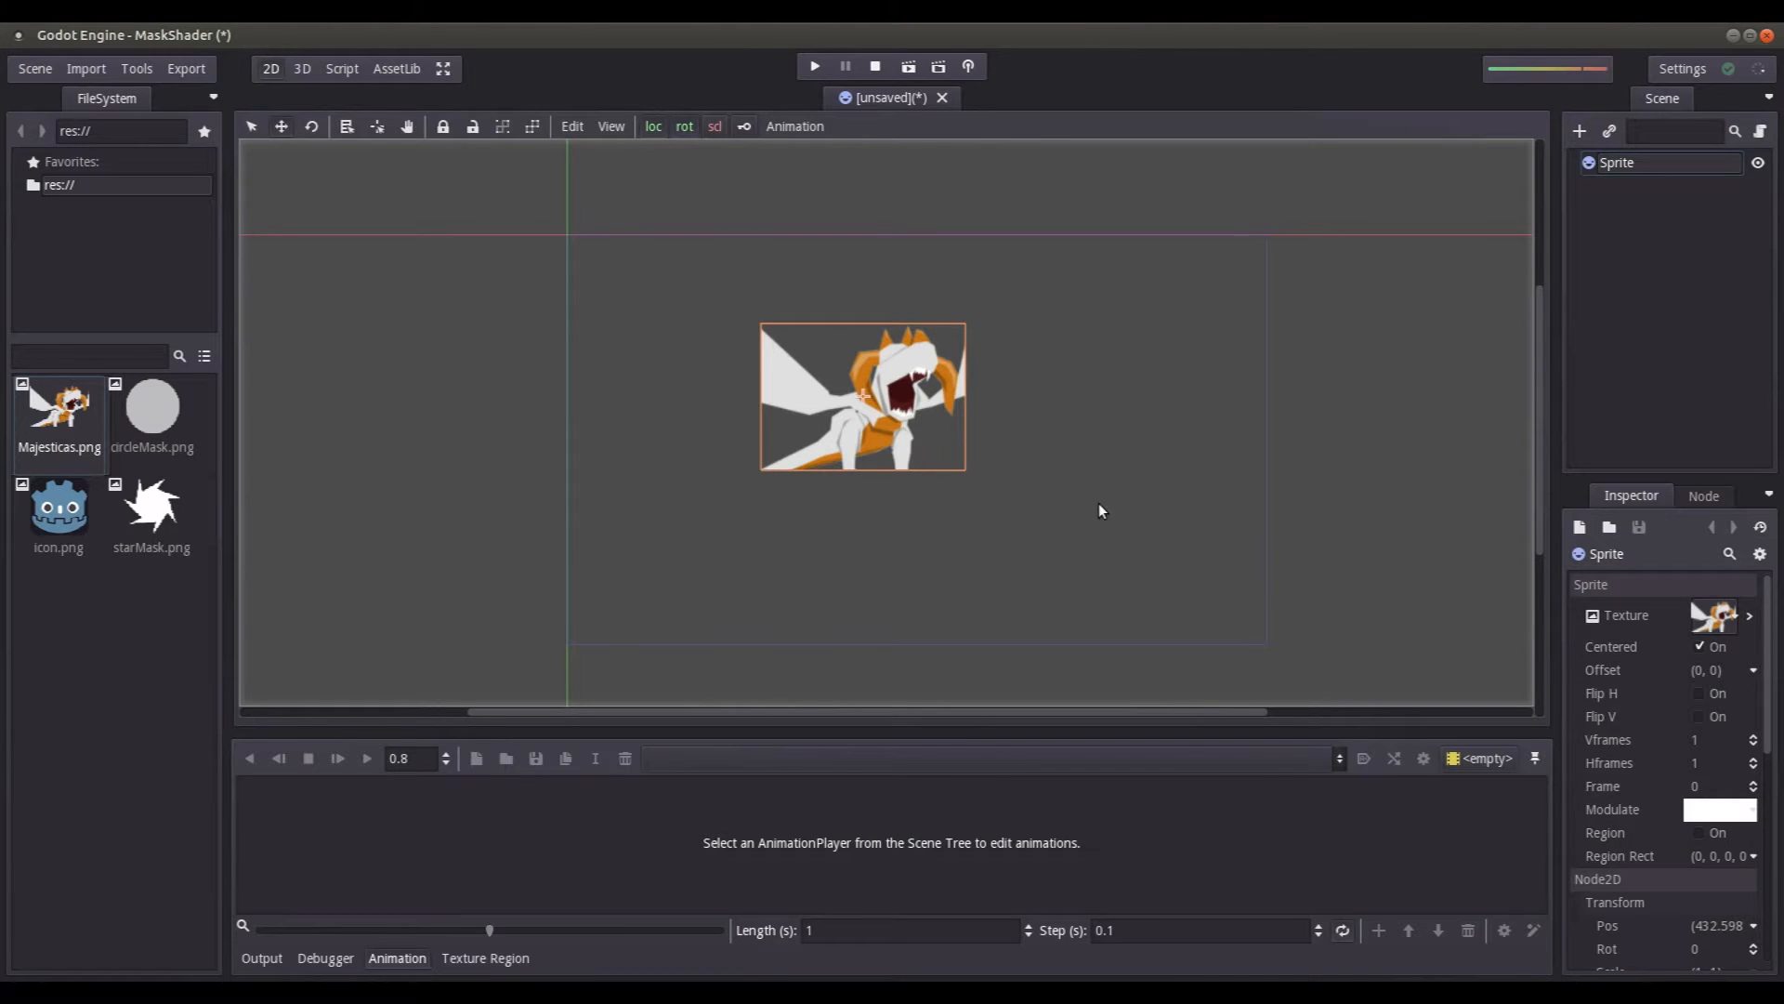
Step: Assign a new CanvasItemMaterial to the Sprite and open the material for editing
drag(1680, 476, 1670, 393)
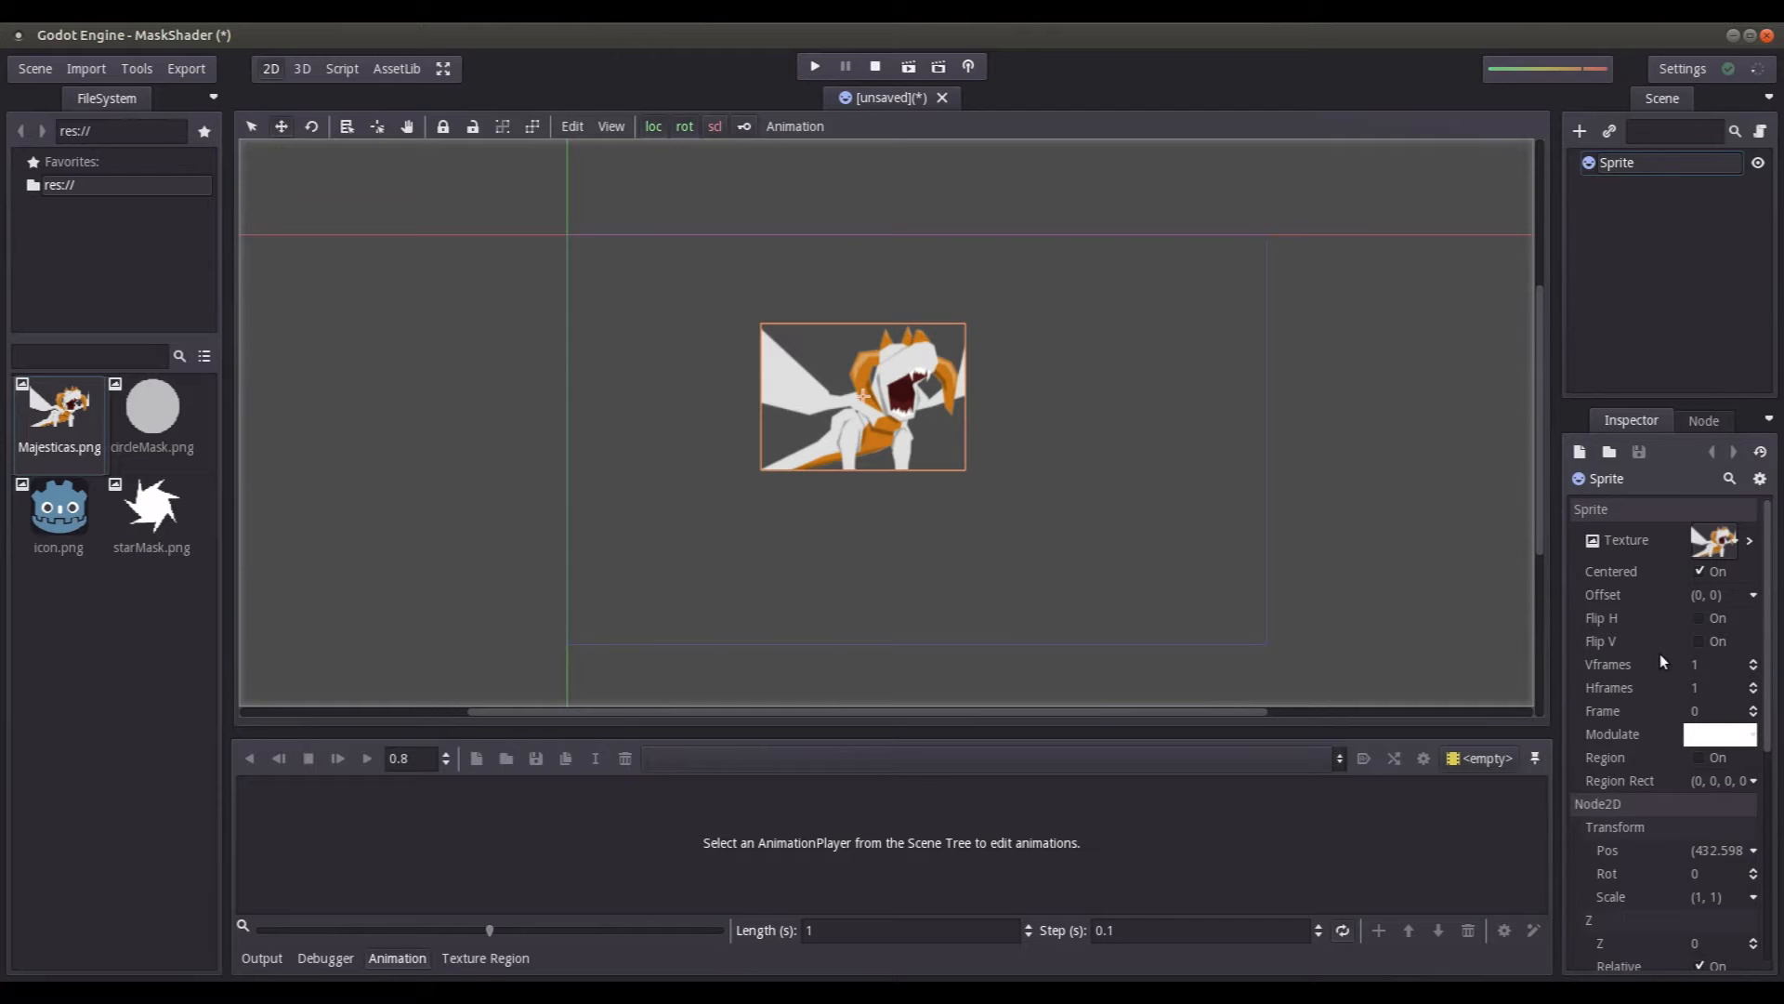
scroll(1660, 655, down, 1)
scroll(1659, 655, up, 1)
scroll(1660, 655, down, 1)
scroll(1660, 654, down, 6)
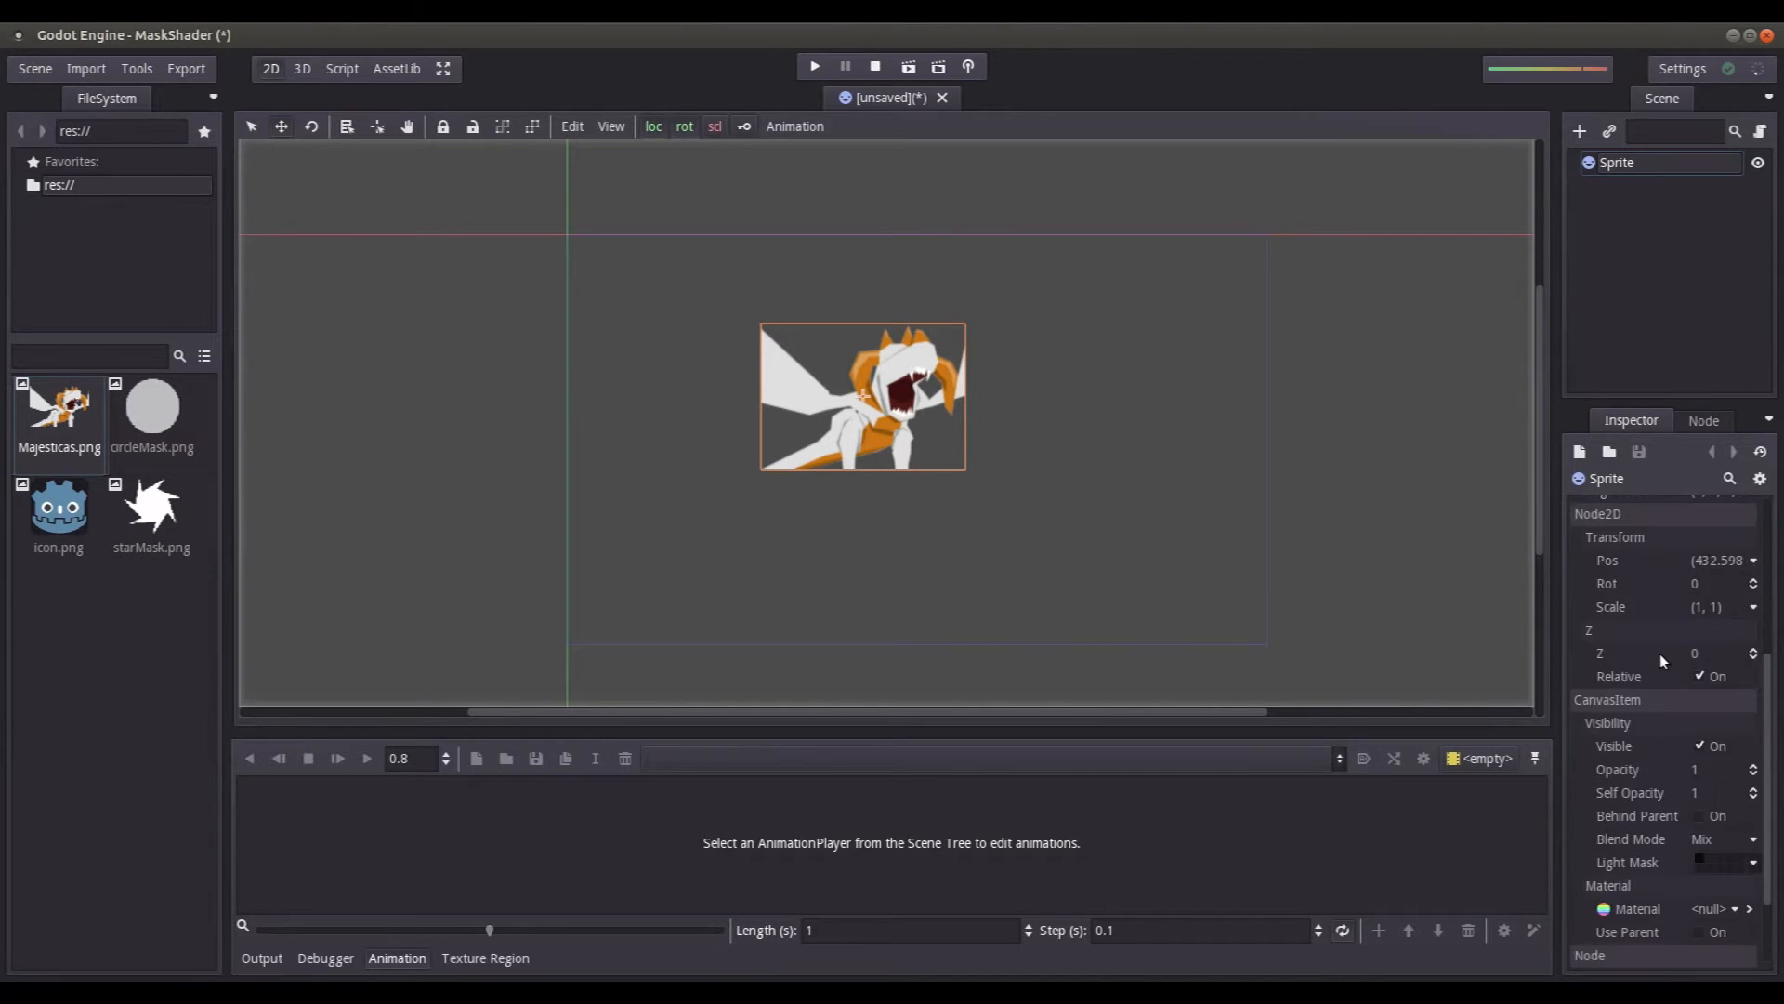
click(1725, 805)
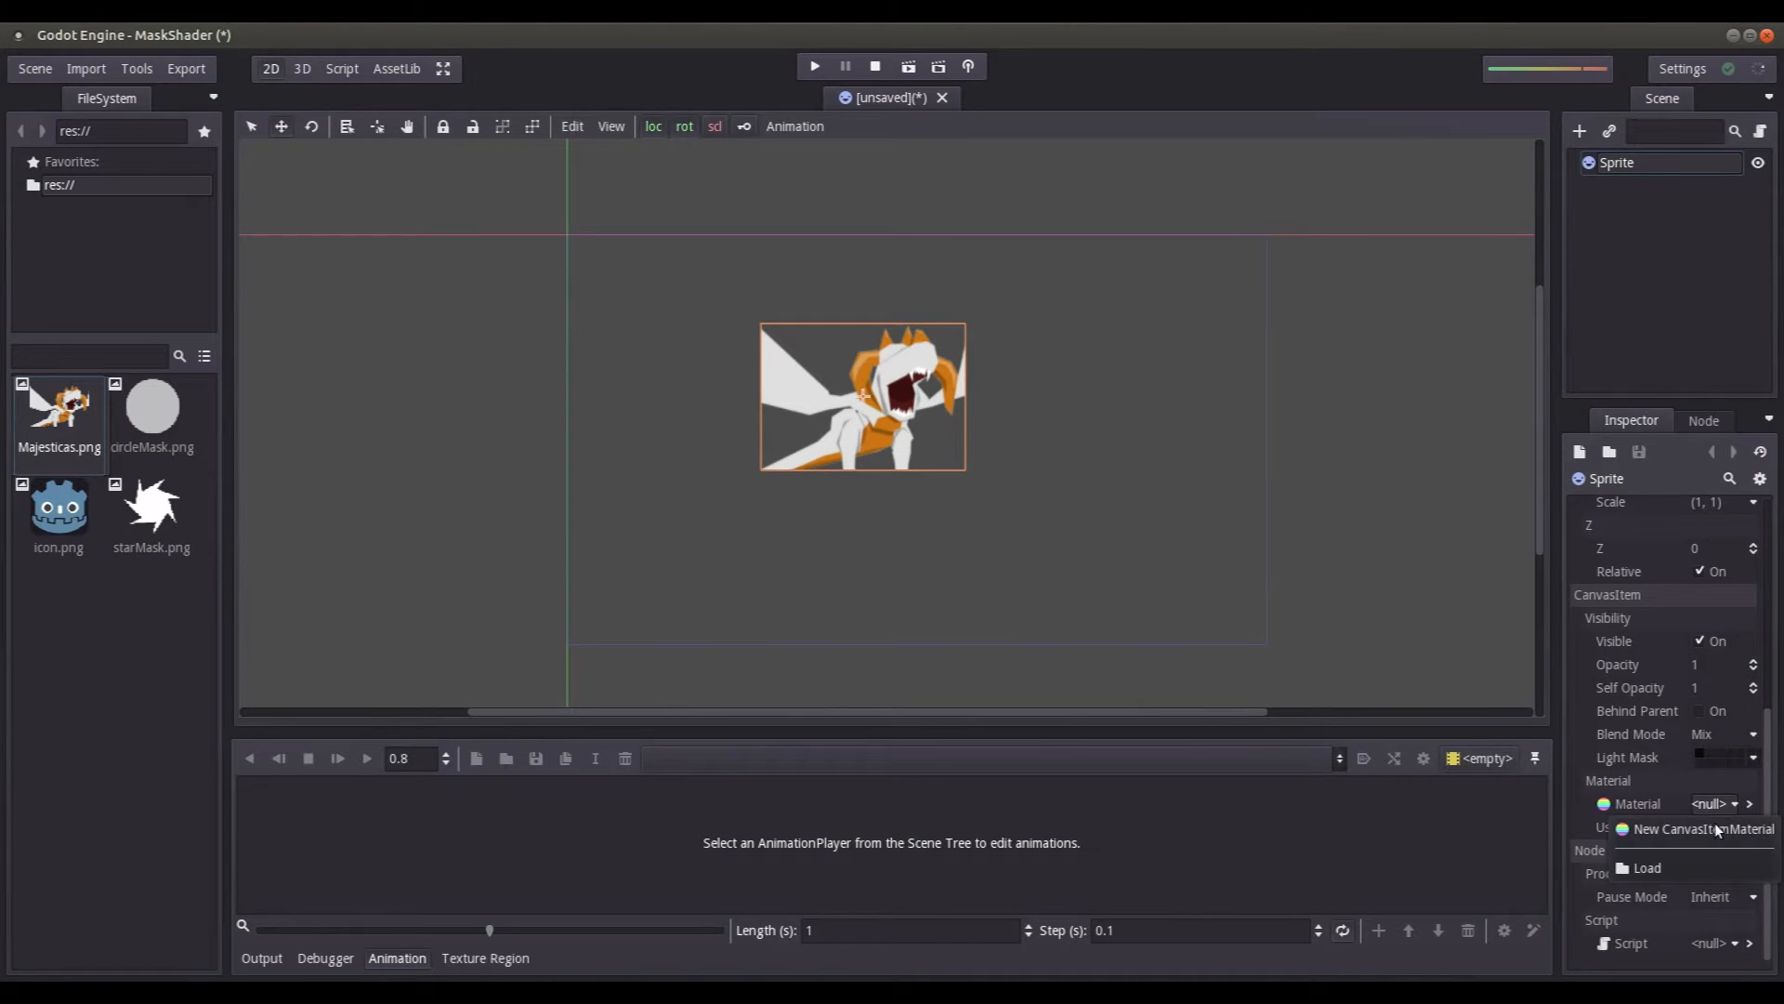
click(1714, 825)
click(1749, 805)
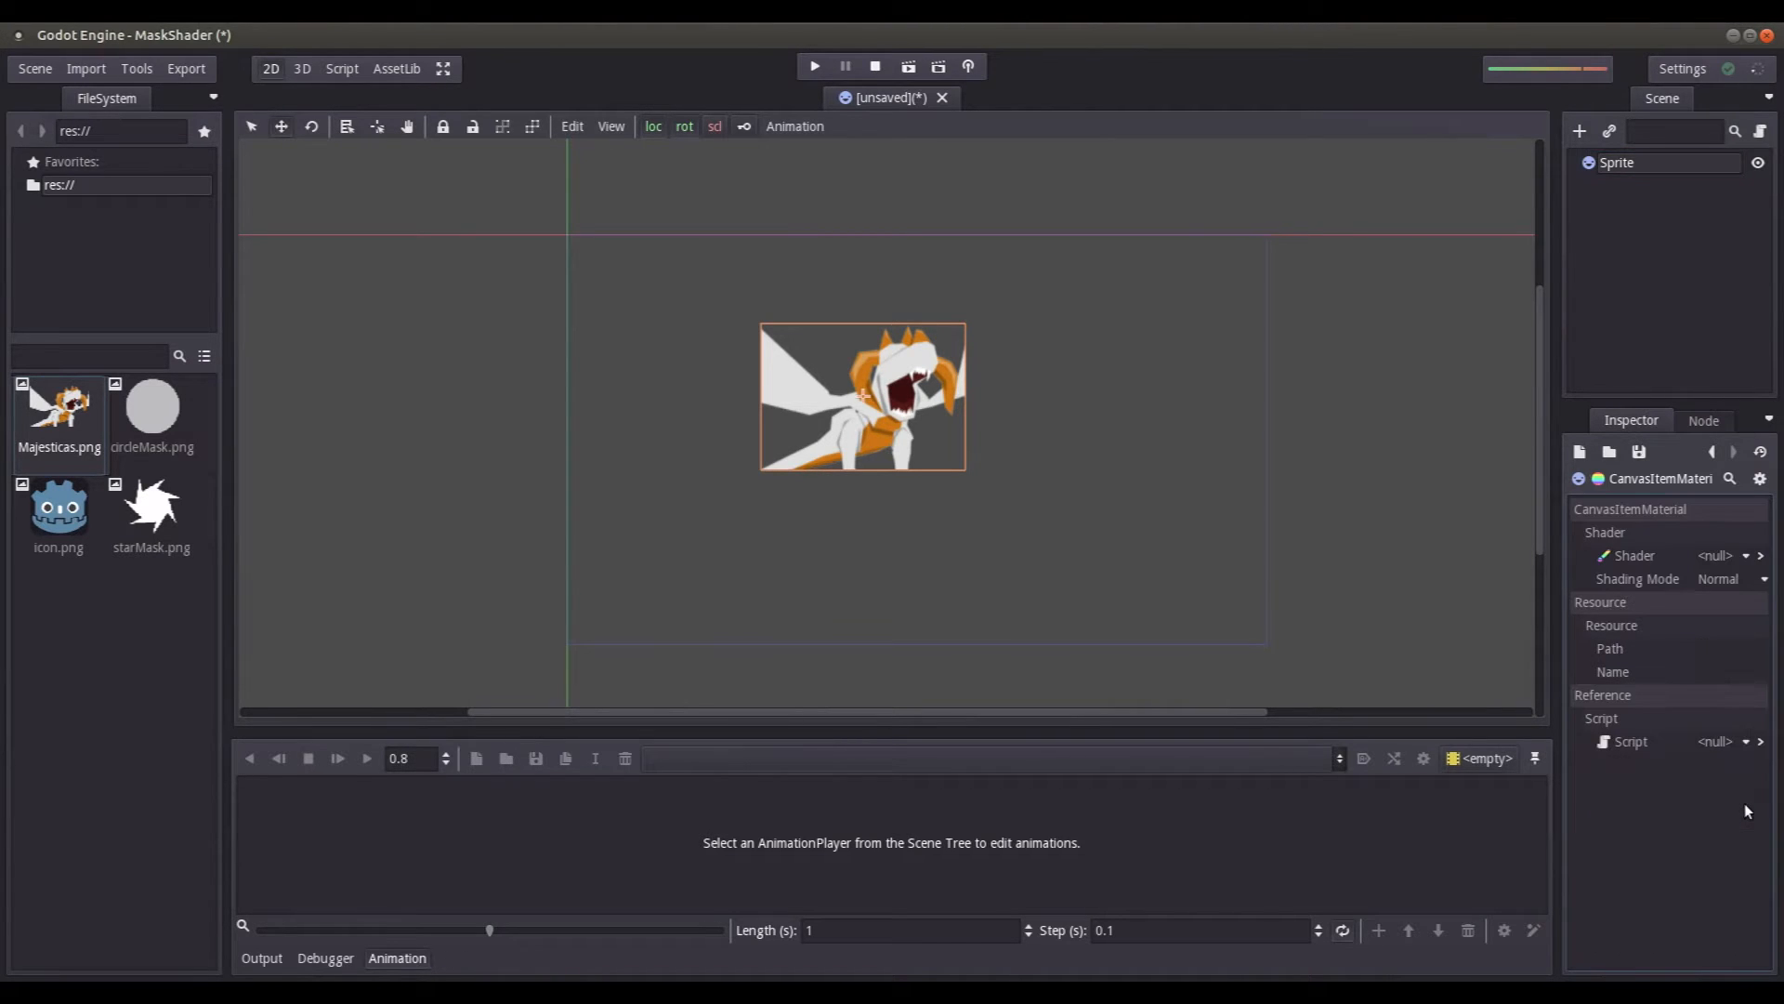
Step: Assign a new CanvasItemShaderGraph as the material's shader and open its graph, hiding the animation editor
click(1714, 557)
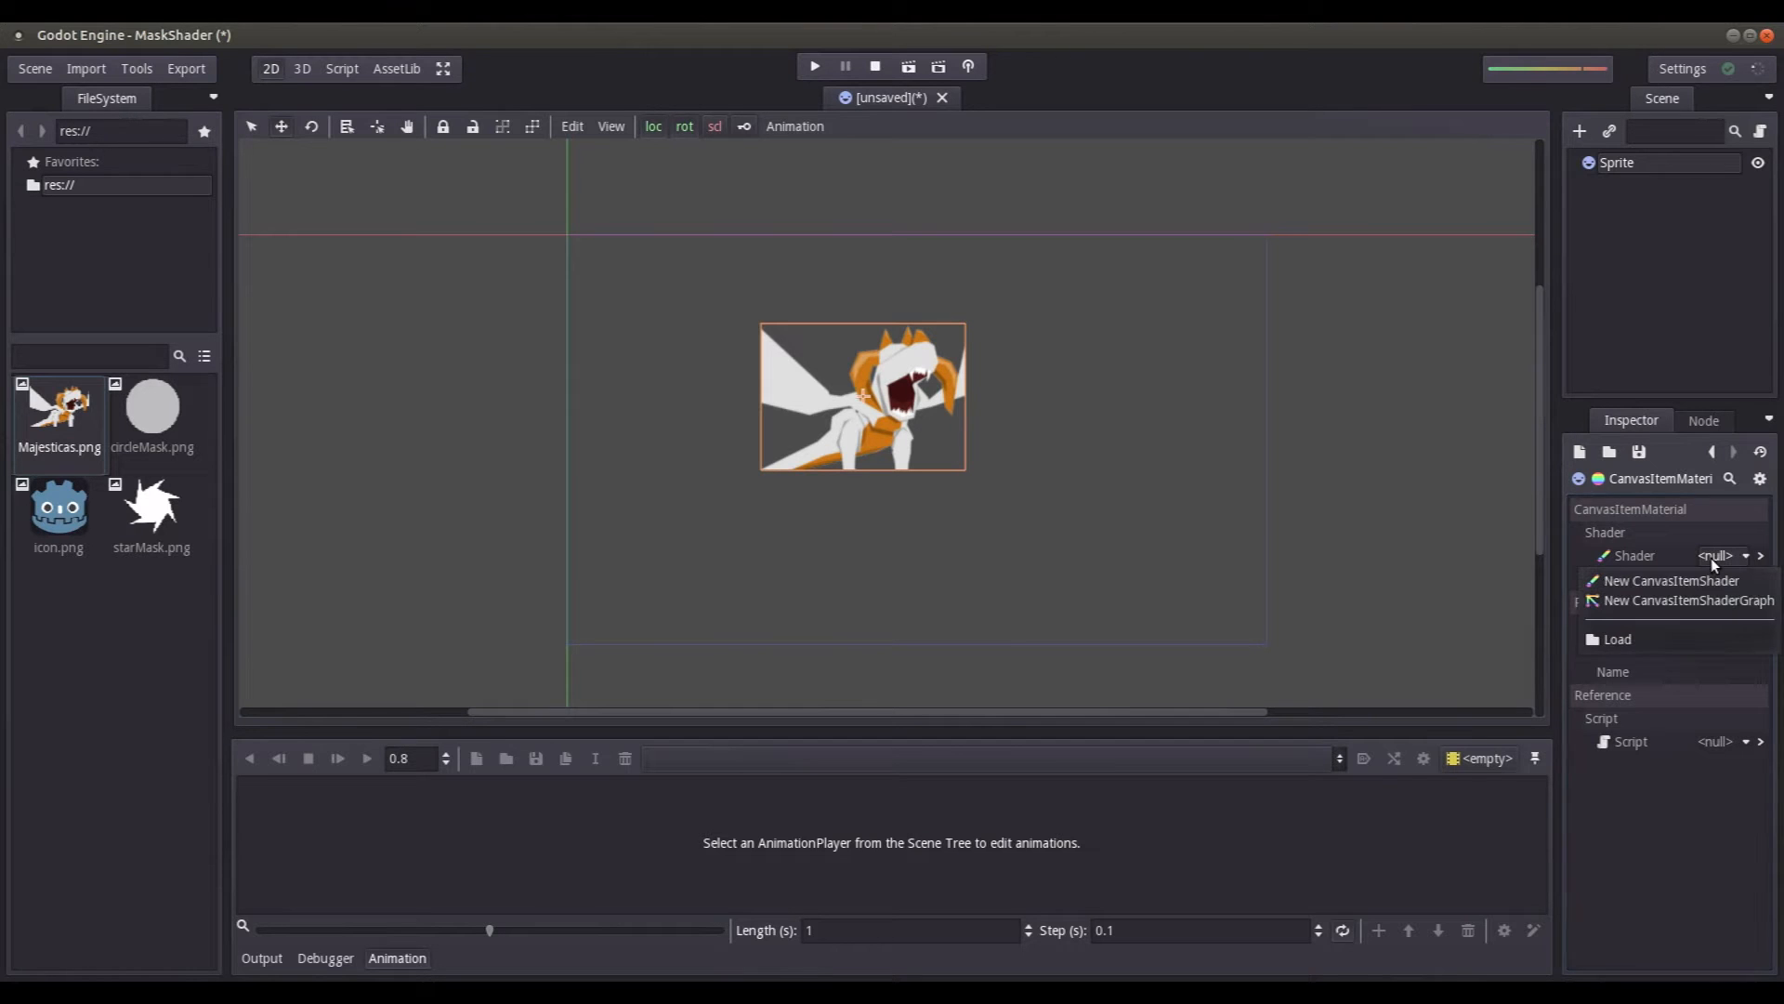
click(1687, 601)
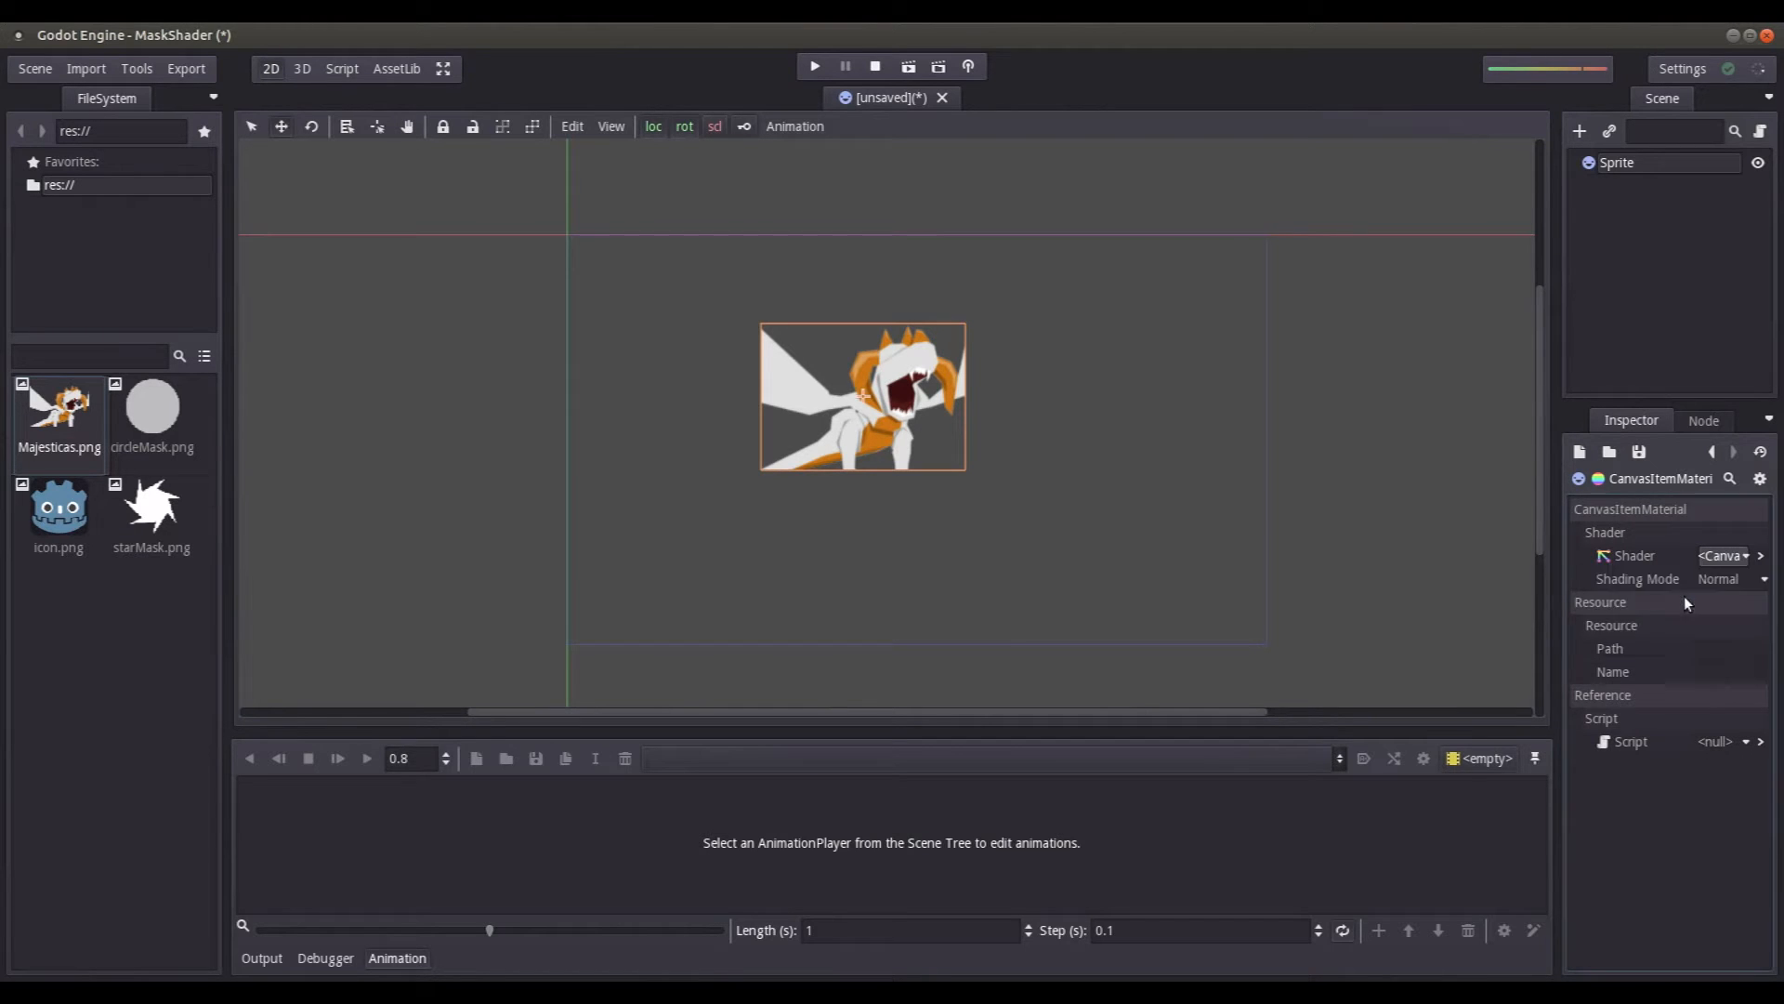
click(1762, 556)
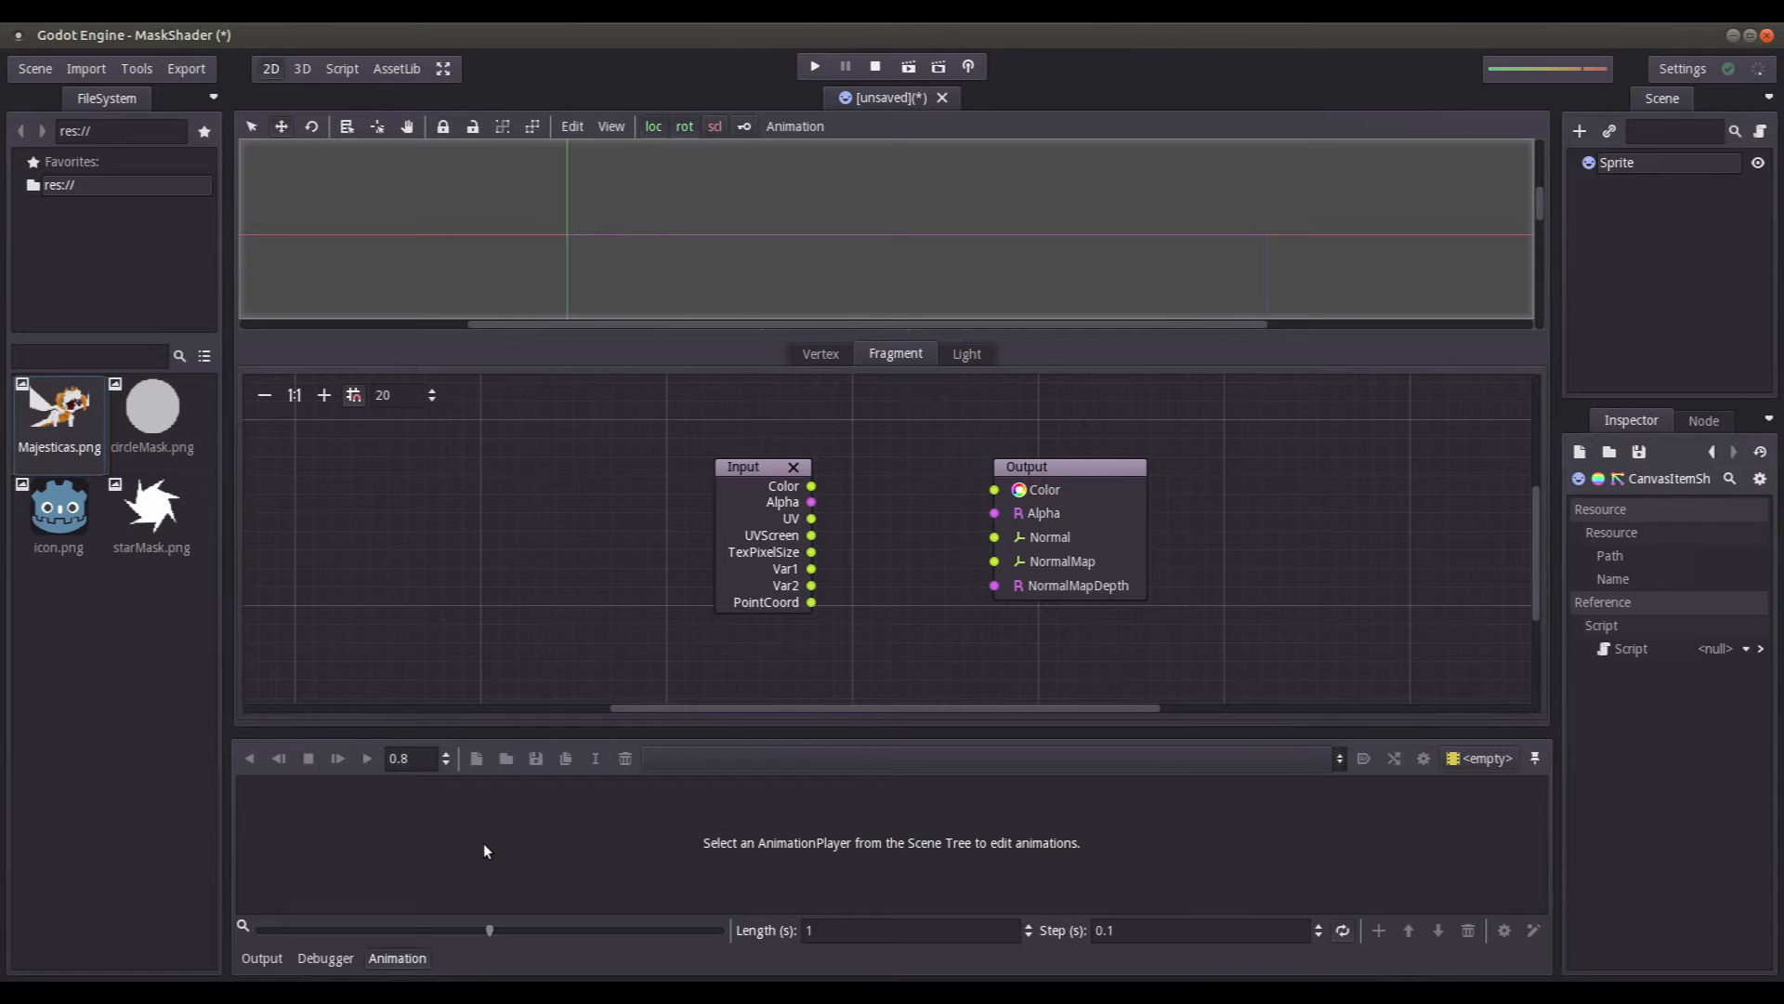
click(400, 959)
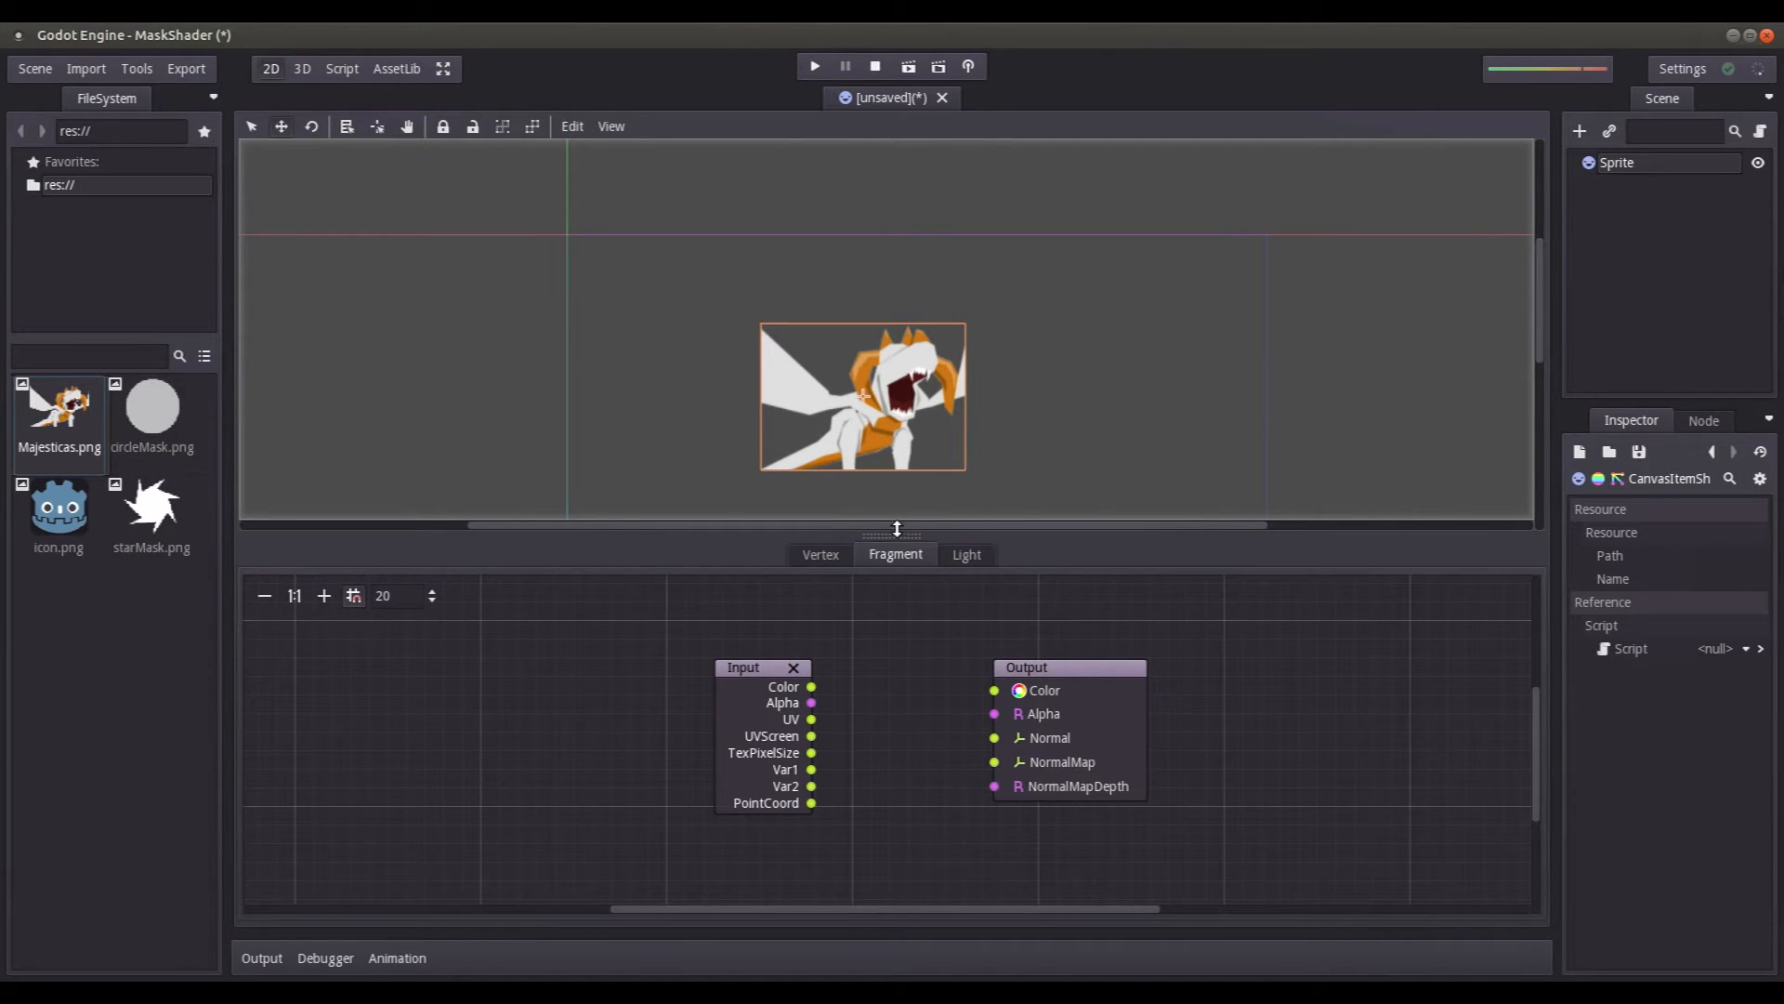
Step: Spread the Input and Output nodes apart and add a CanvasItem Texture node between them, fed by the Input's UV
drag(751, 667, 519, 649)
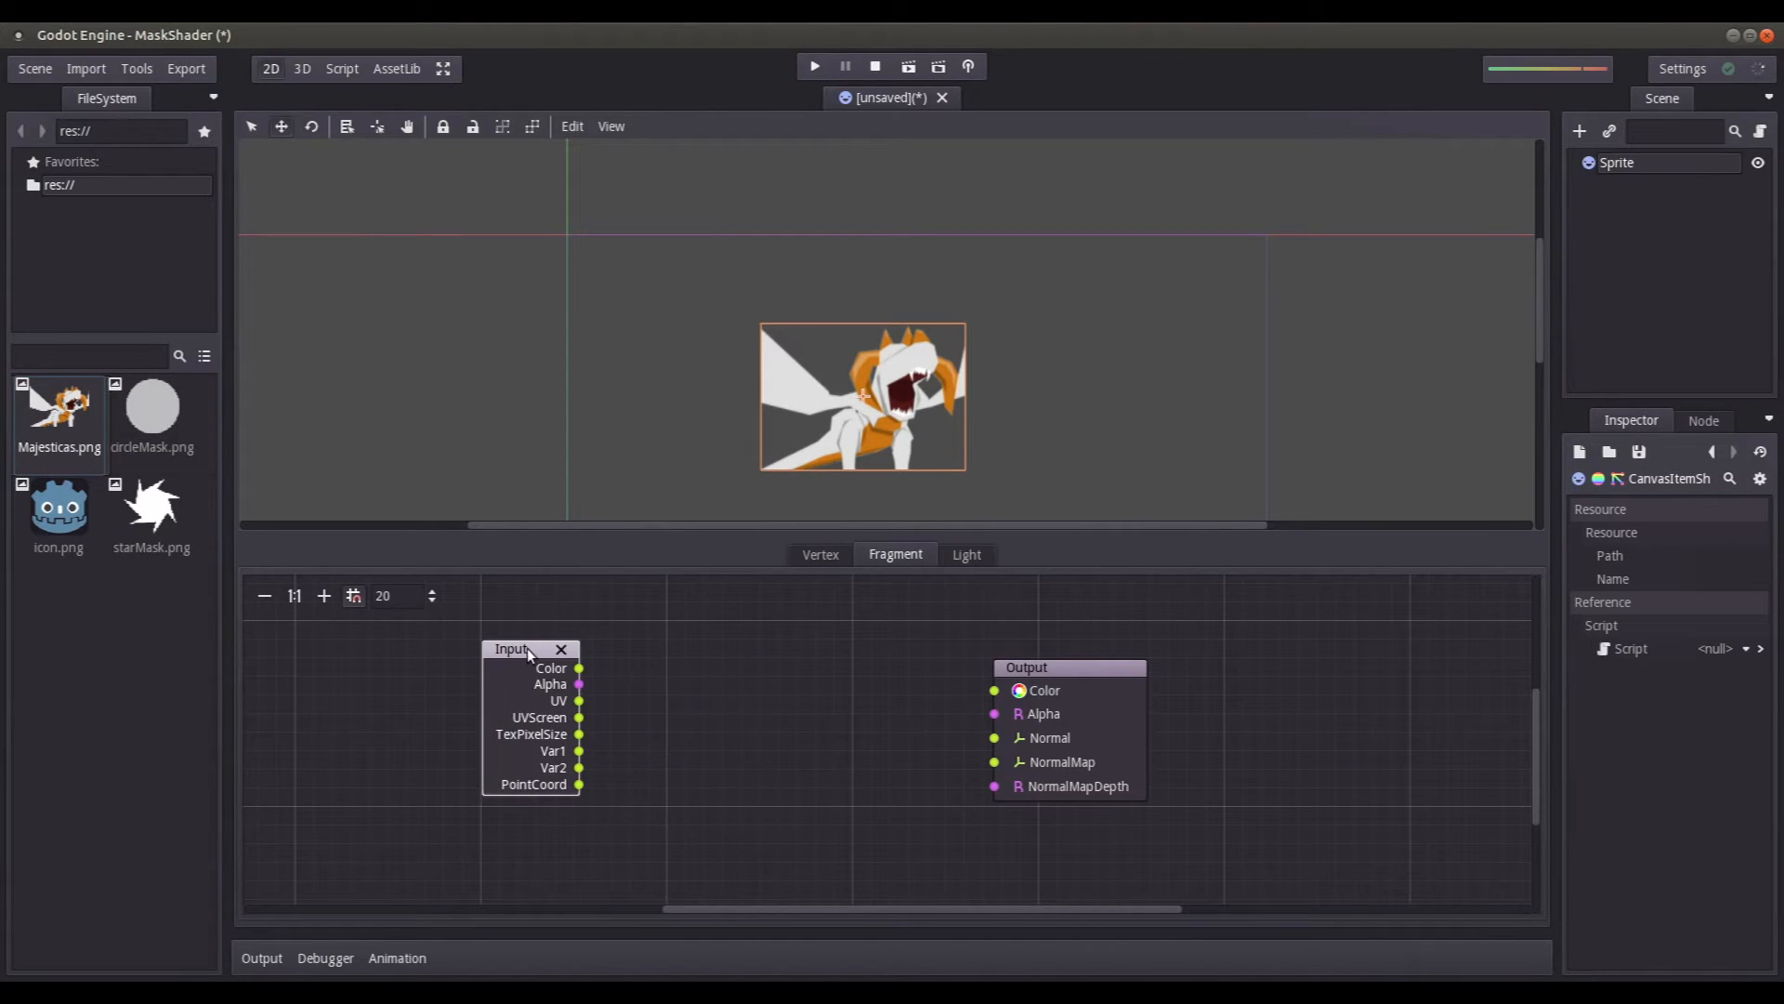
drag(1074, 664, 1146, 644)
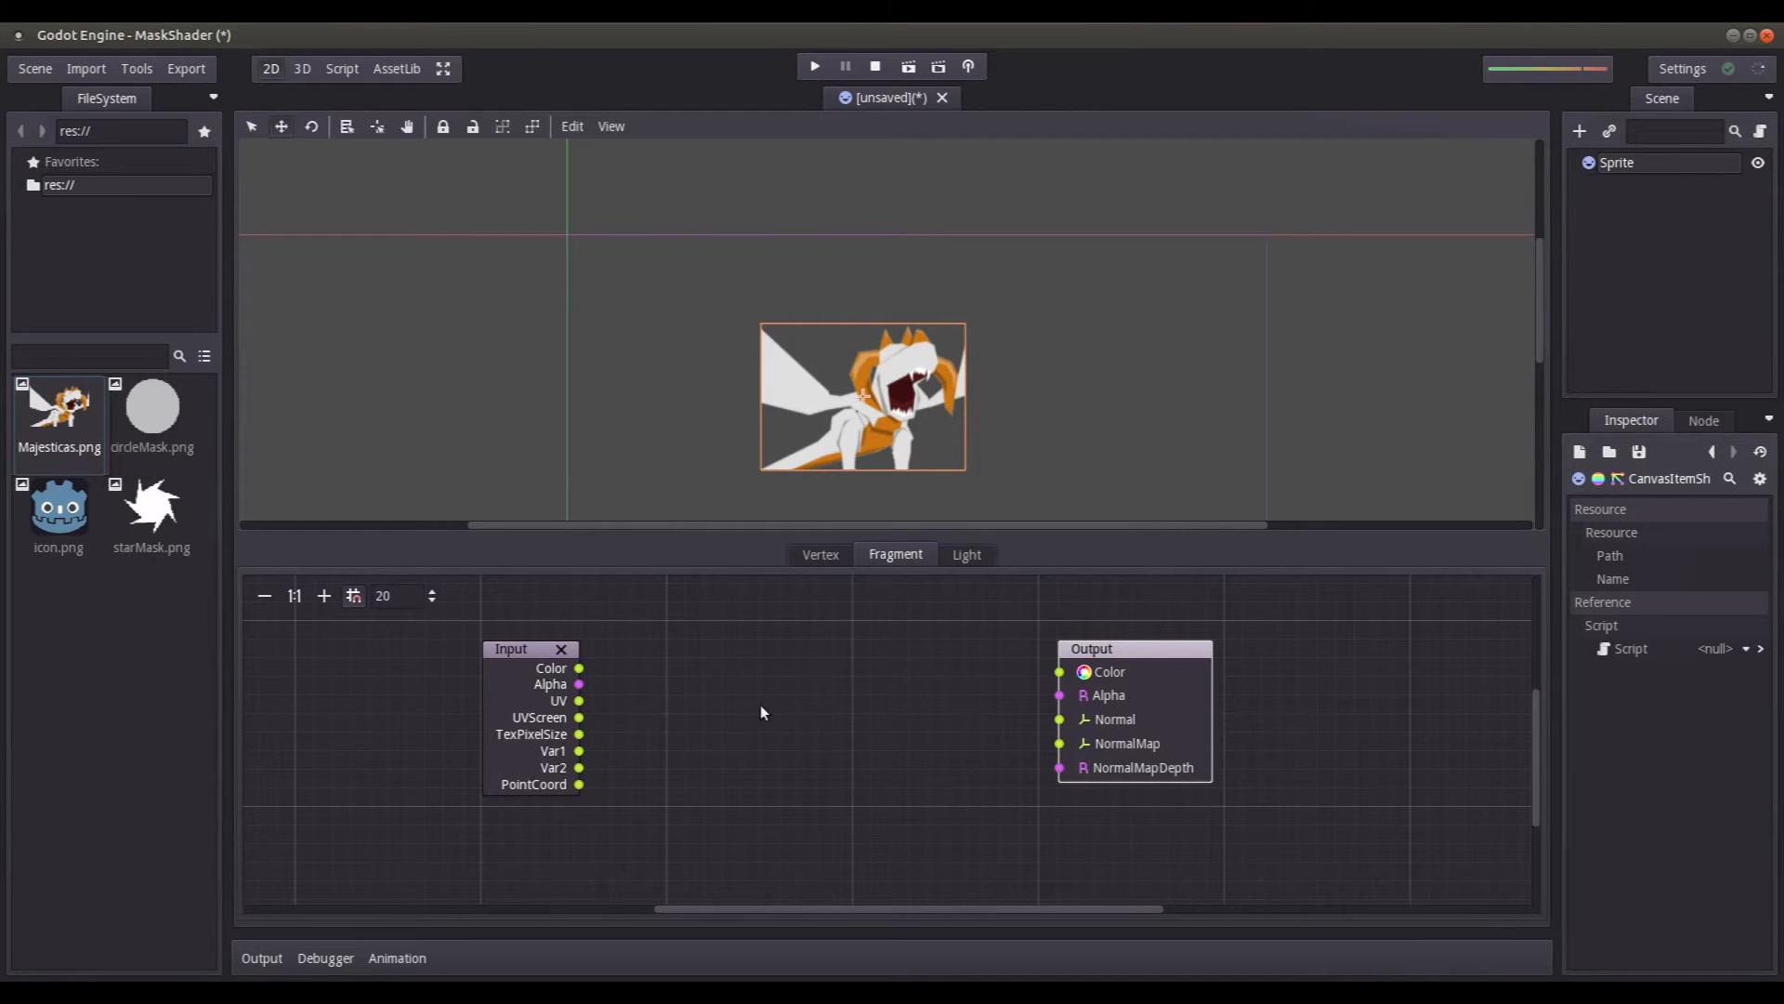
right_click(673, 659)
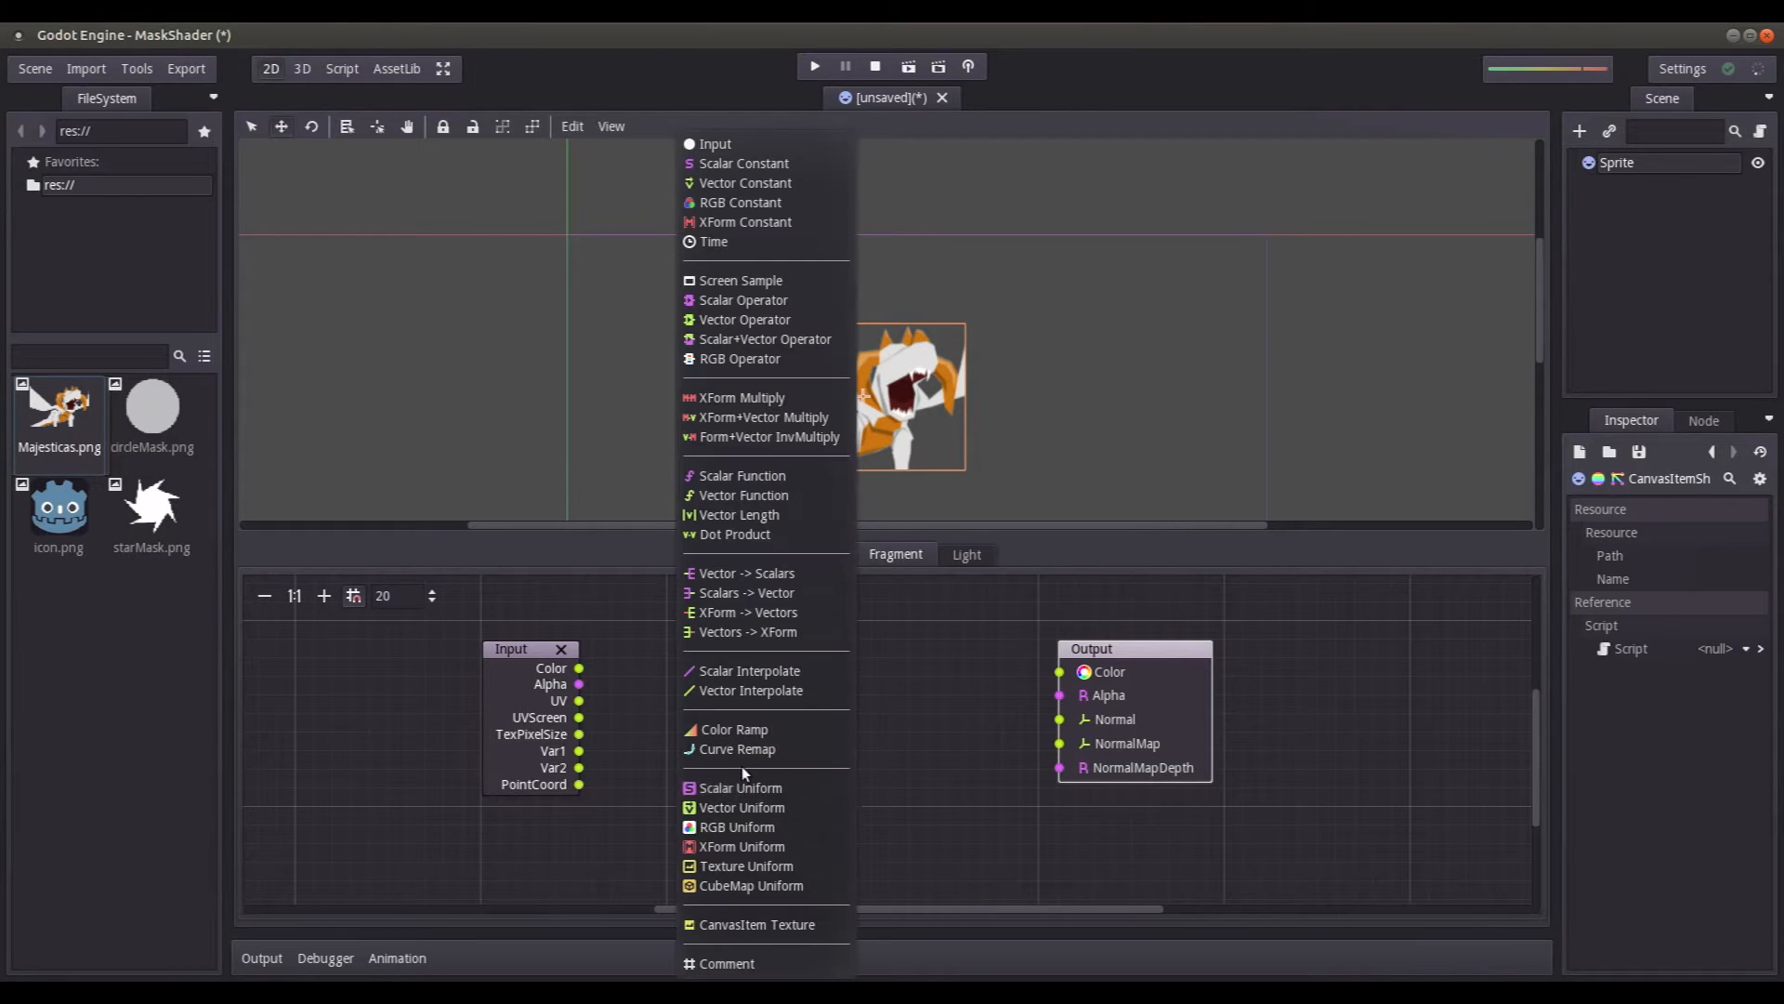
click(750, 922)
drag(779, 700, 805, 654)
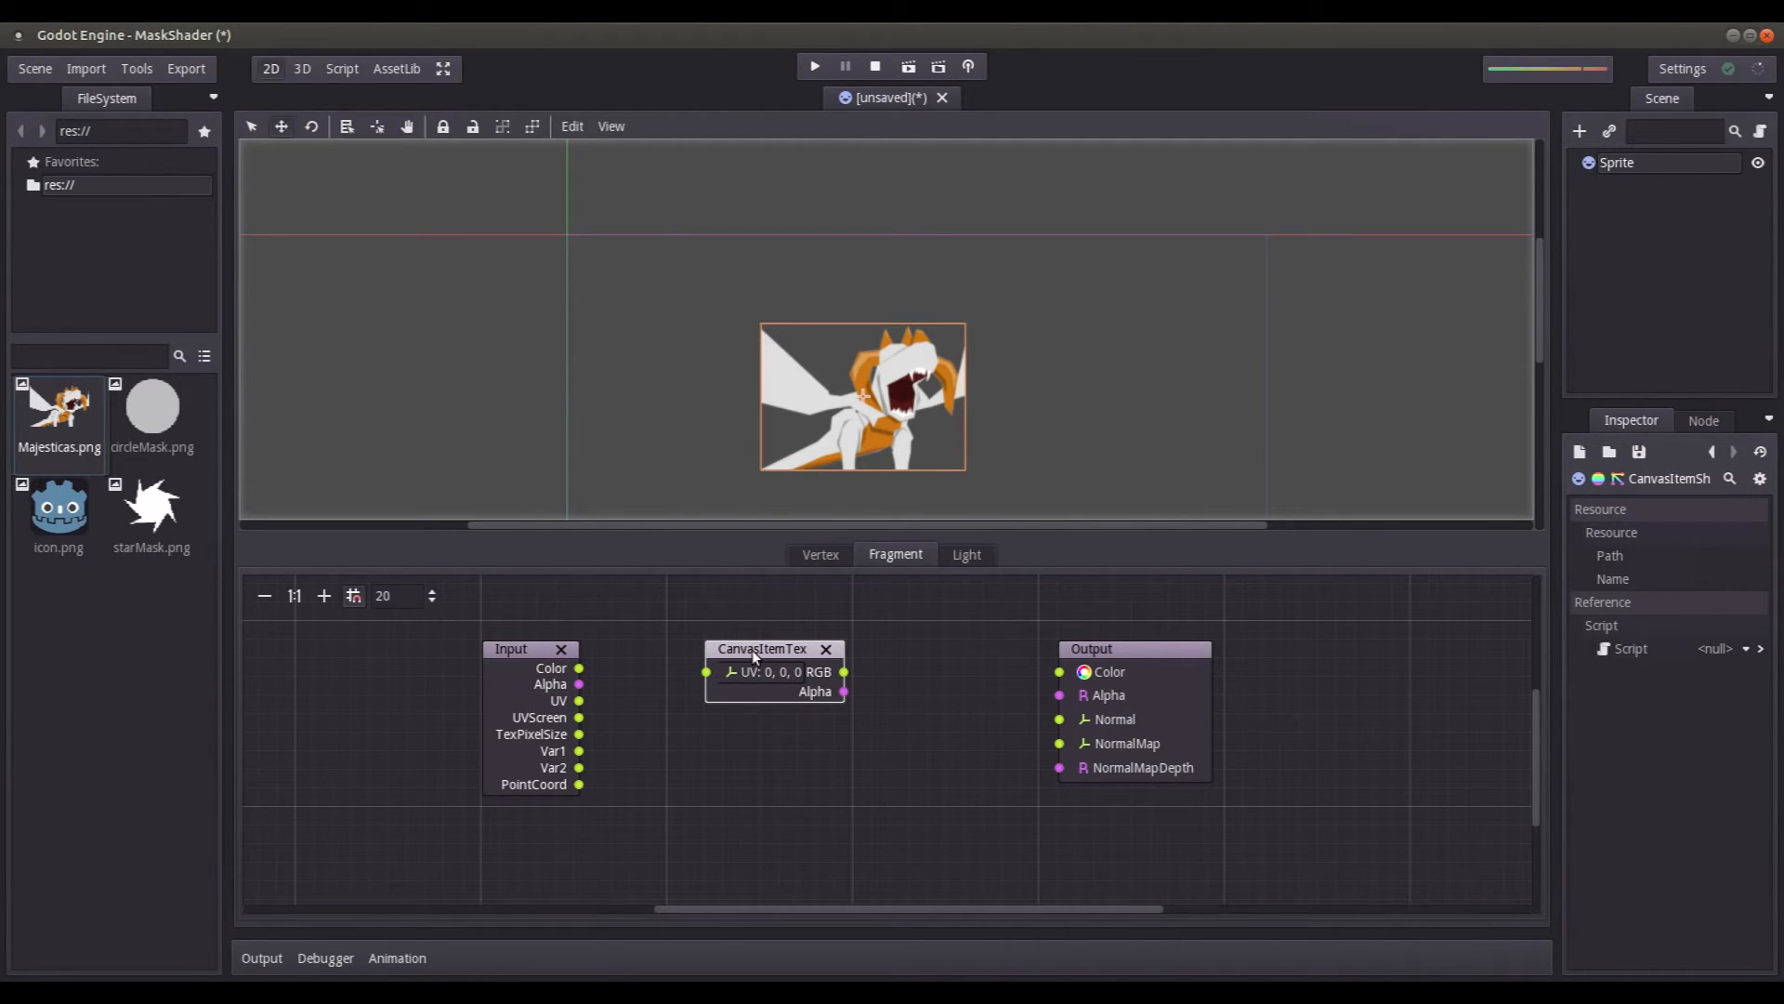
drag(753, 649, 765, 629)
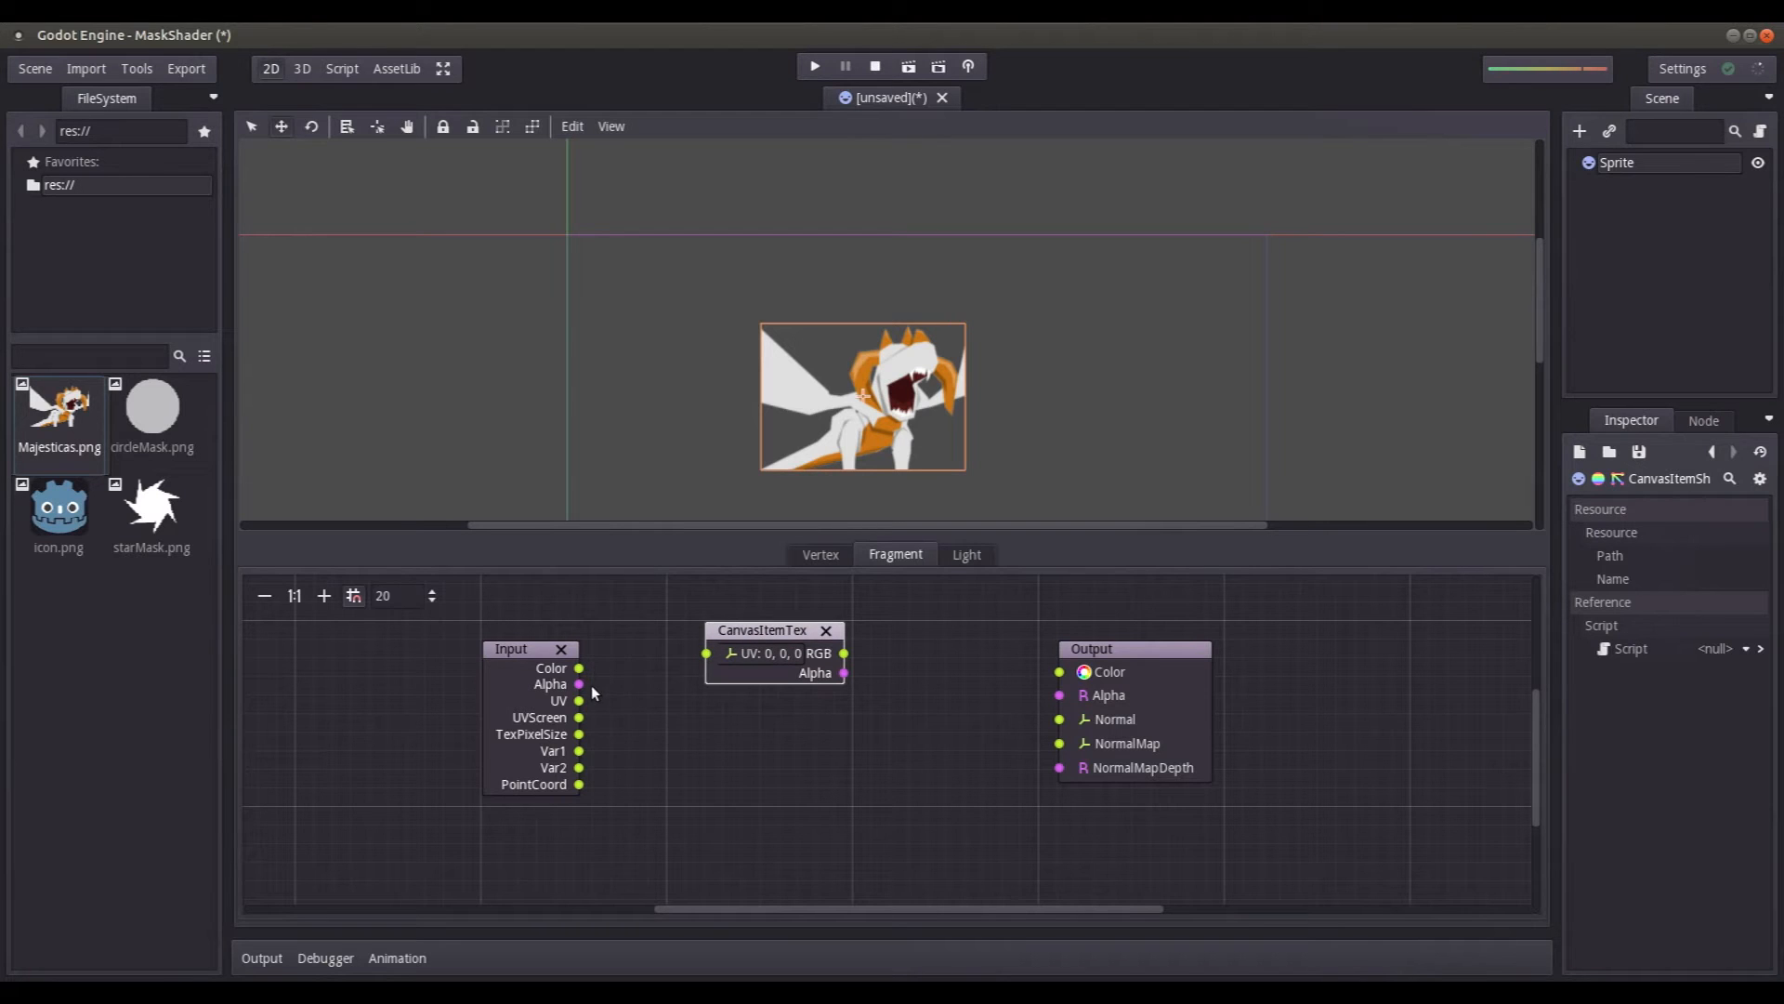
drag(579, 700, 796, 615)
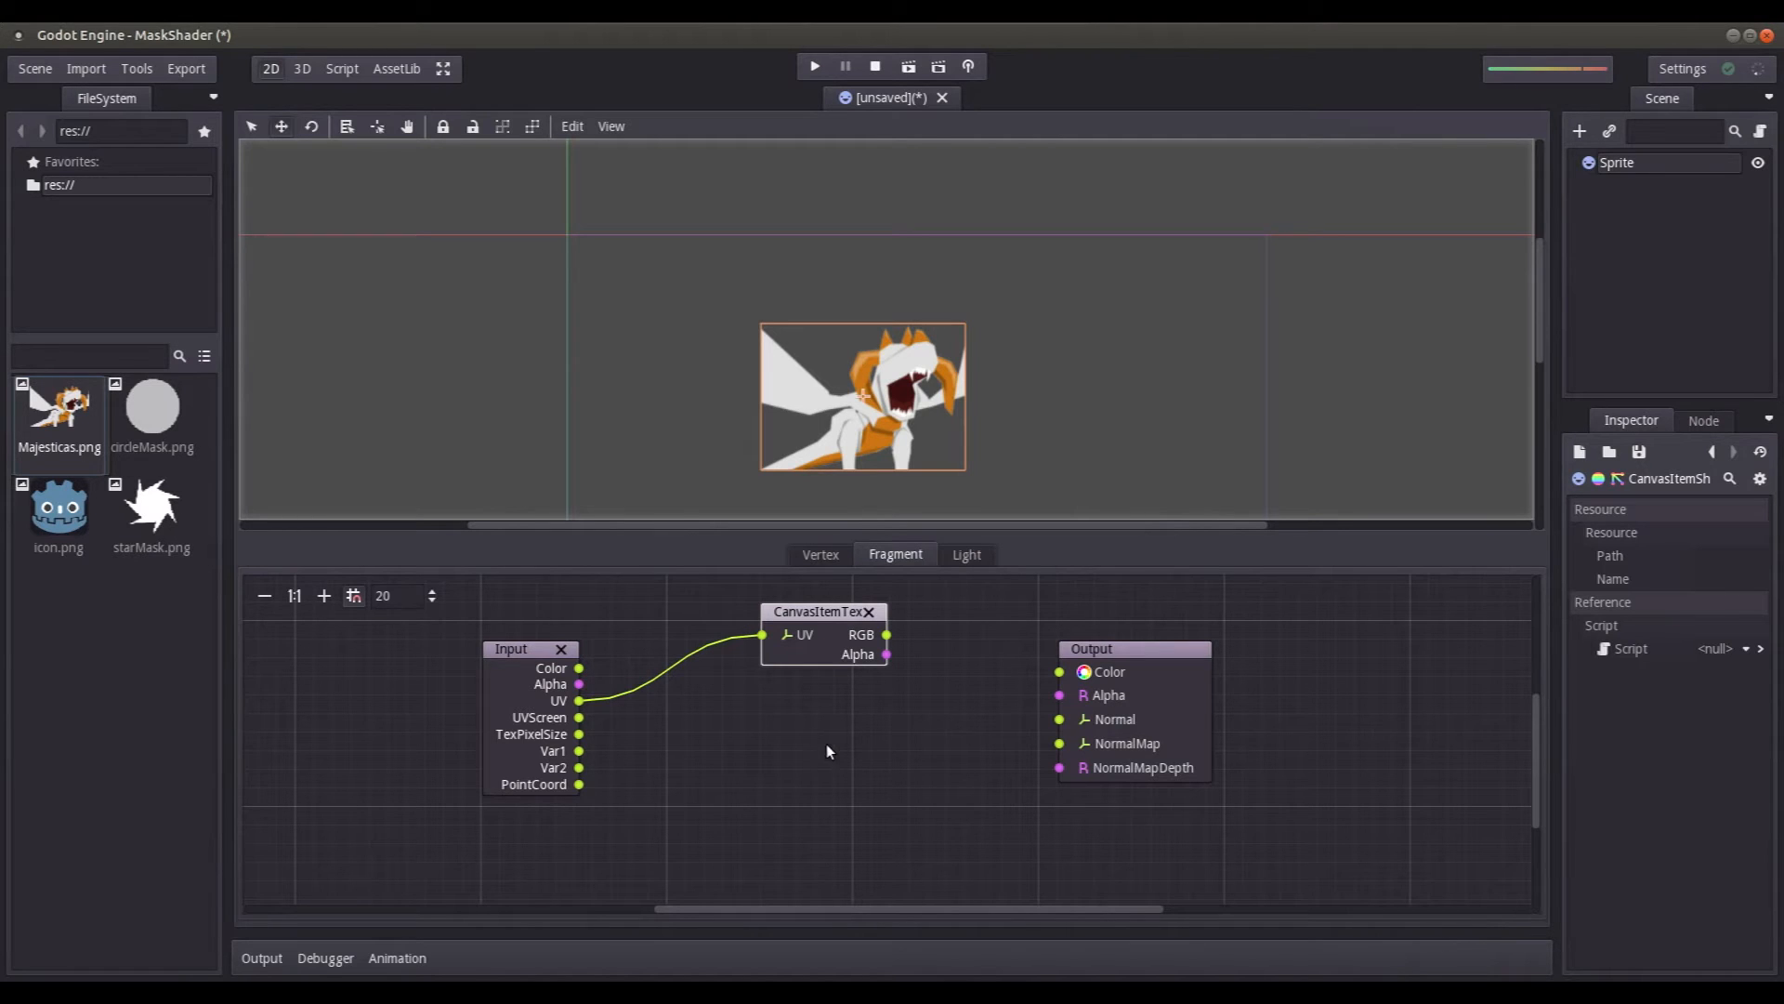
Step: Add a Texture Uniform node below the CanvasItem Texture node, enter Mask as its name and feed it the Input's UV
right_click(790, 733)
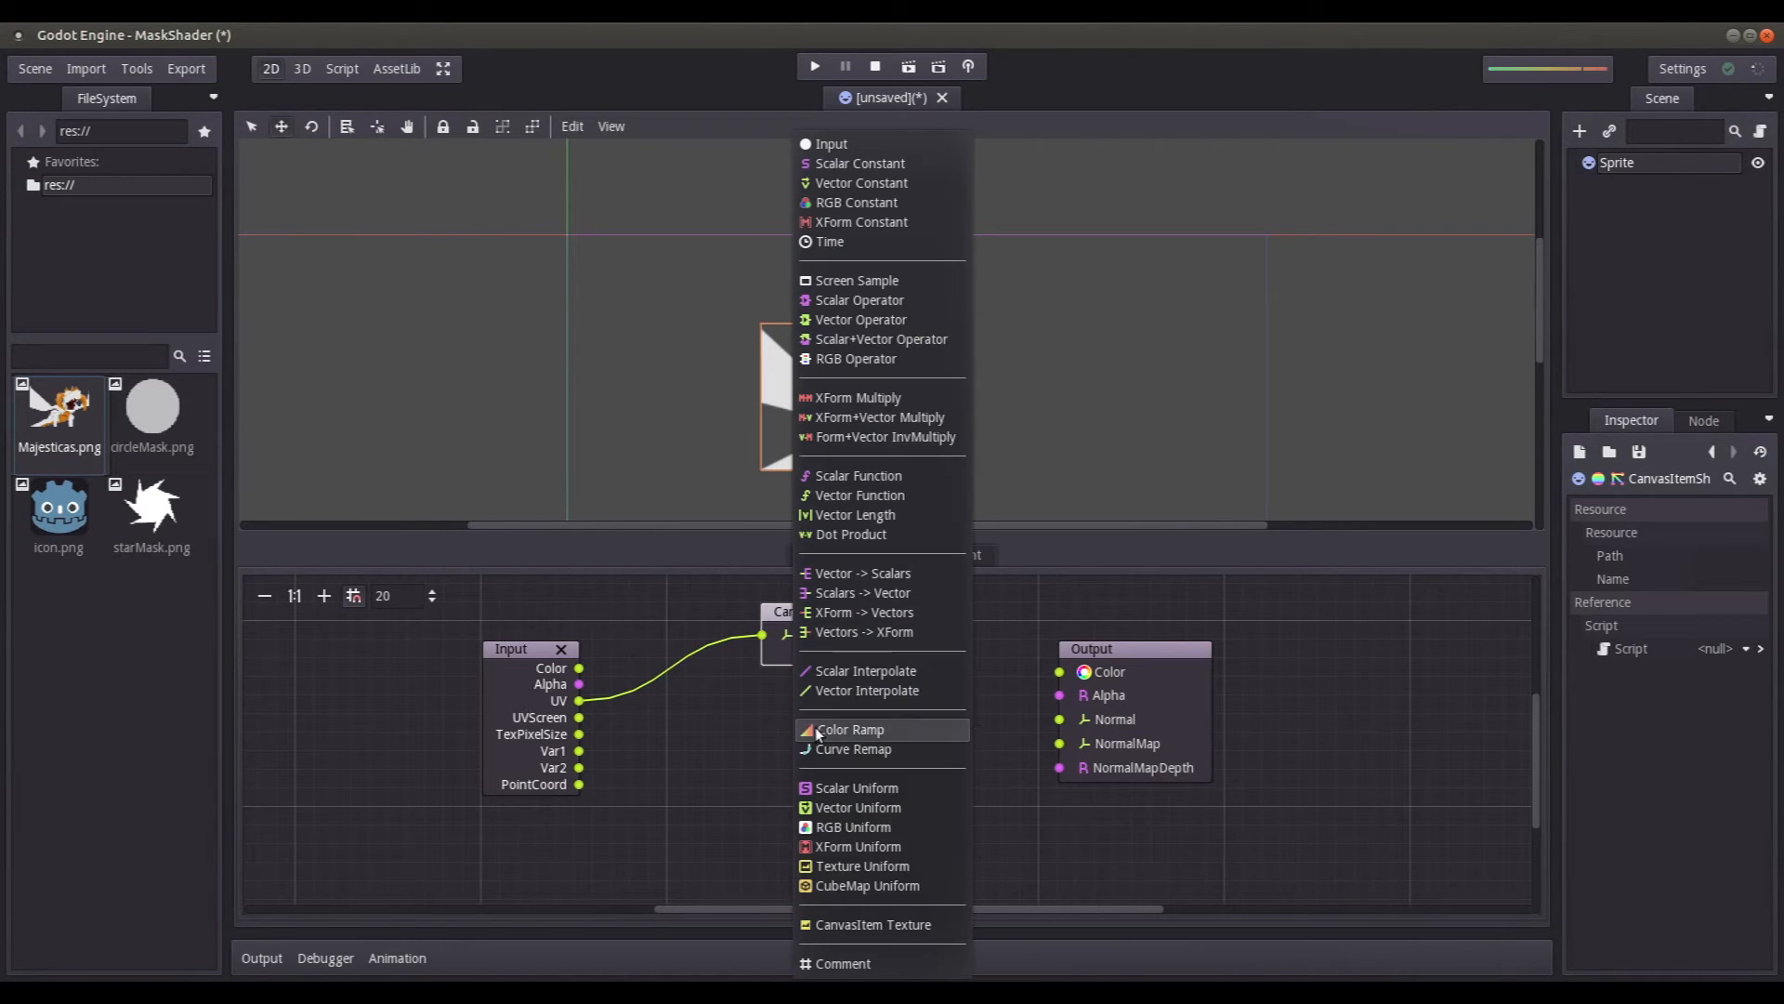
click(866, 870)
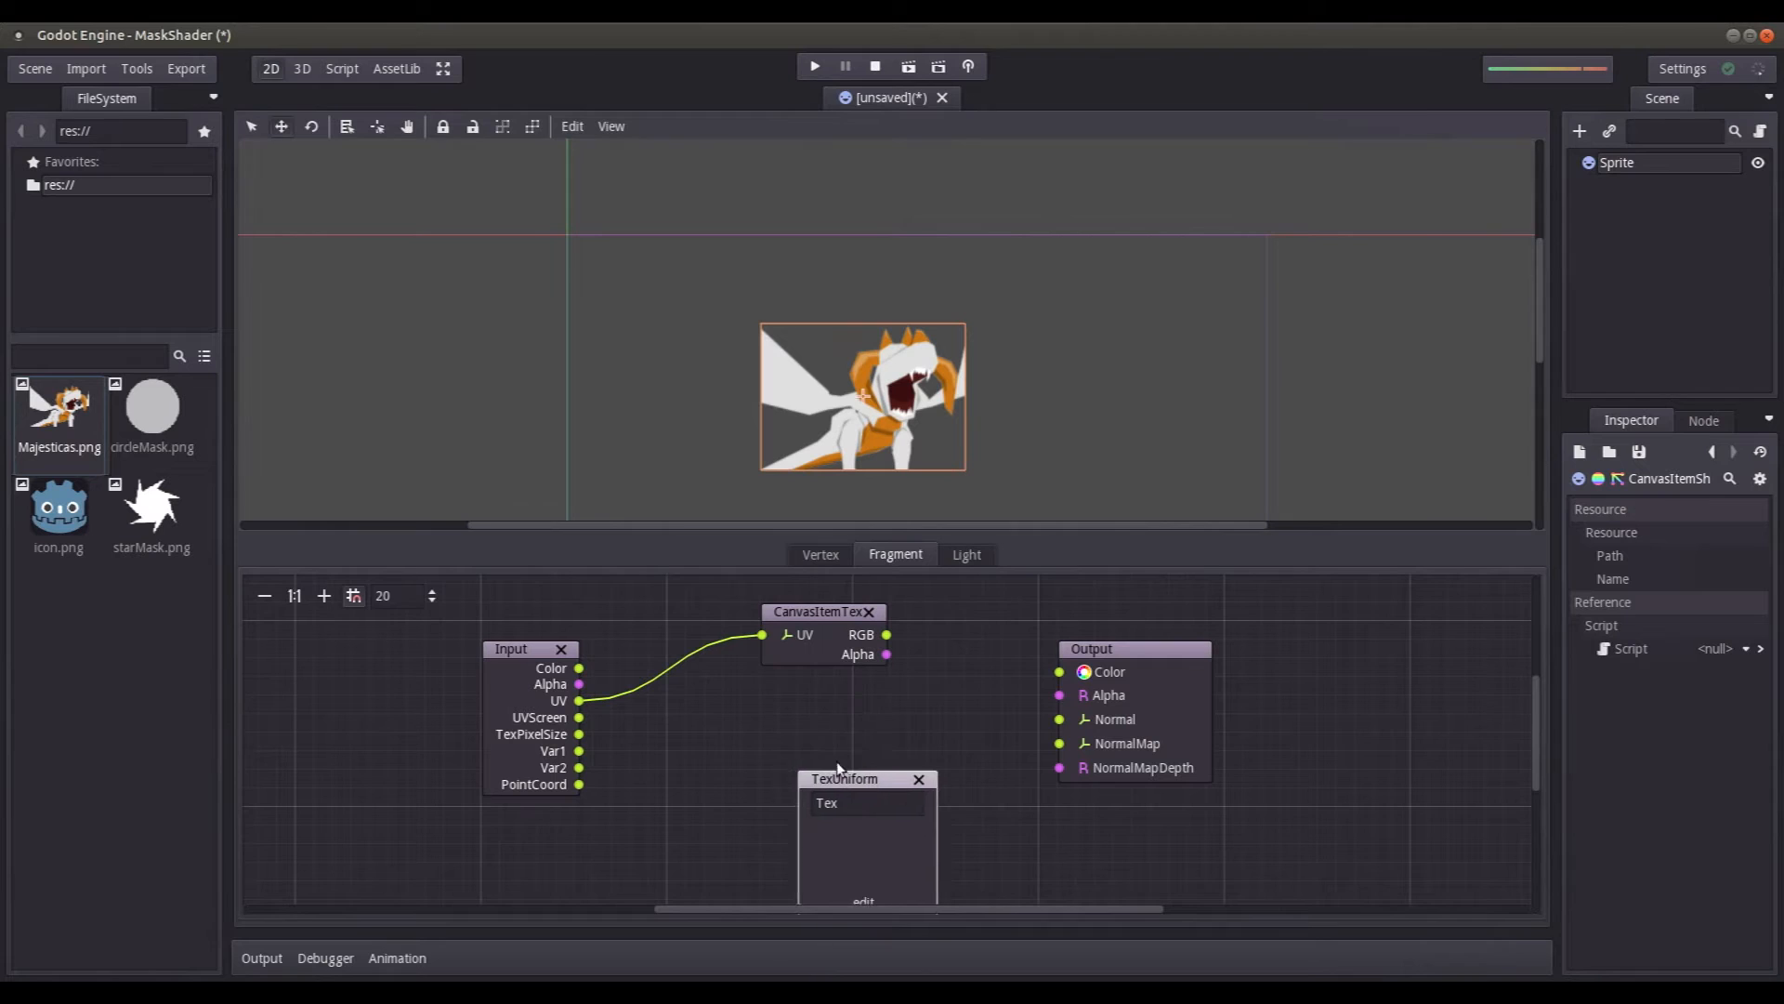
drag(848, 771, 794, 705)
double_click(752, 726)
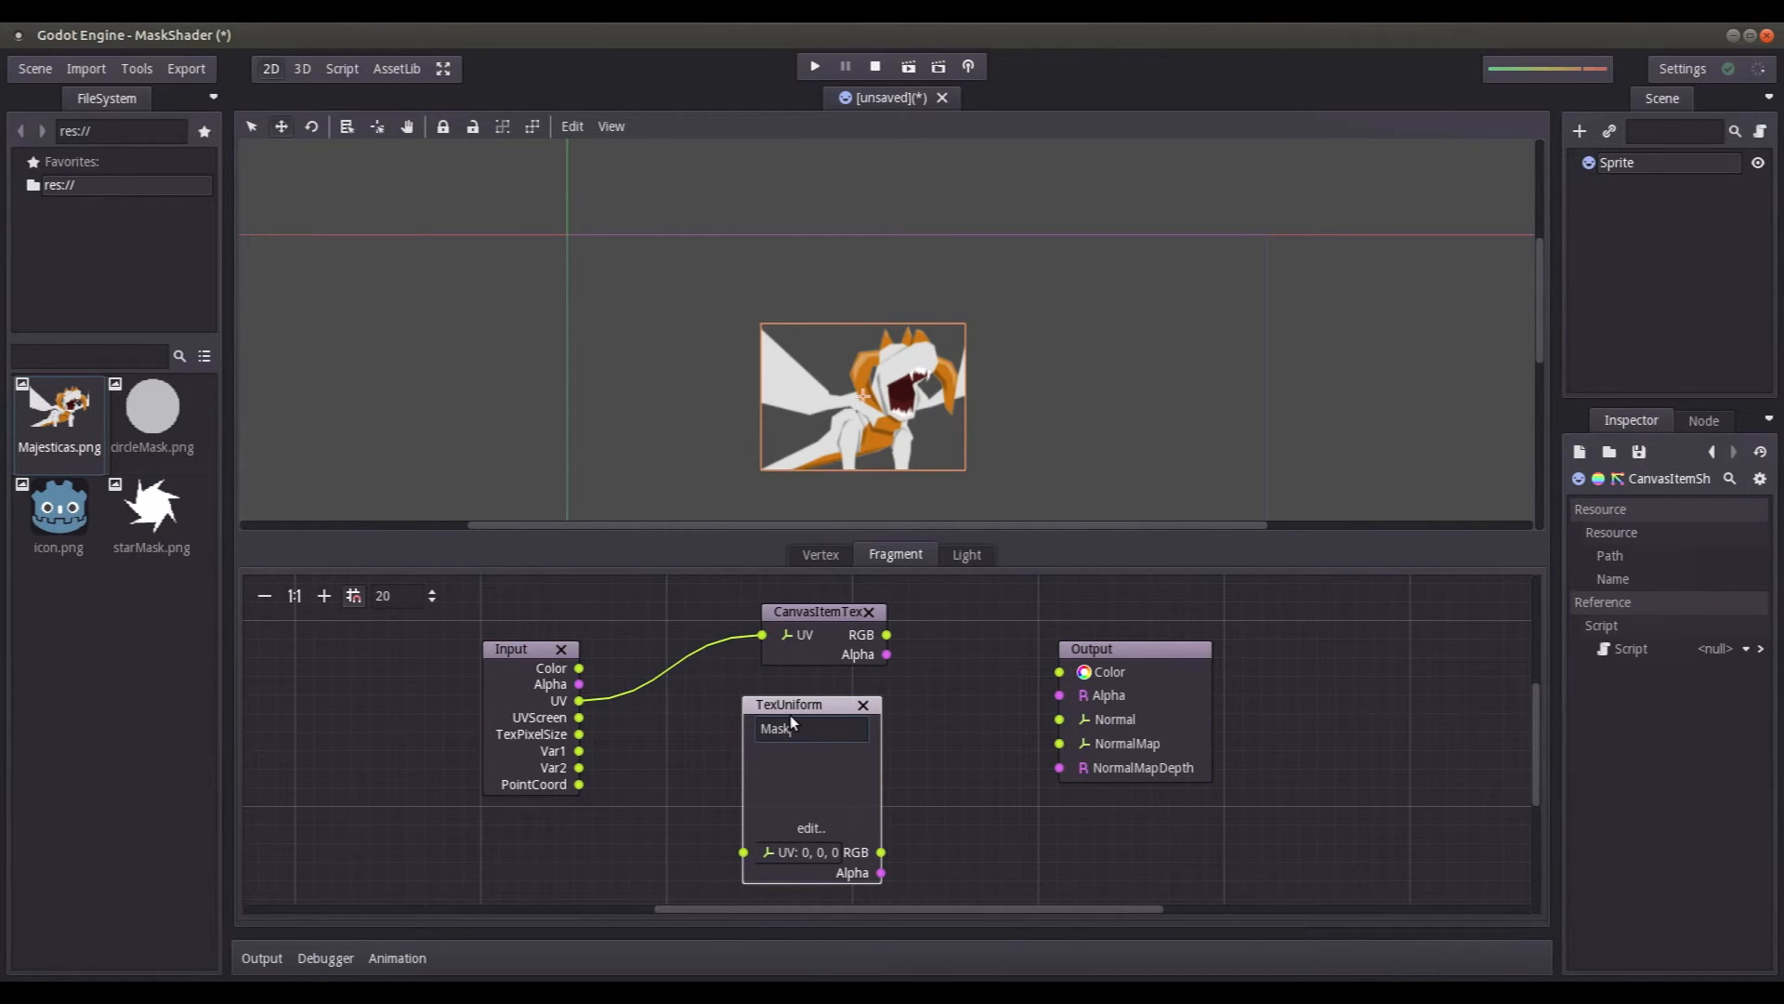
drag(579, 699, 744, 852)
Step: Load circleMask.png as the texture of the Texture Uniform node
click(806, 826)
click(805, 936)
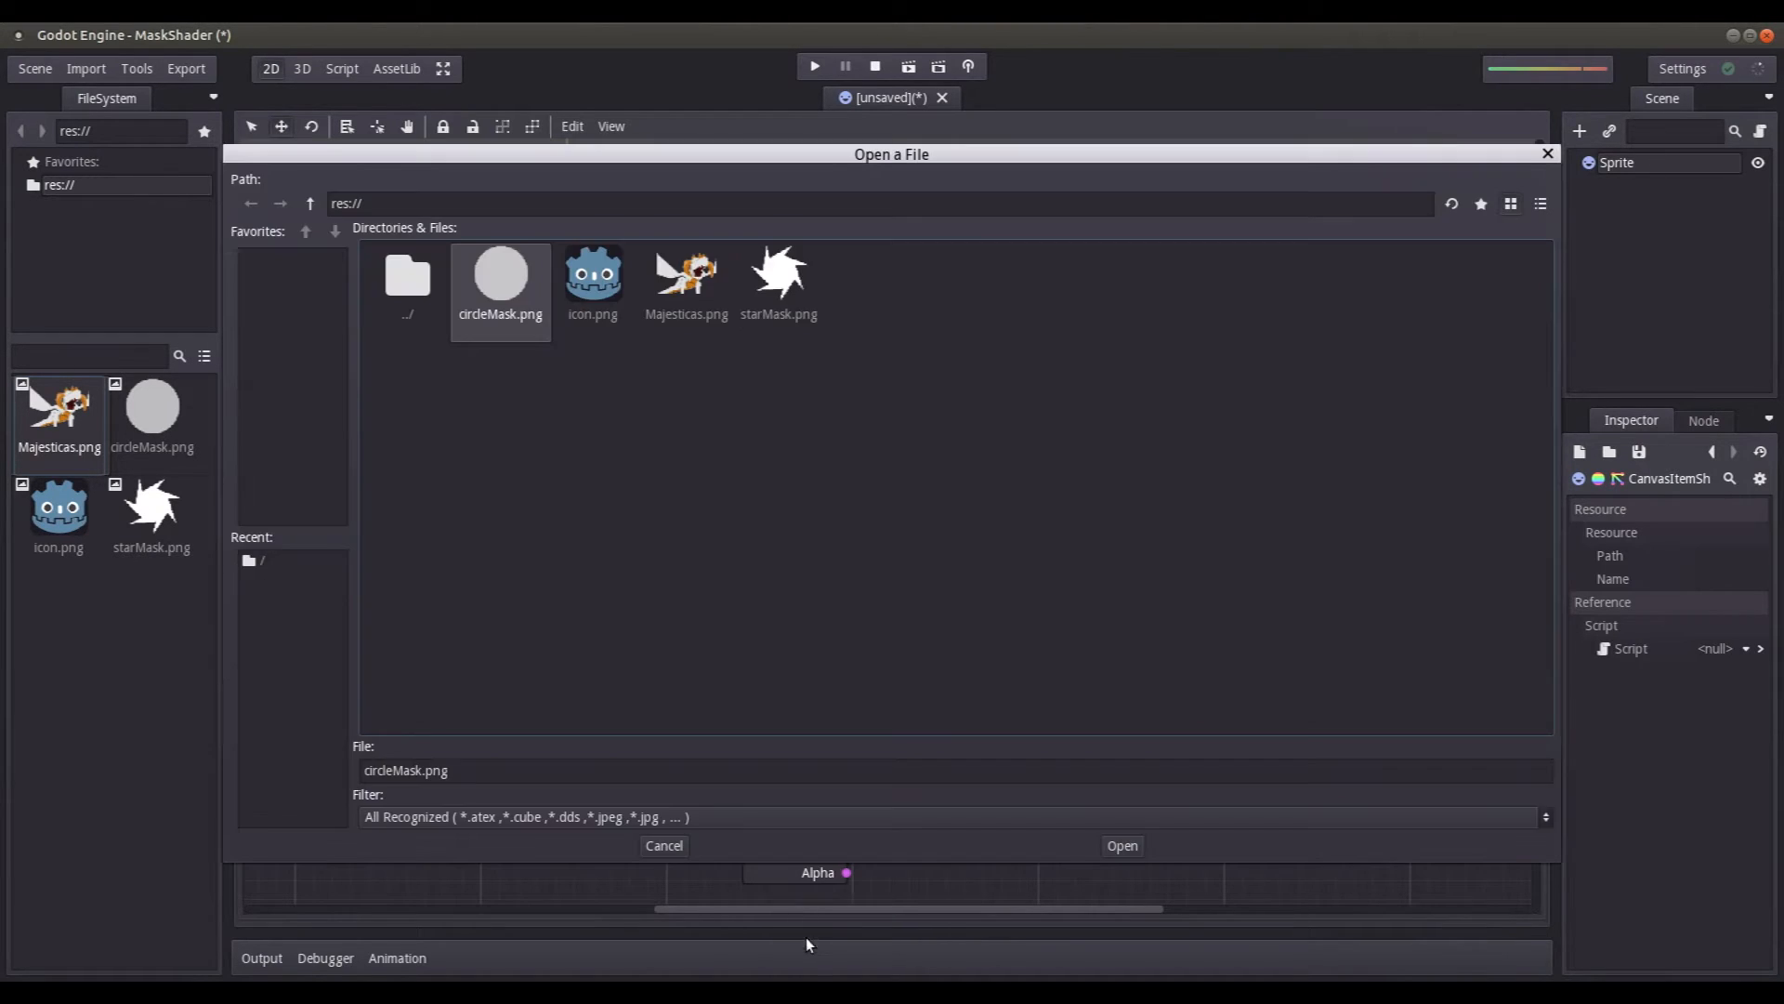
double_click(497, 293)
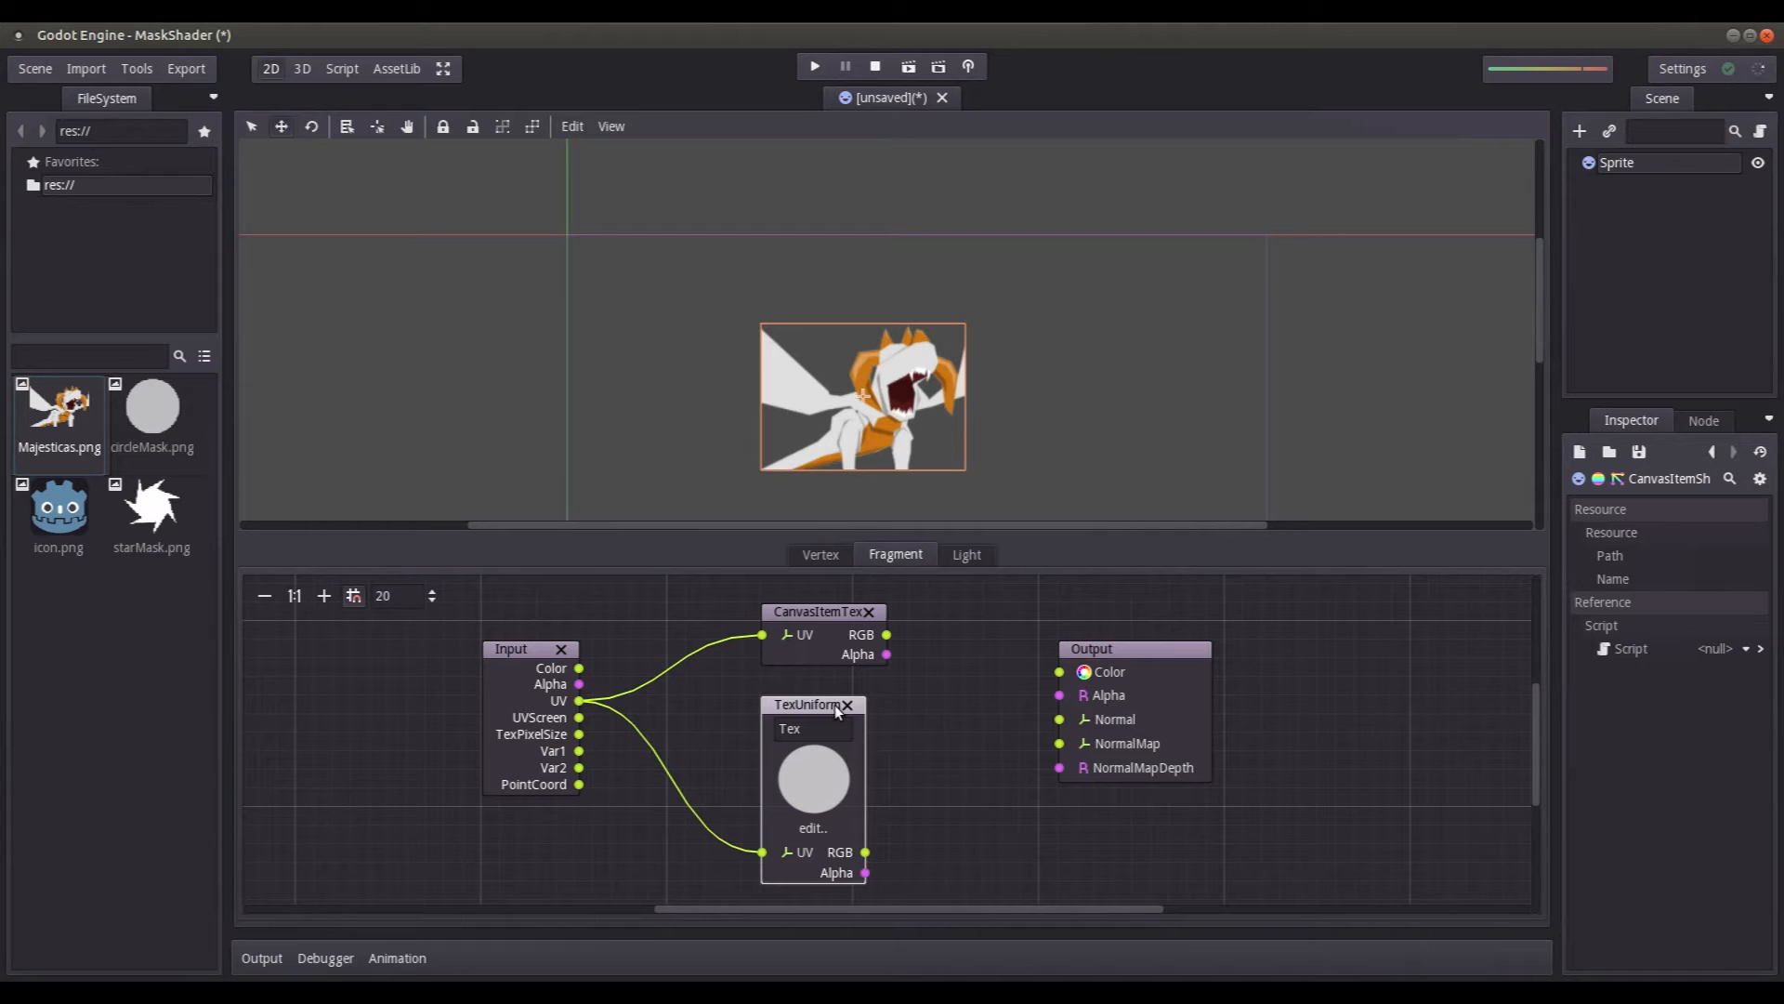
Step: Add a Scalar Operator node that takes both textures' Alpha as a and b, and connect its output to the Output's Alpha
drag(1115, 650, 1190, 649)
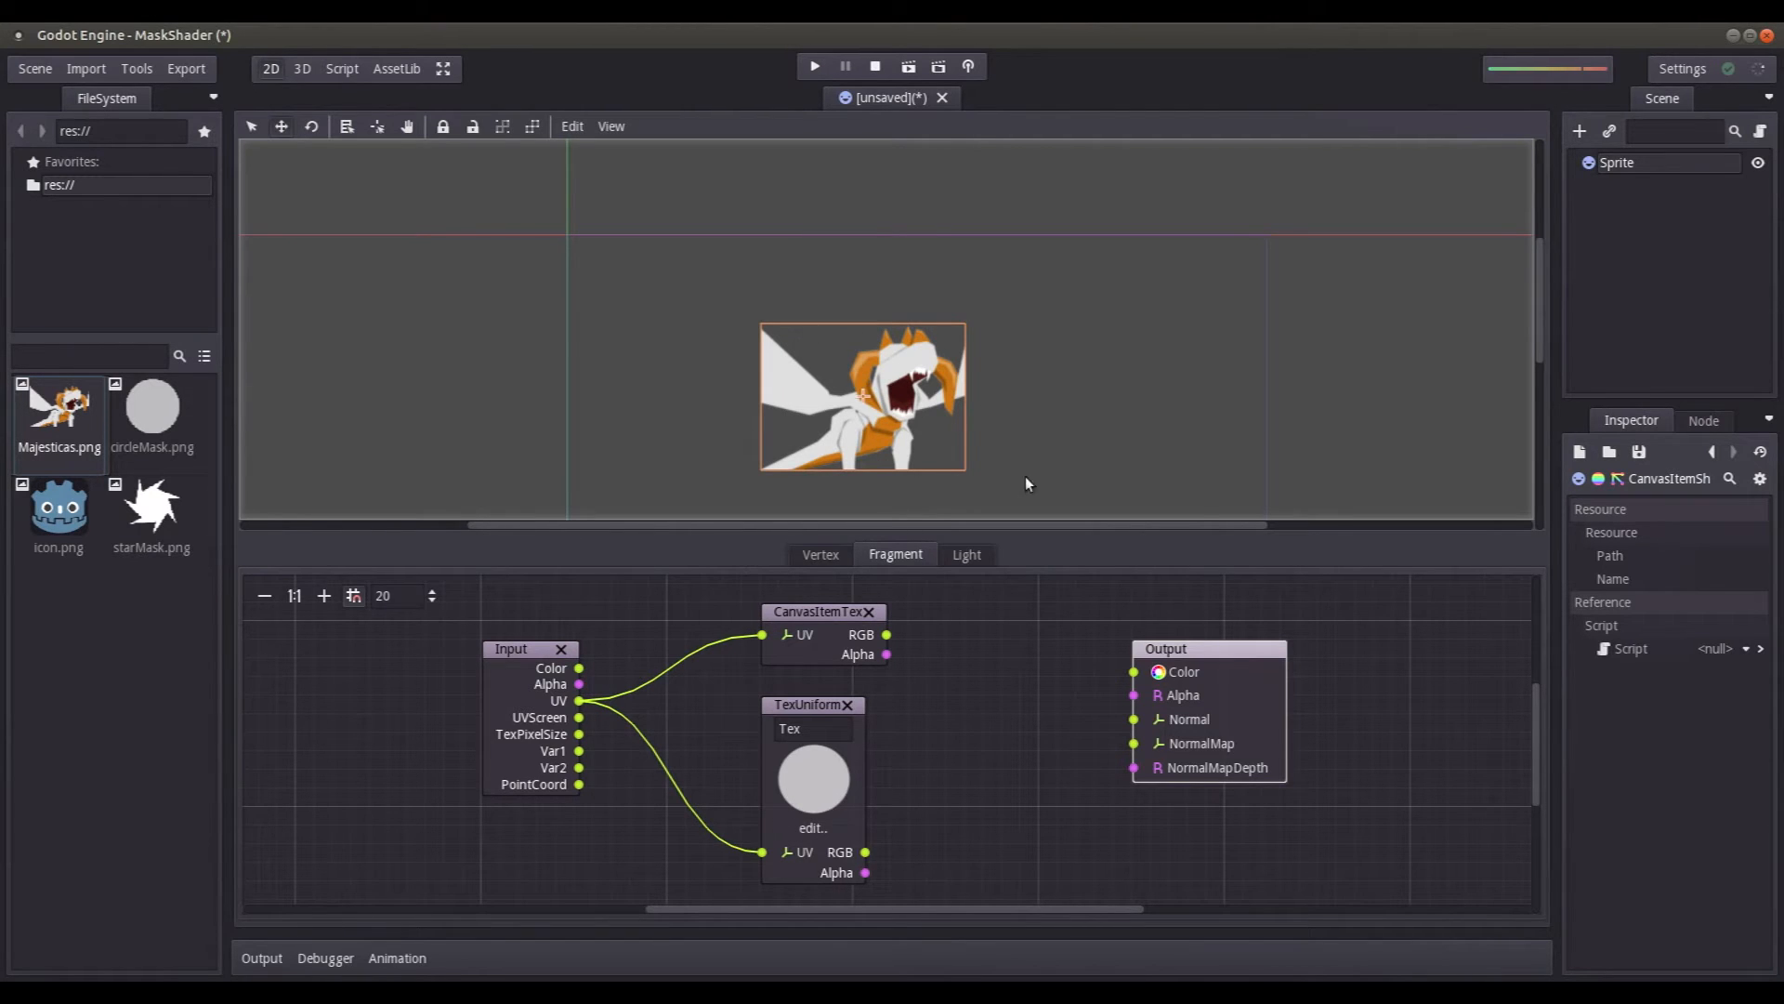
right_click(950, 689)
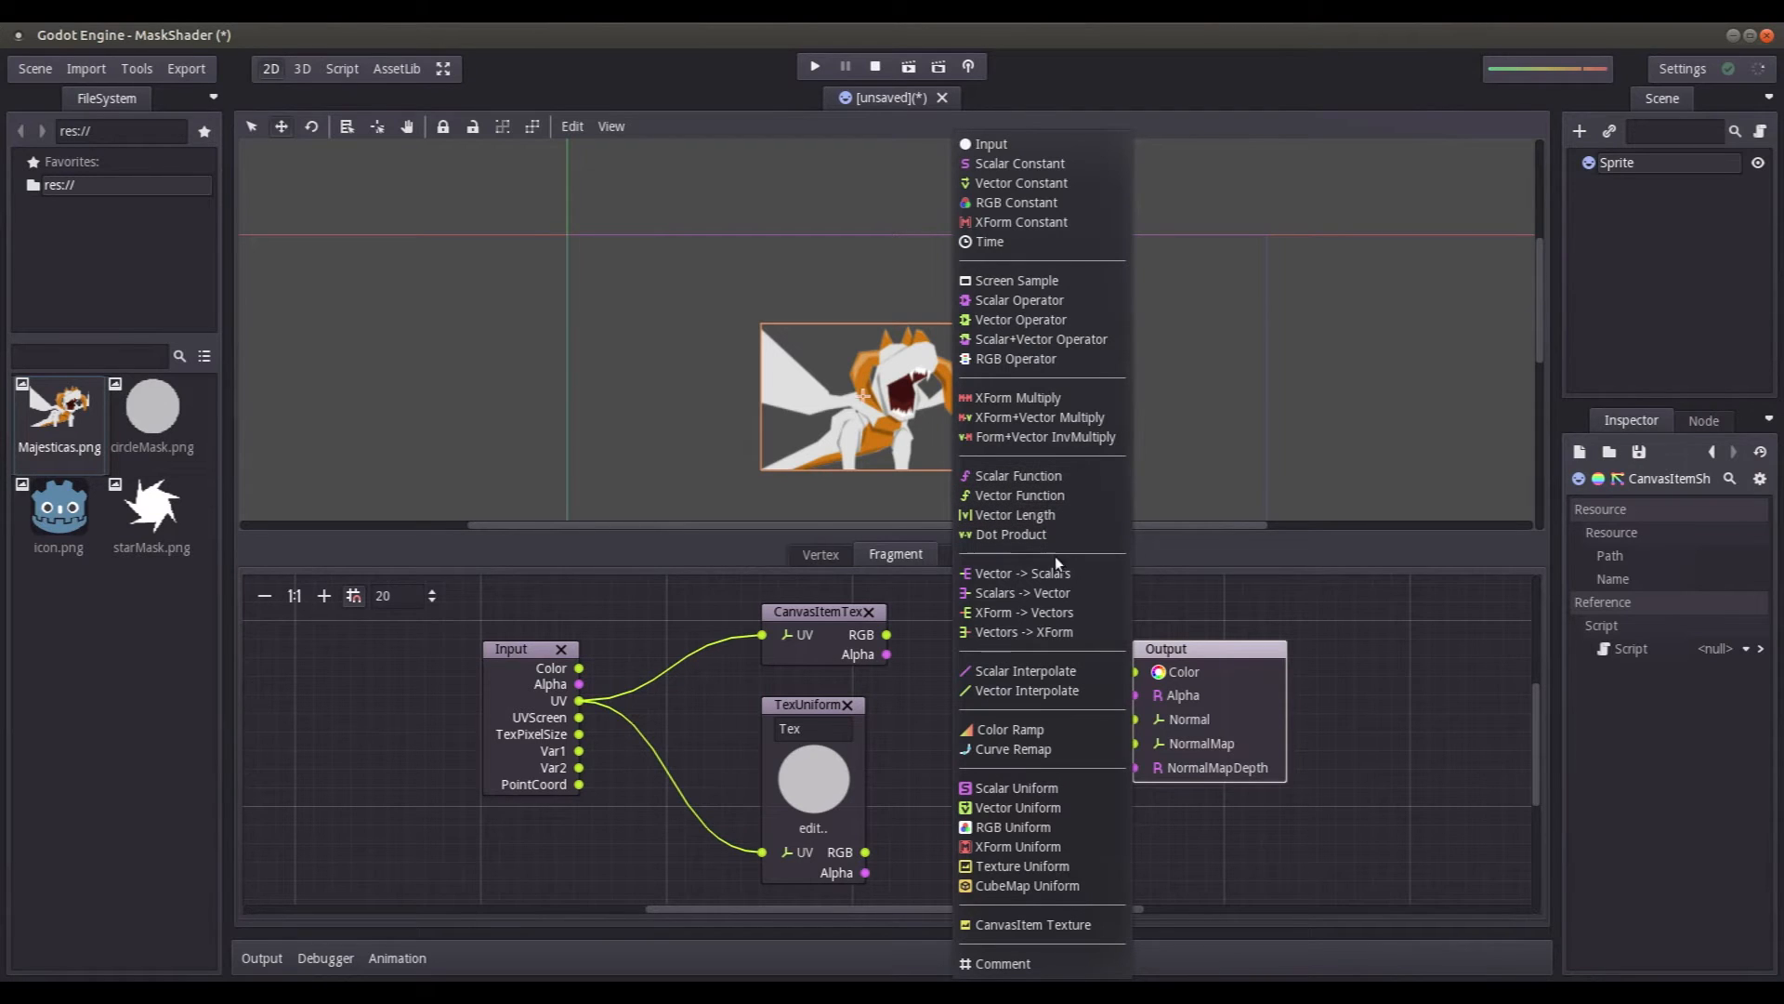
click(1017, 300)
drag(984, 686, 982, 630)
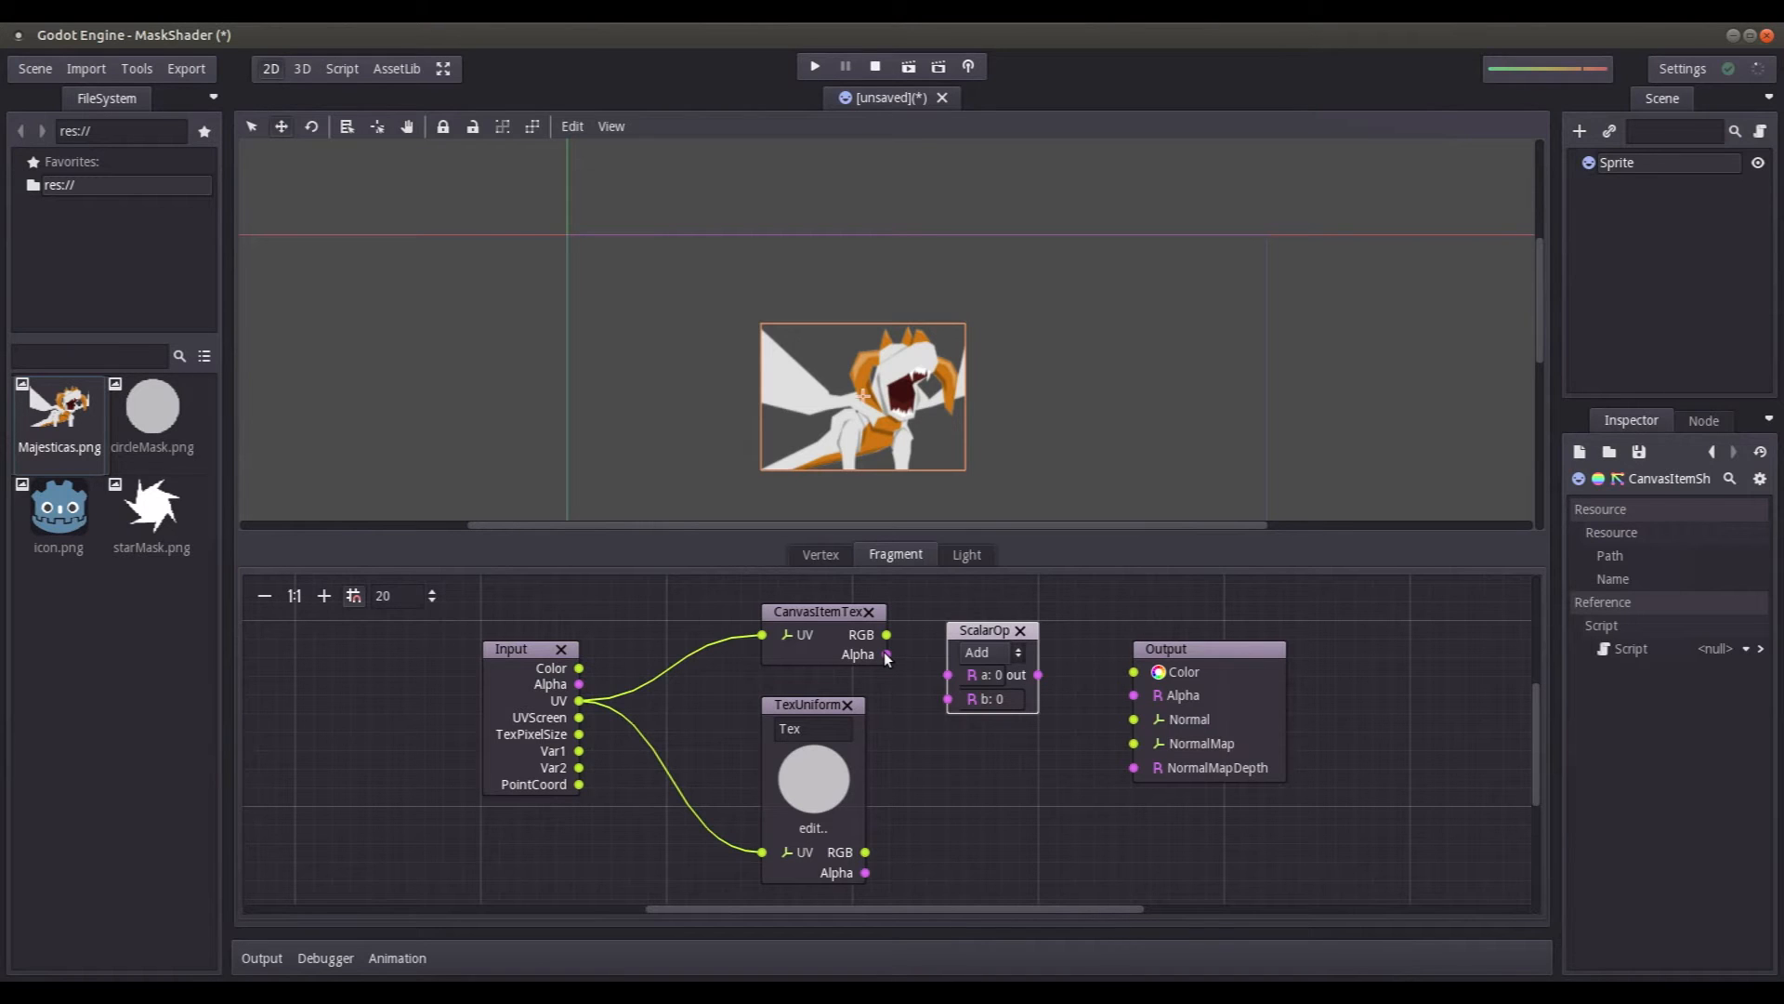
drag(886, 655, 948, 674)
drag(865, 873, 1135, 696)
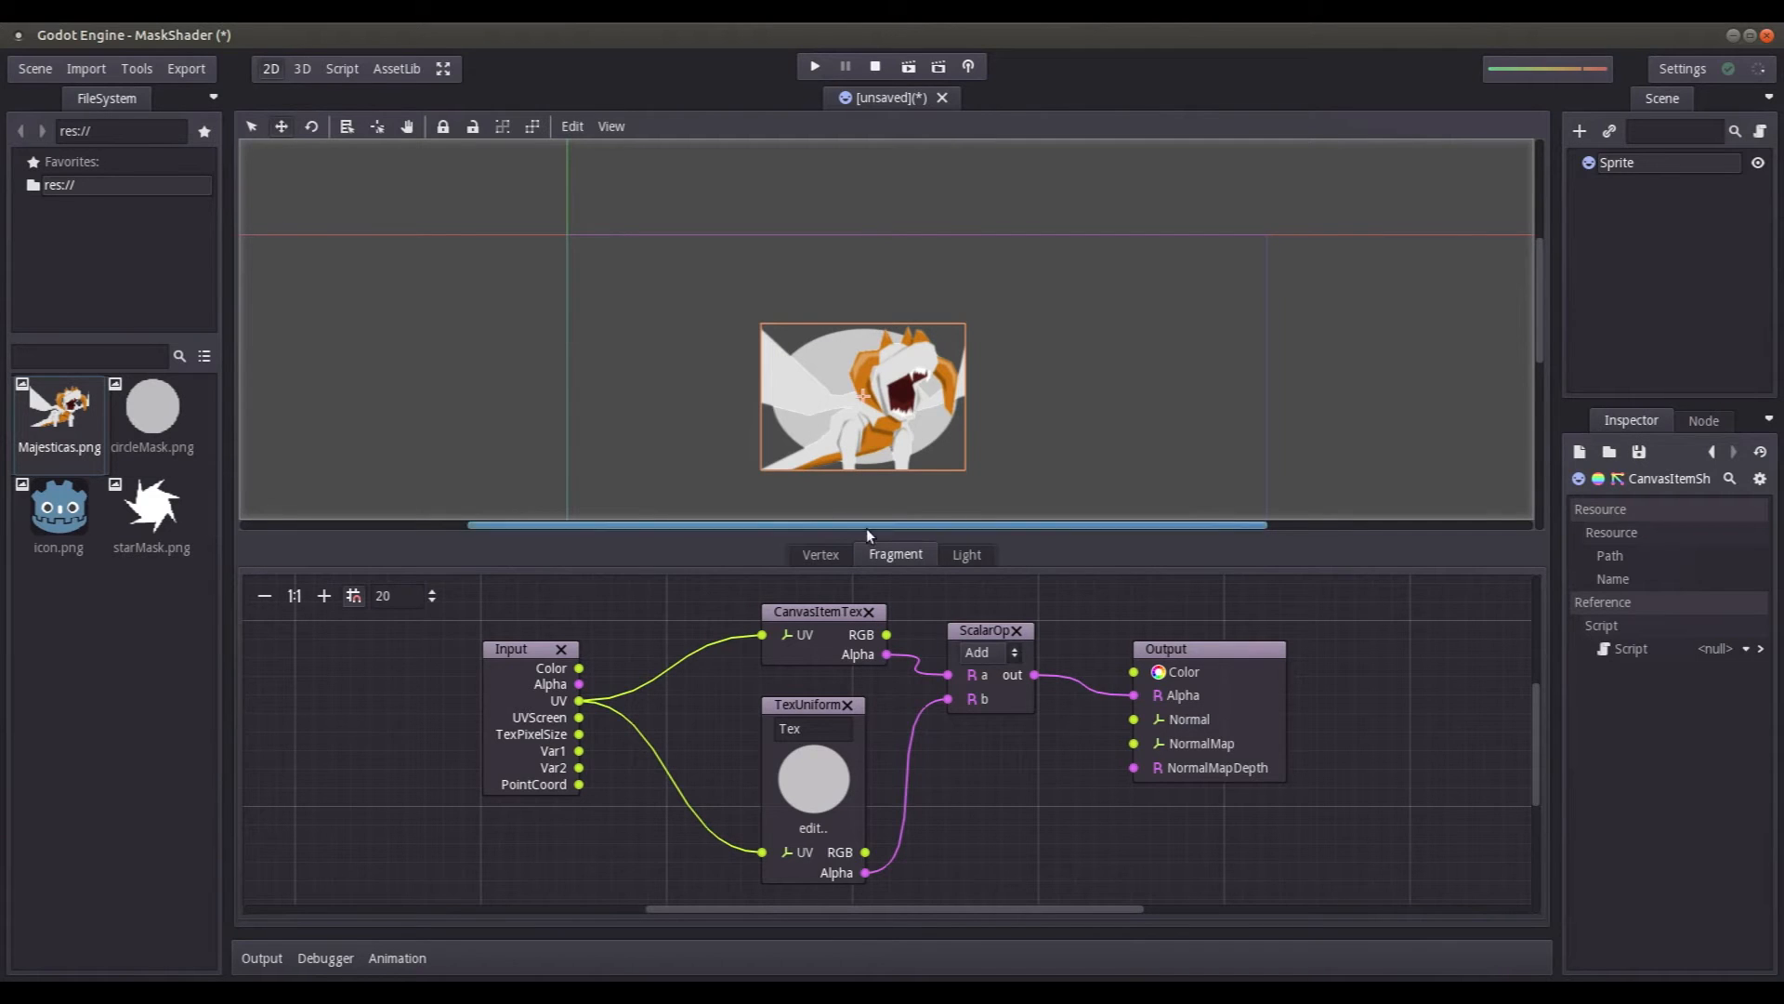
Step: Set the scalar operator to Mul and space the operator and Output nodes farther from the texture nodes
click(994, 652)
click(992, 715)
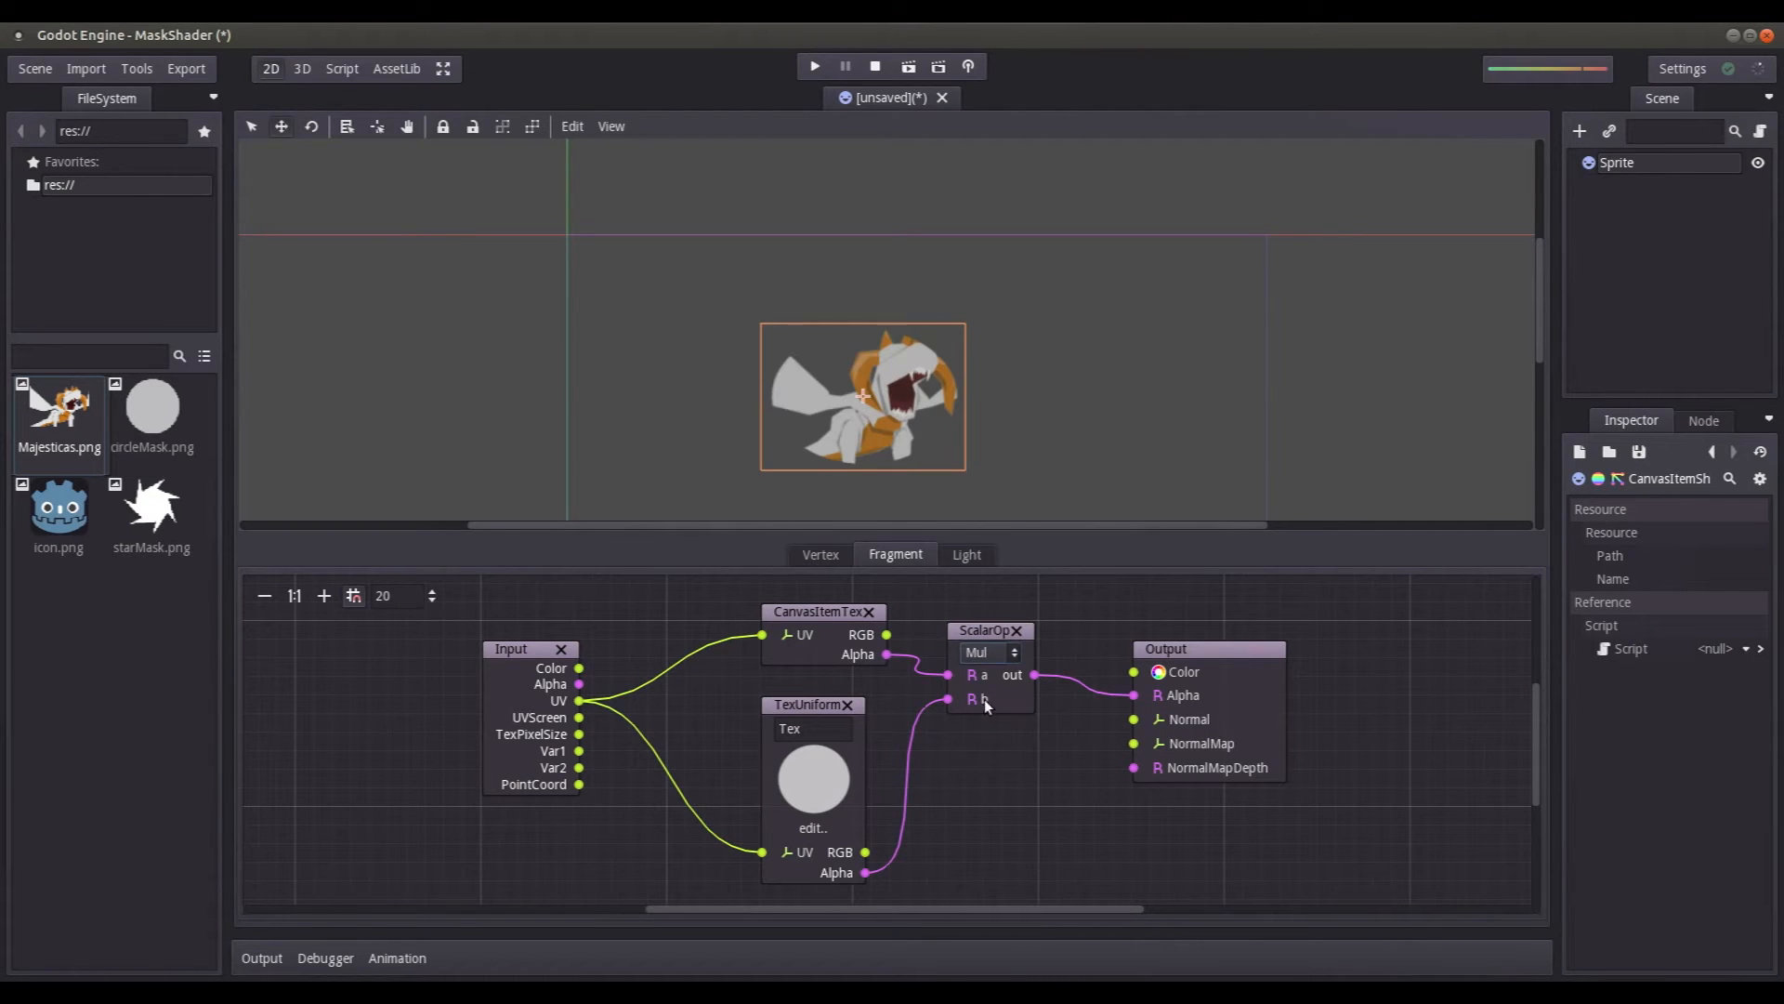
click(1167, 652)
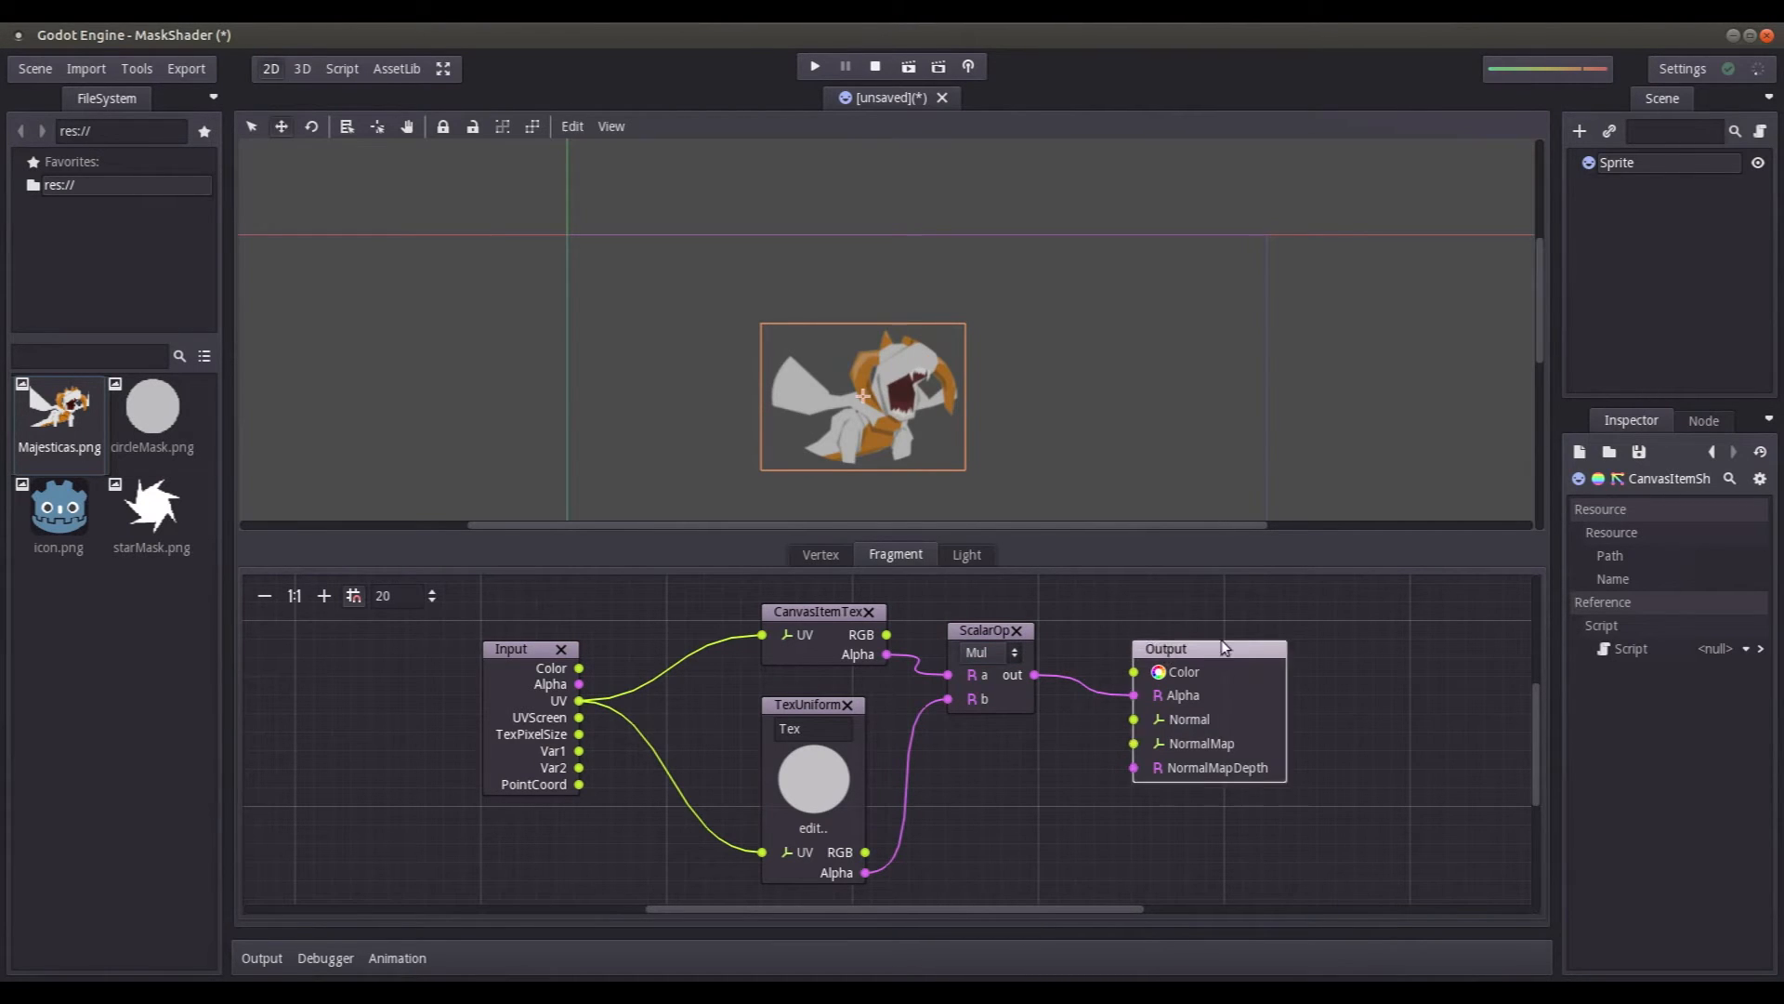
drag(1166, 653, 1251, 631)
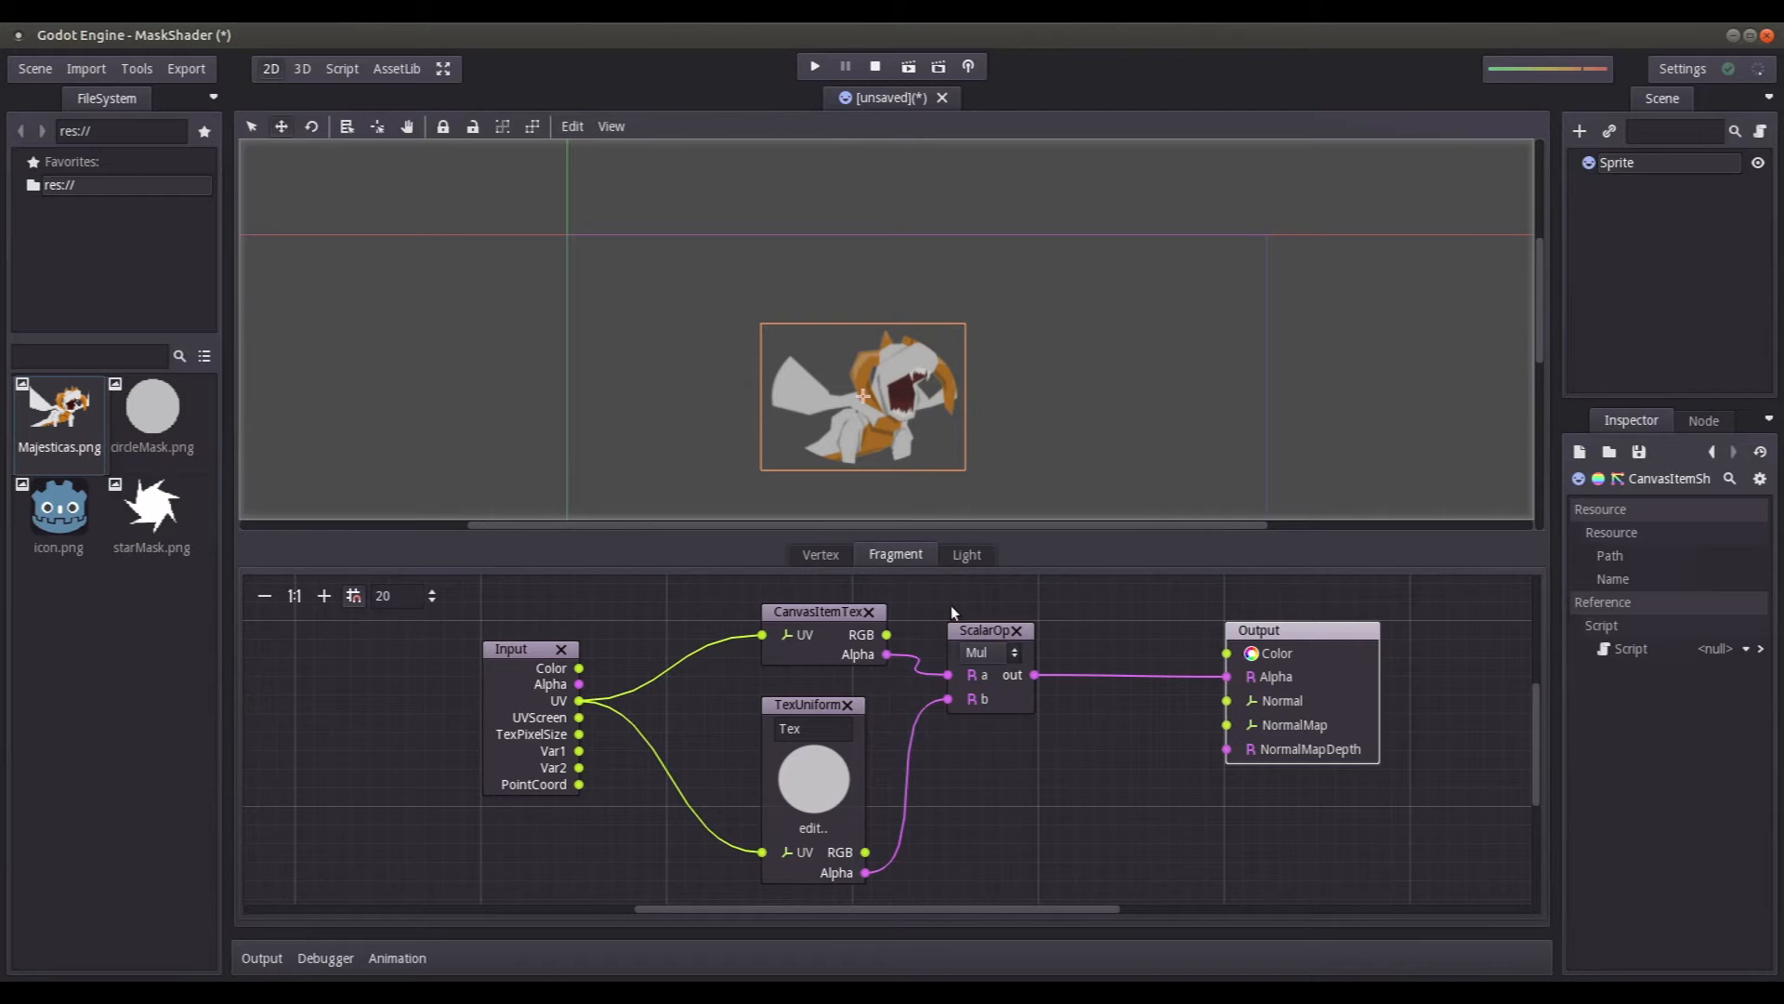
drag(972, 629, 1002, 628)
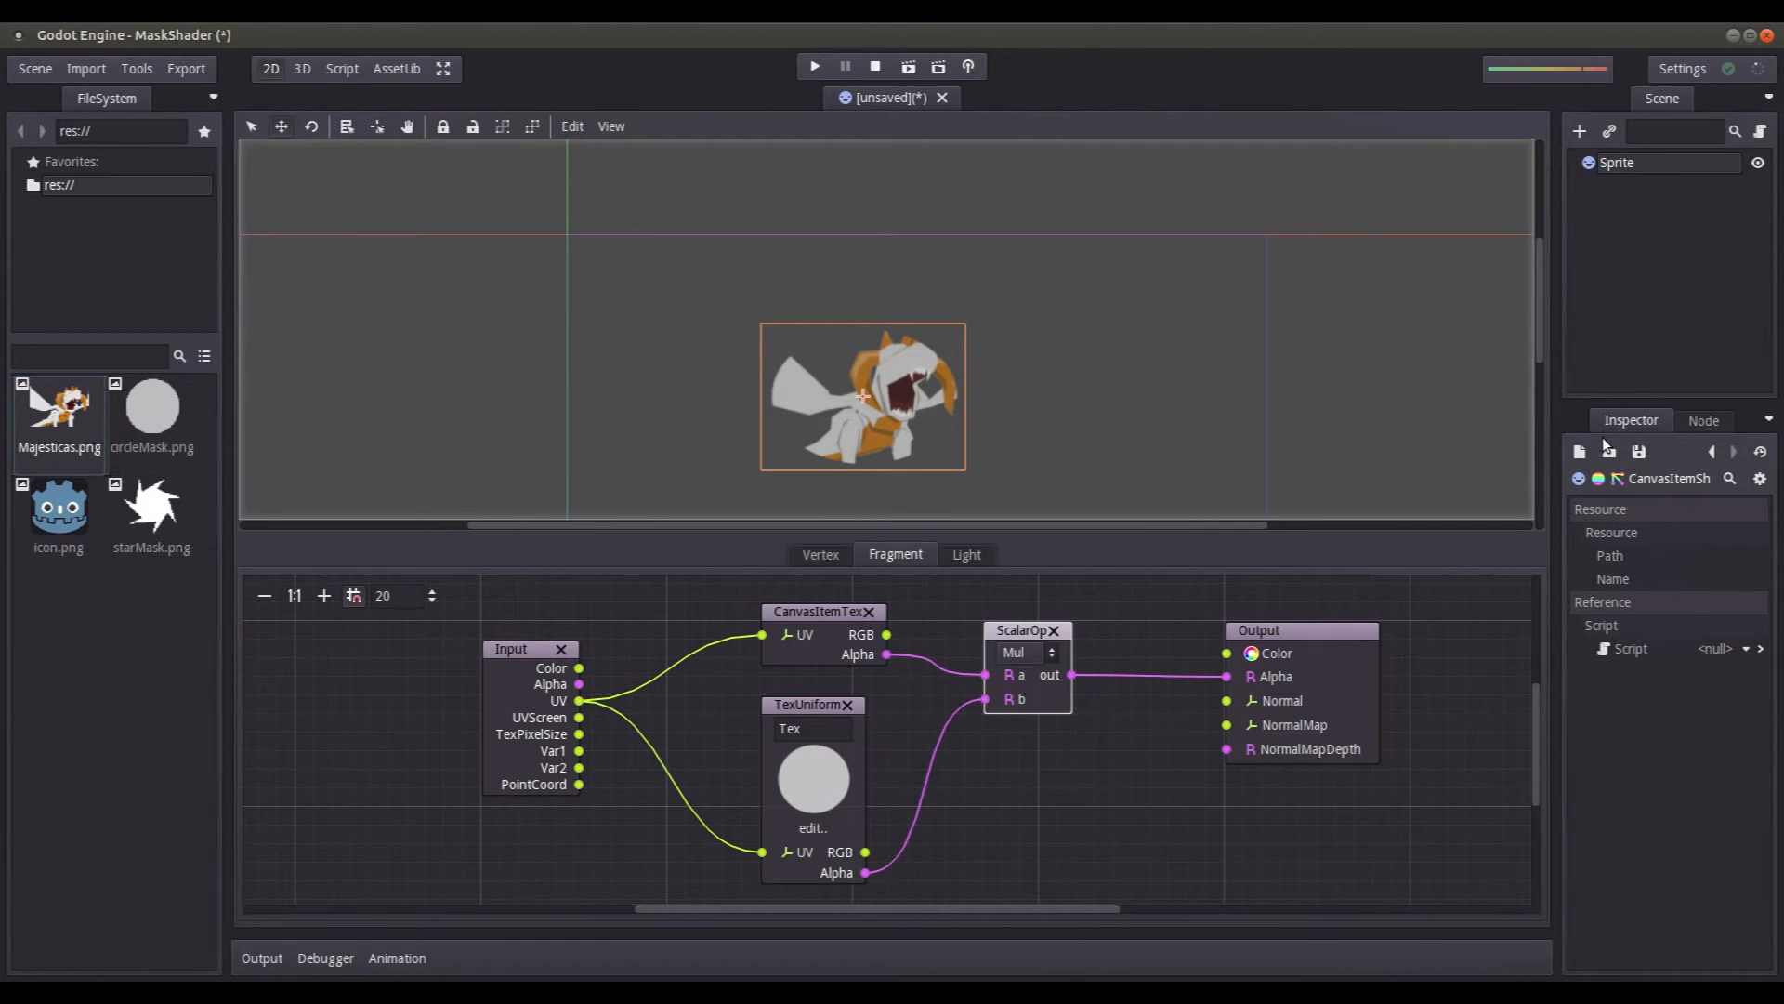
click(1638, 453)
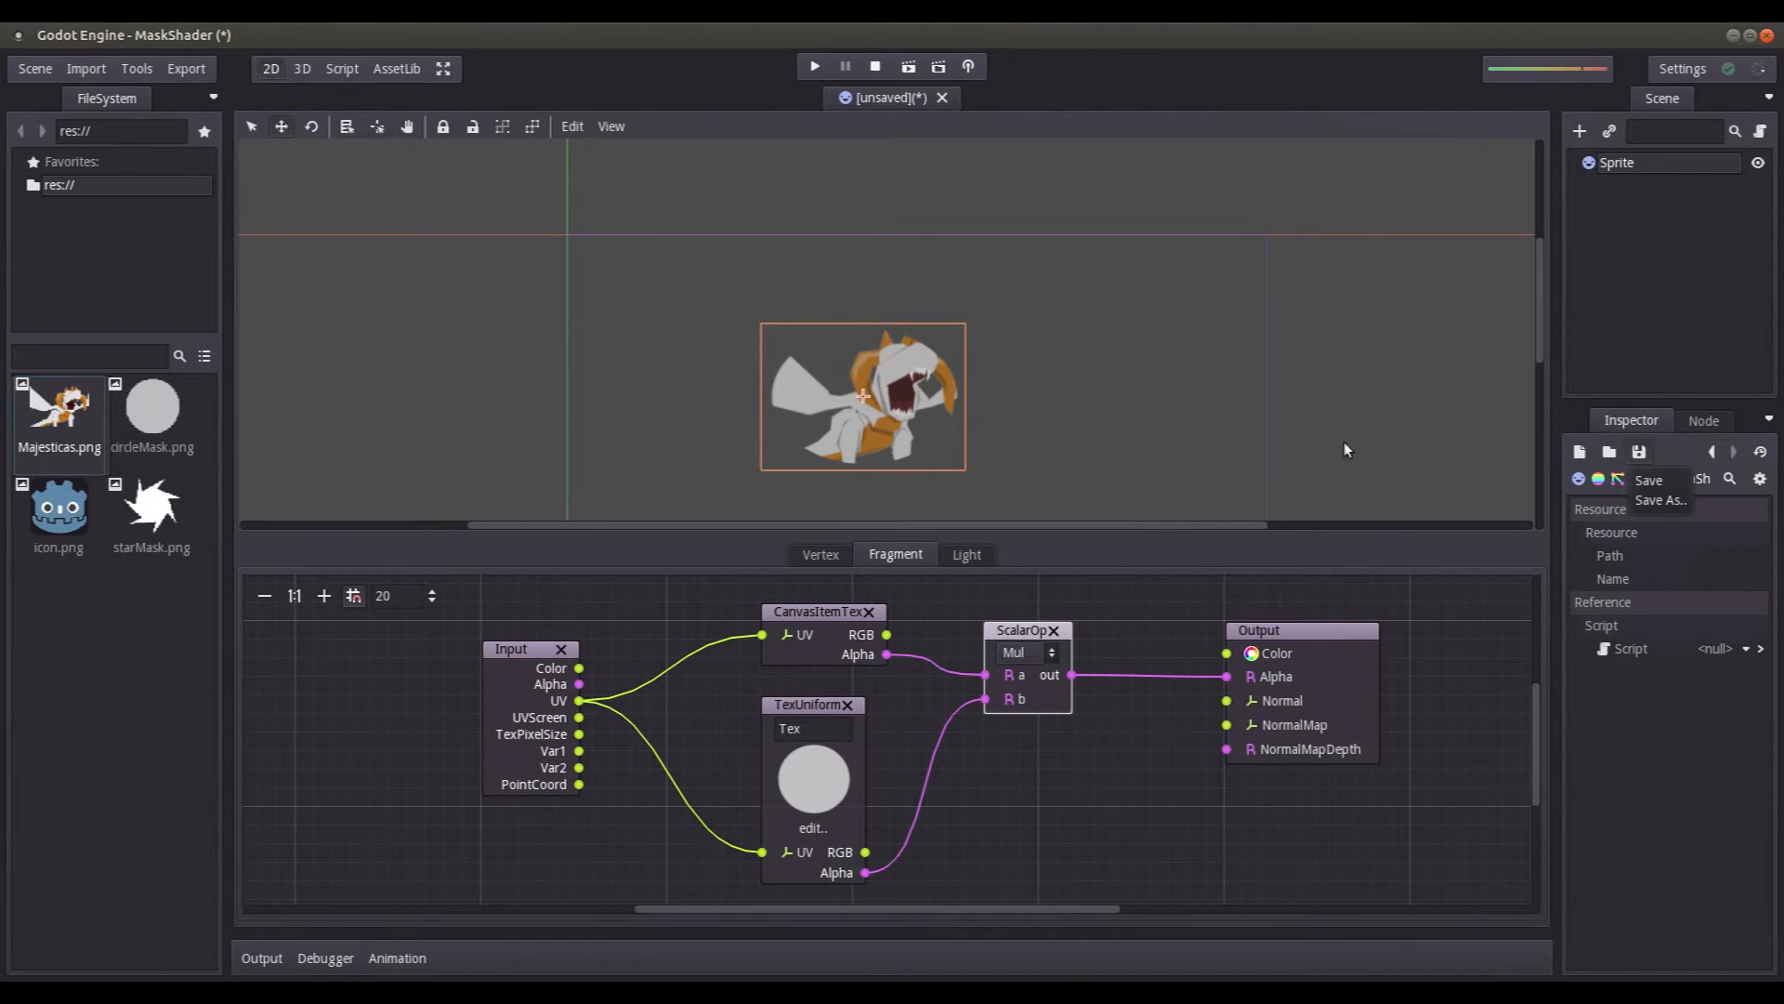
click(1664, 500)
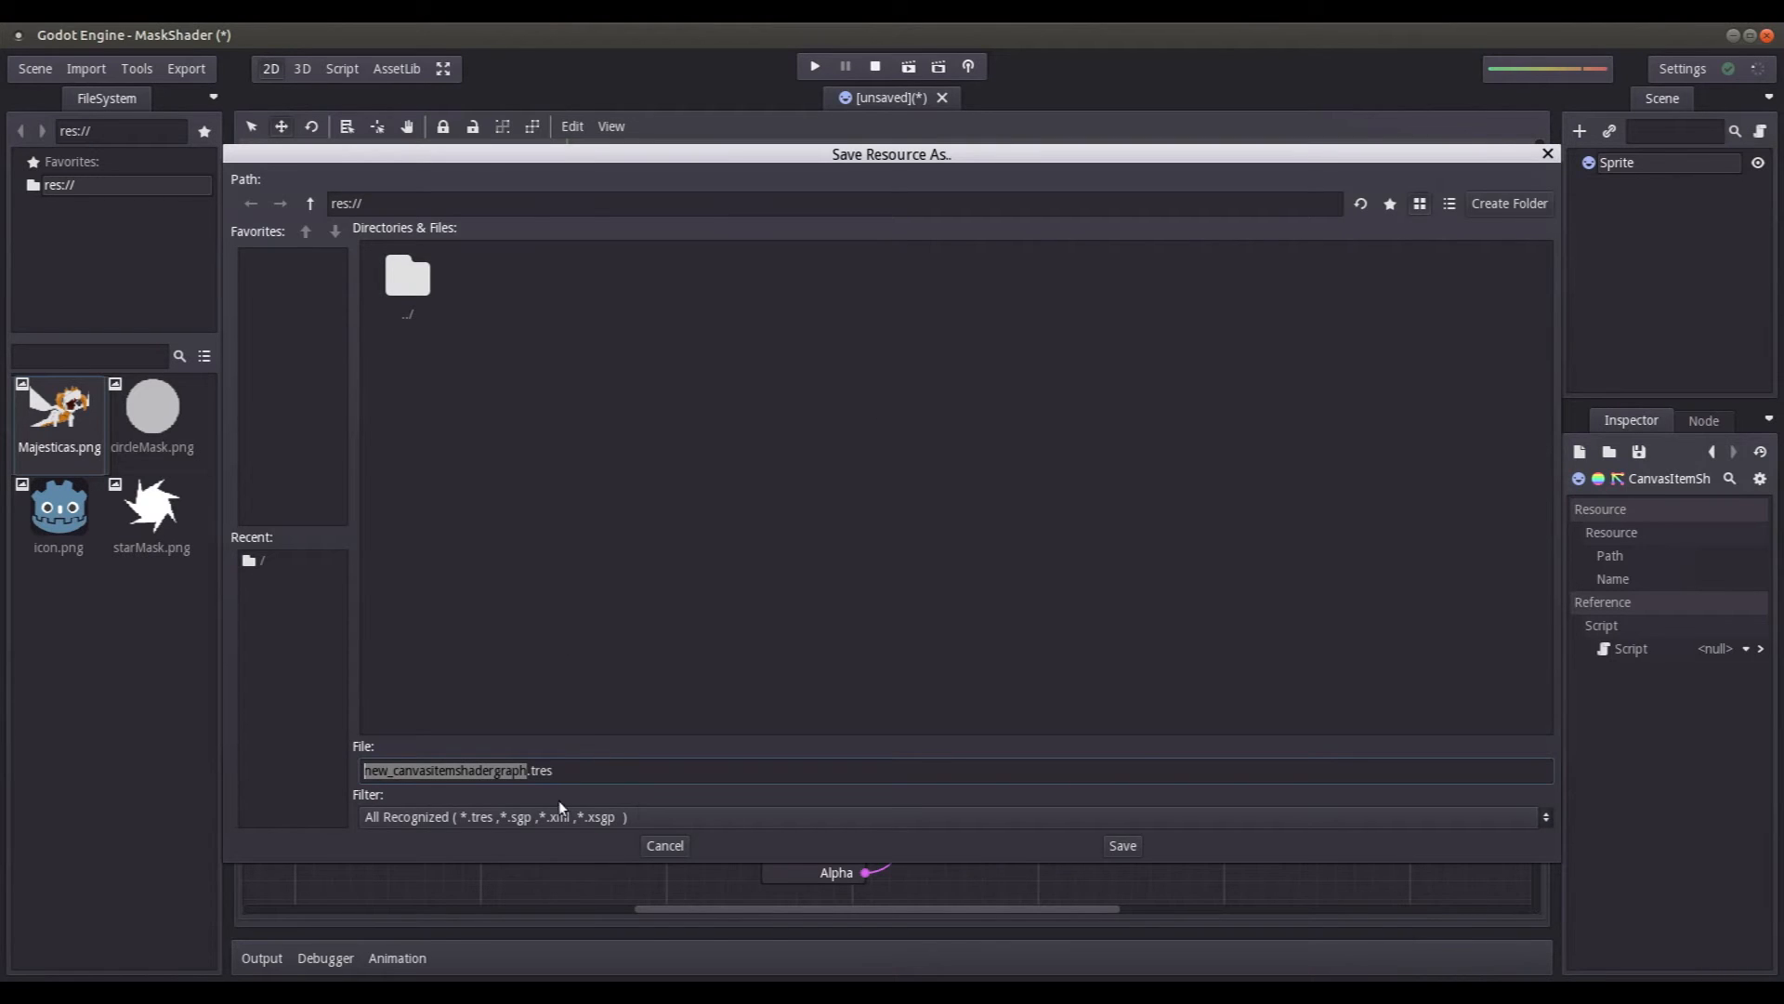
click(666, 846)
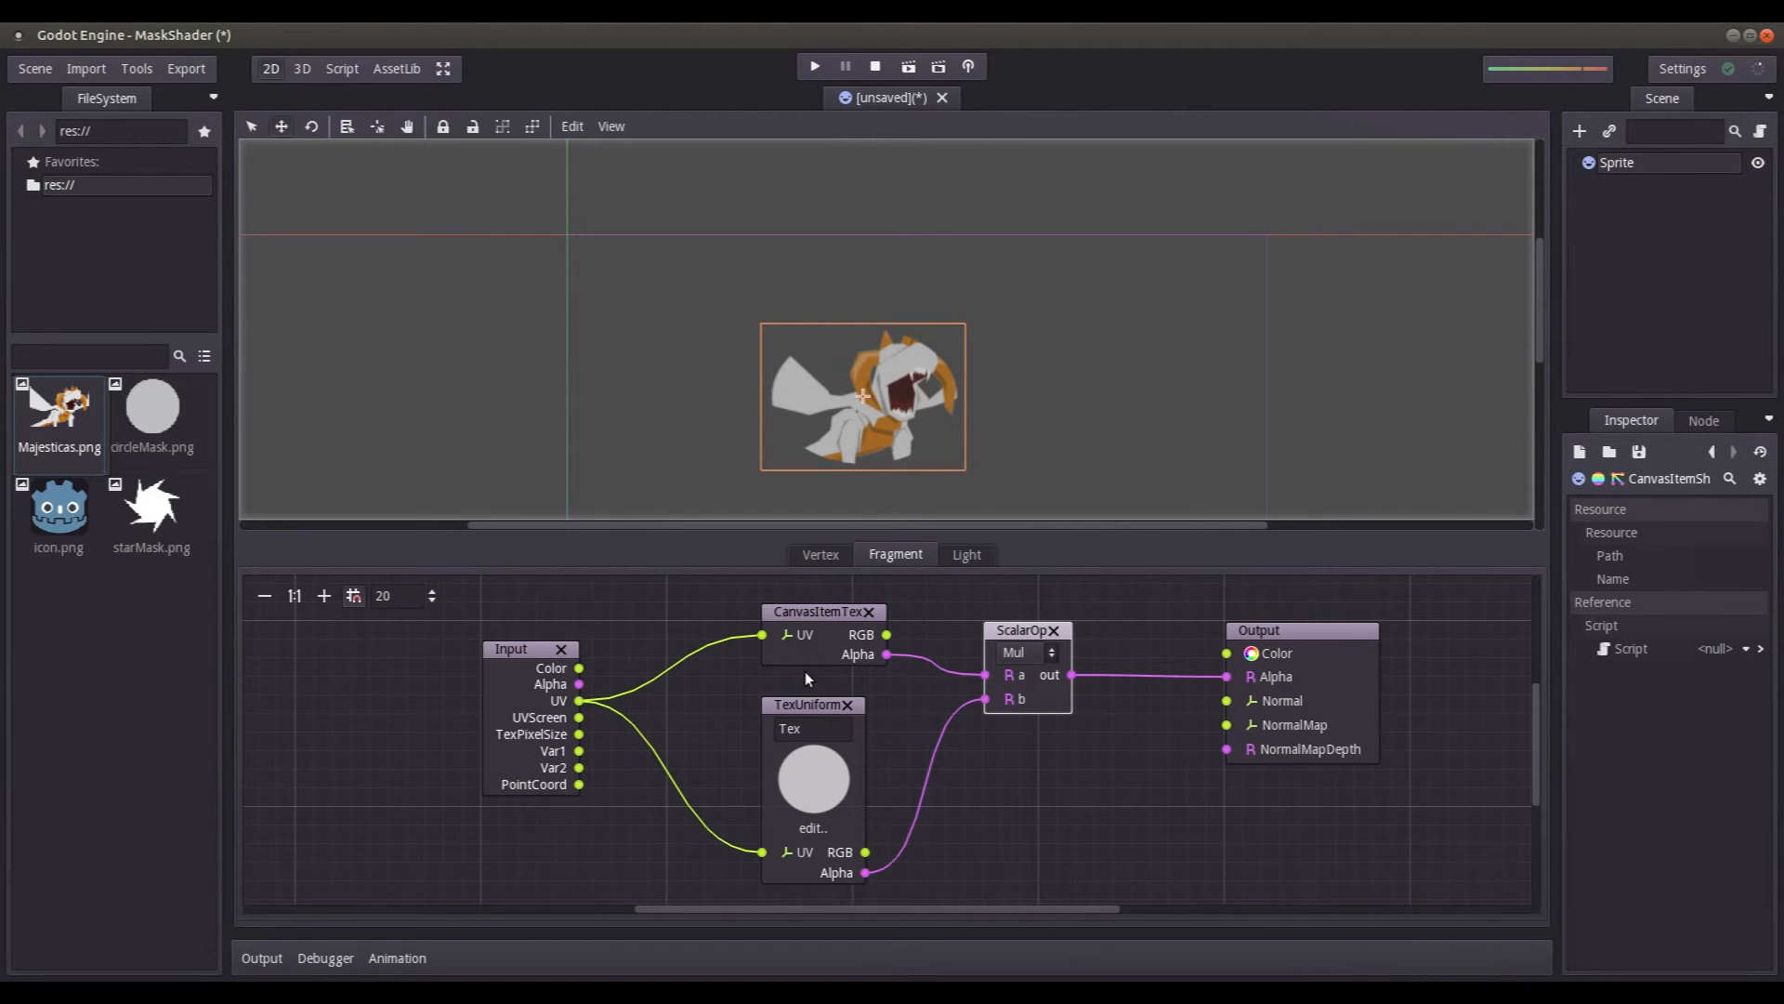
Step: Move the sprite slightly up and right, raise the Input node, and shift the Texture Uniform node slightly right
mouse_move(855, 408)
mouse_down()
mouse_move(905, 404)
mouse_move(853, 392)
mouse_move(883, 394)
mouse_move(857, 400)
mouse_move(907, 446)
mouse_move(824, 379)
mouse_move(884, 392)
mouse_move(873, 404)
mouse_up()
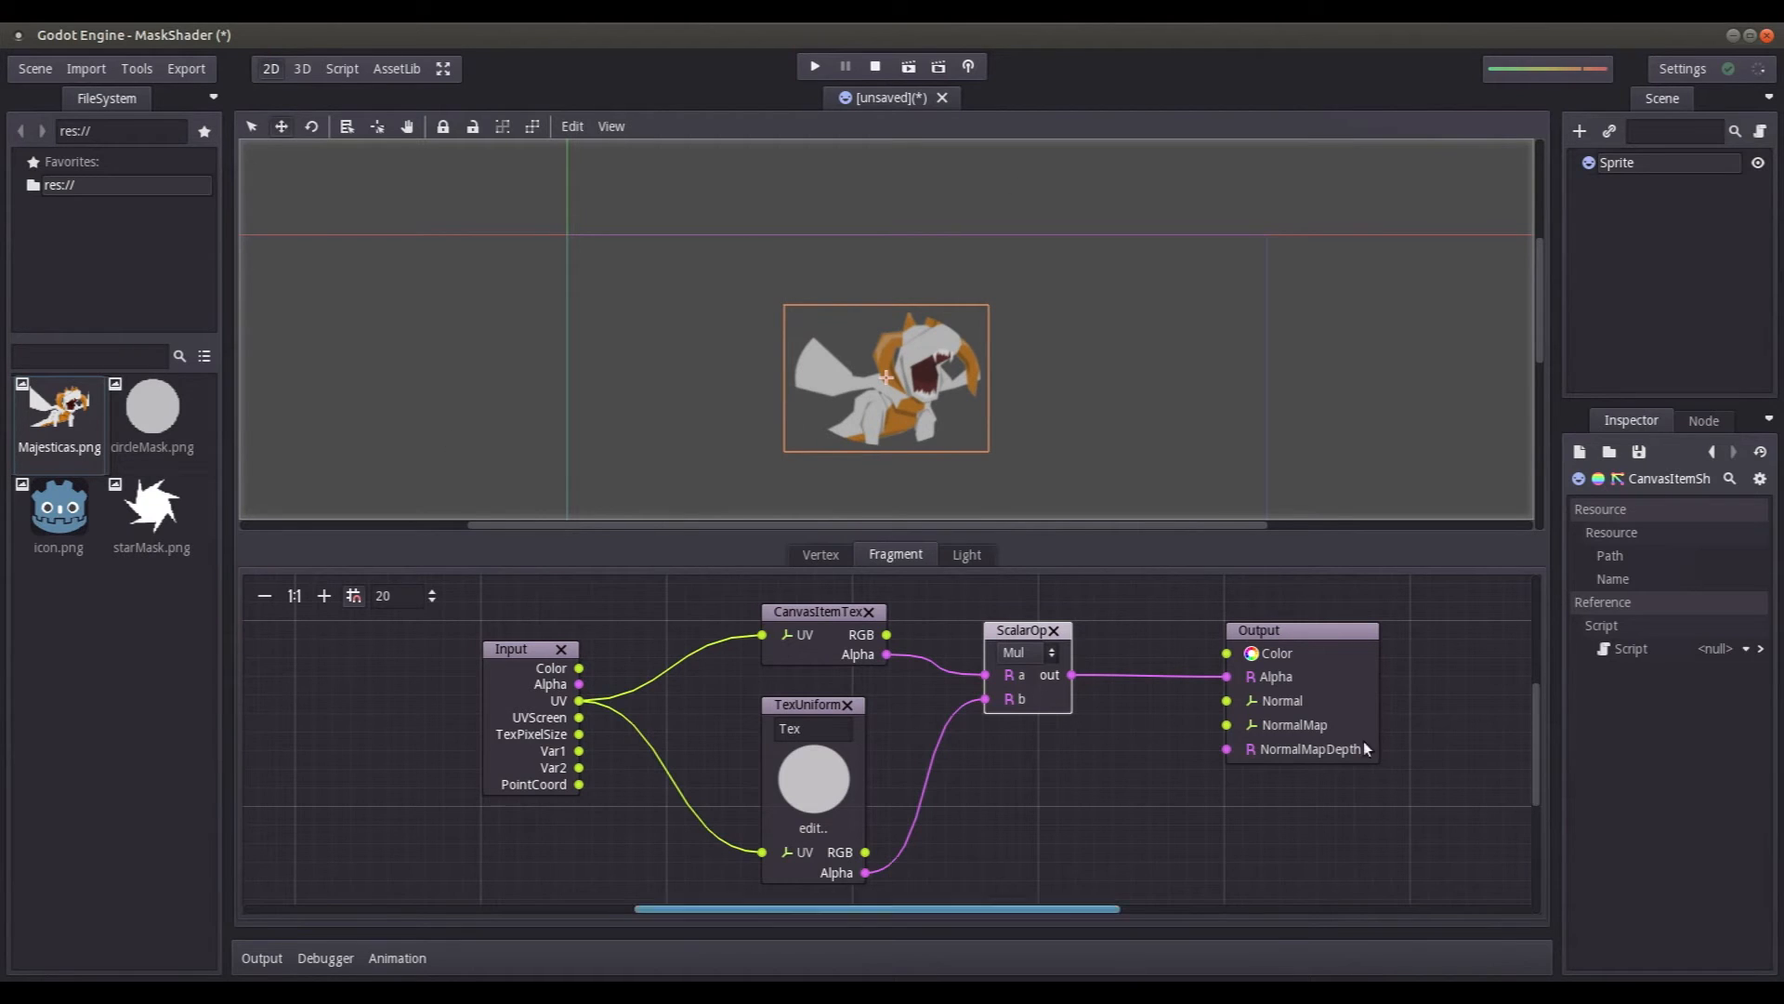
drag(536, 644, 526, 599)
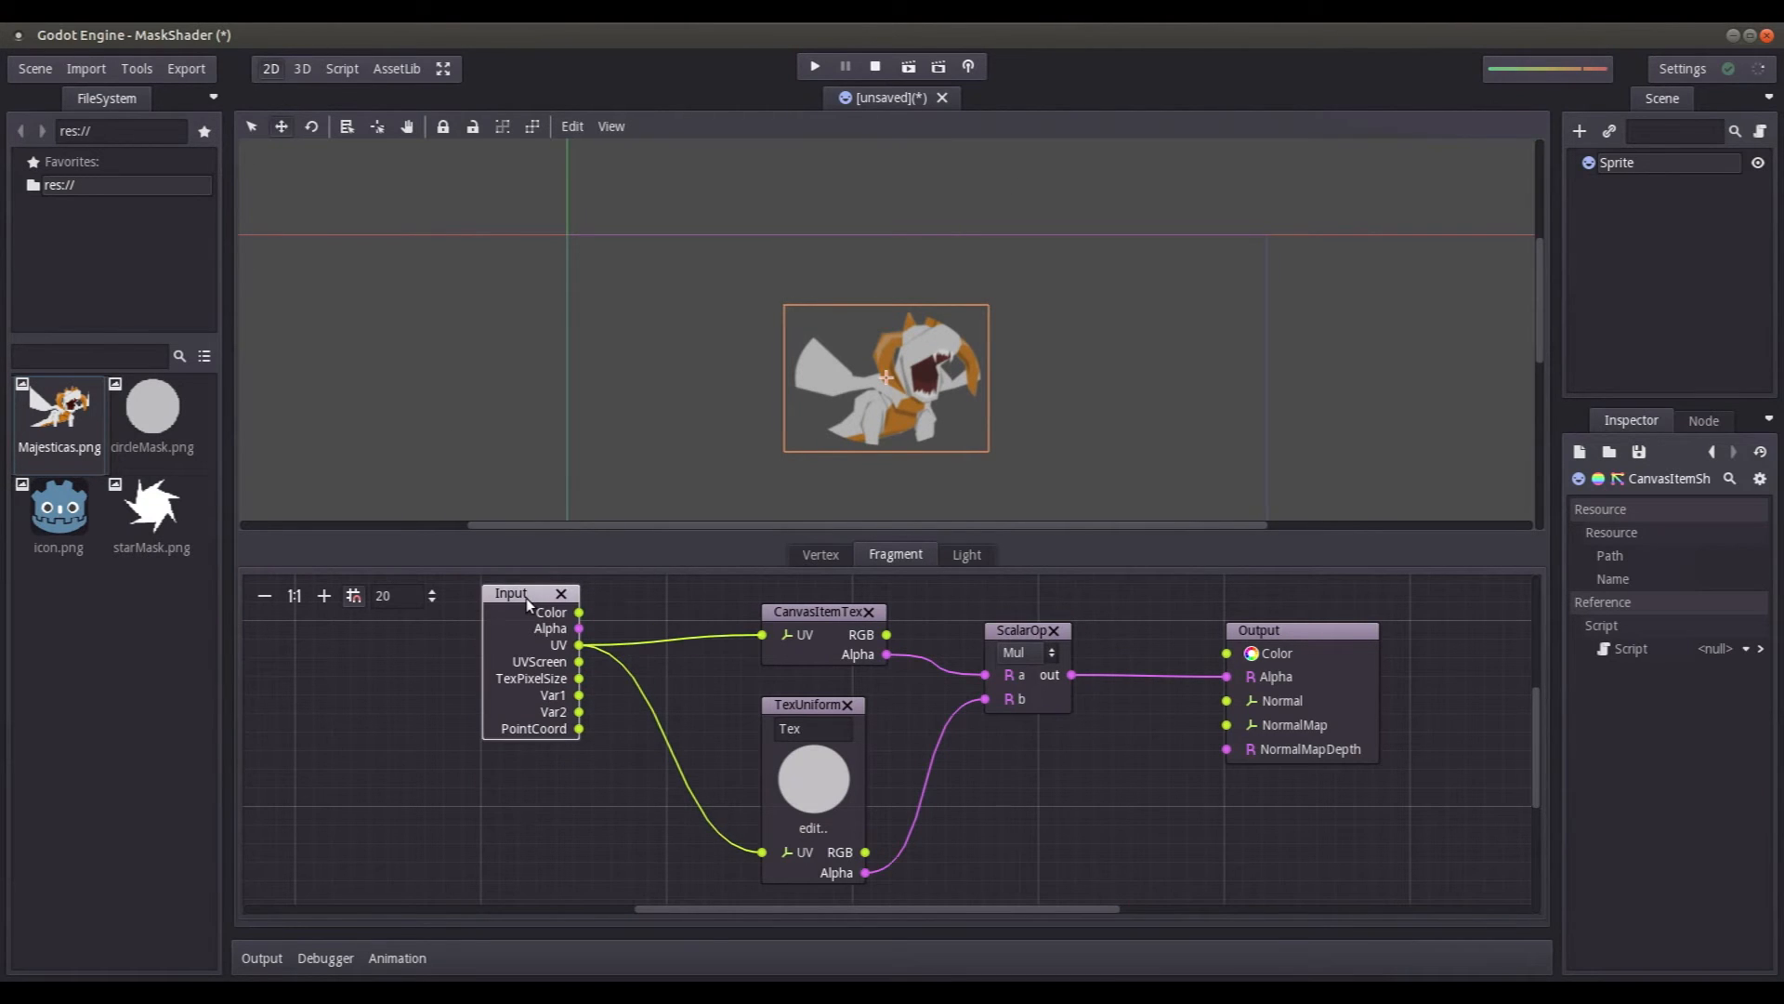
drag(799, 705, 821, 706)
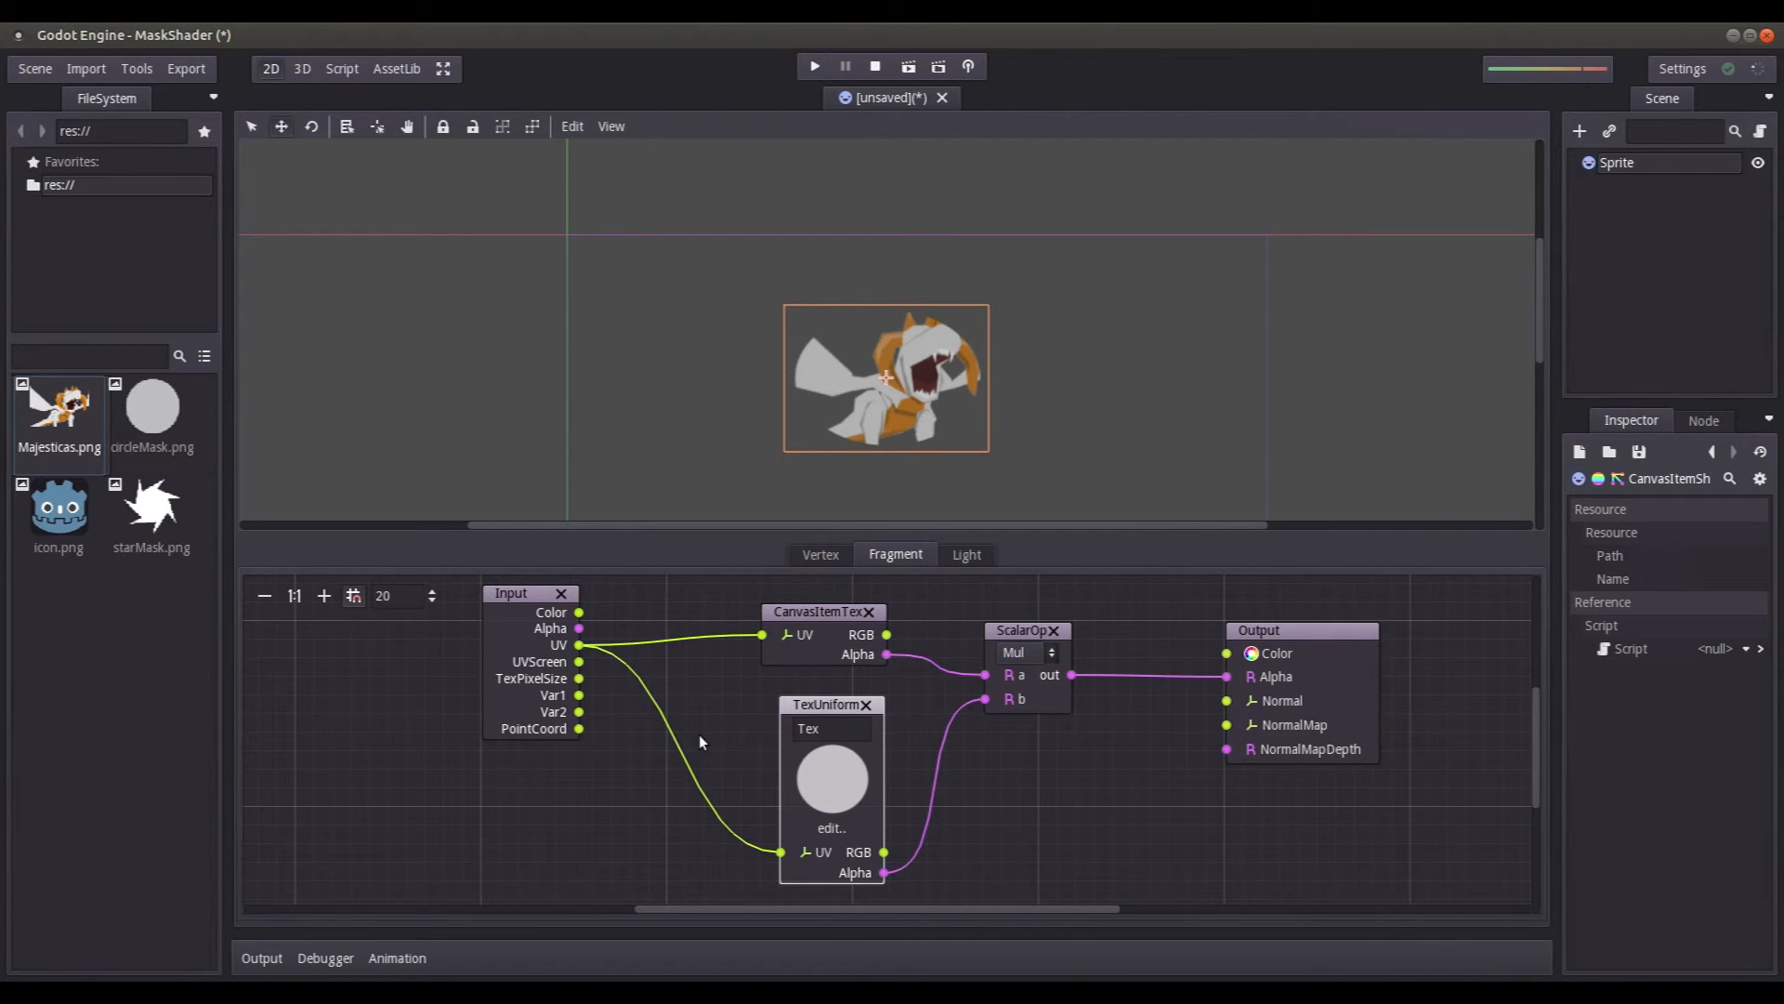
Step: Add a Vector Operator node between the Input's UV and the Texture Uniform's UV, with the Input's UV as a
right_click(621, 777)
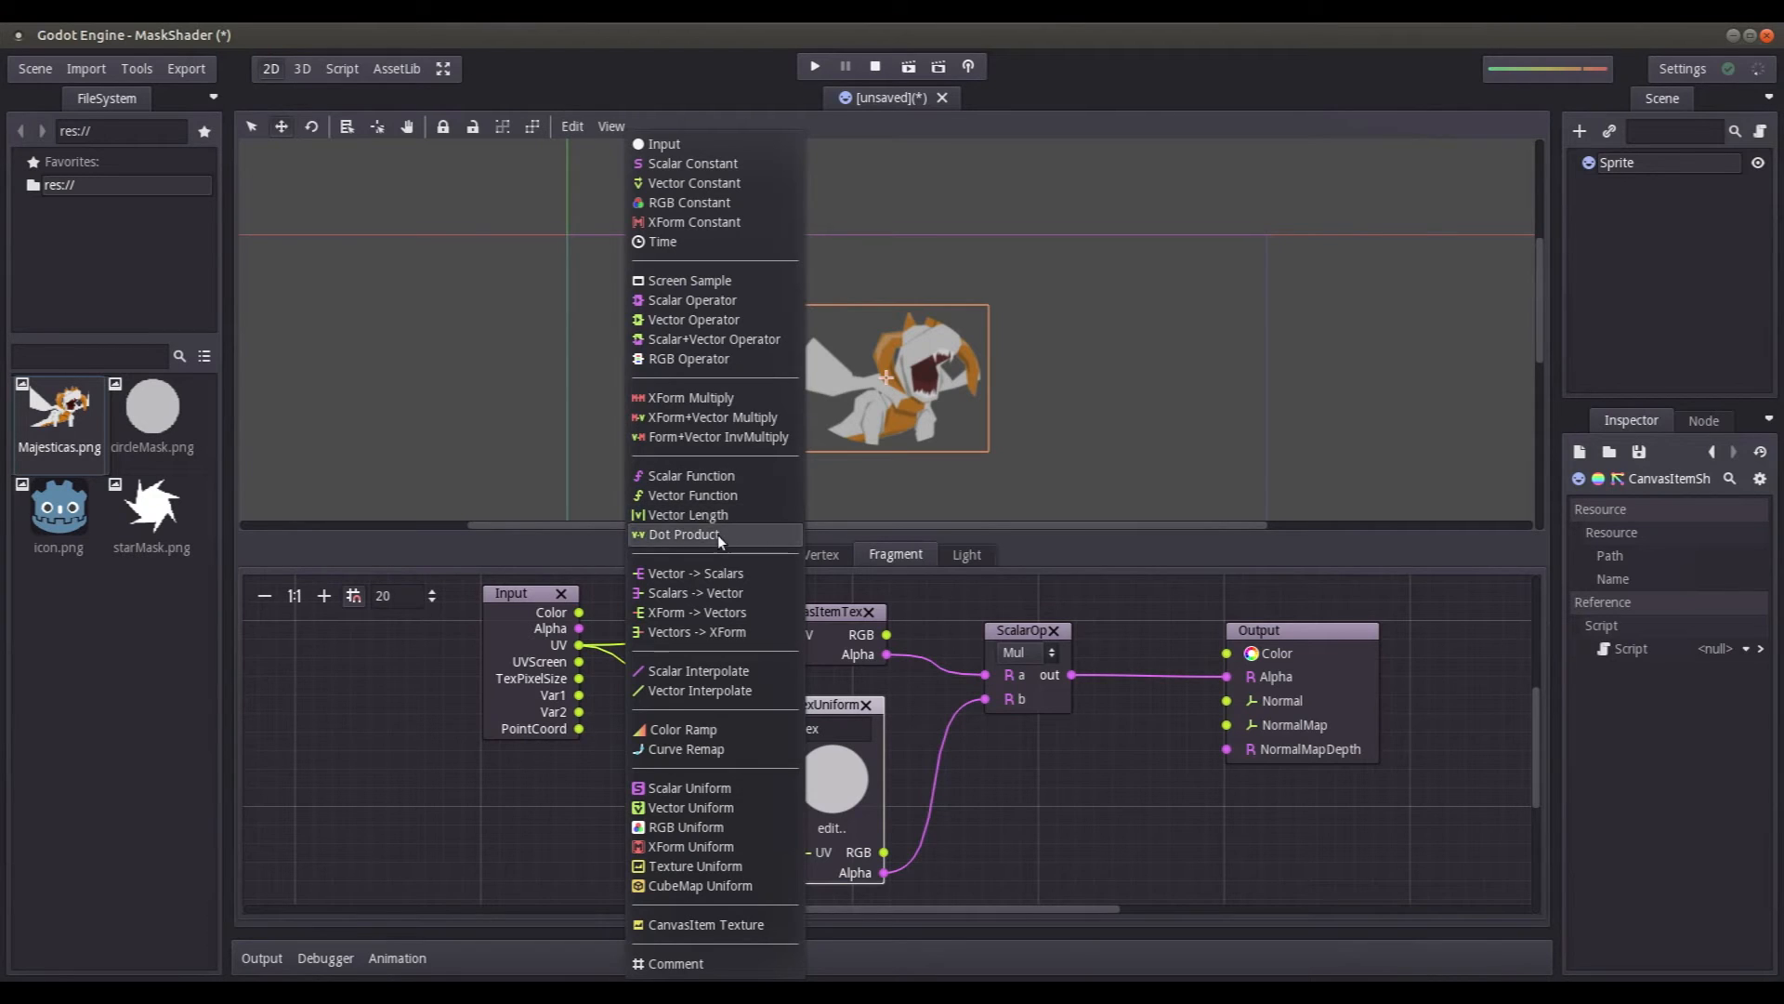
click(710, 318)
drag(666, 822, 650, 780)
drag(589, 666, 781, 852)
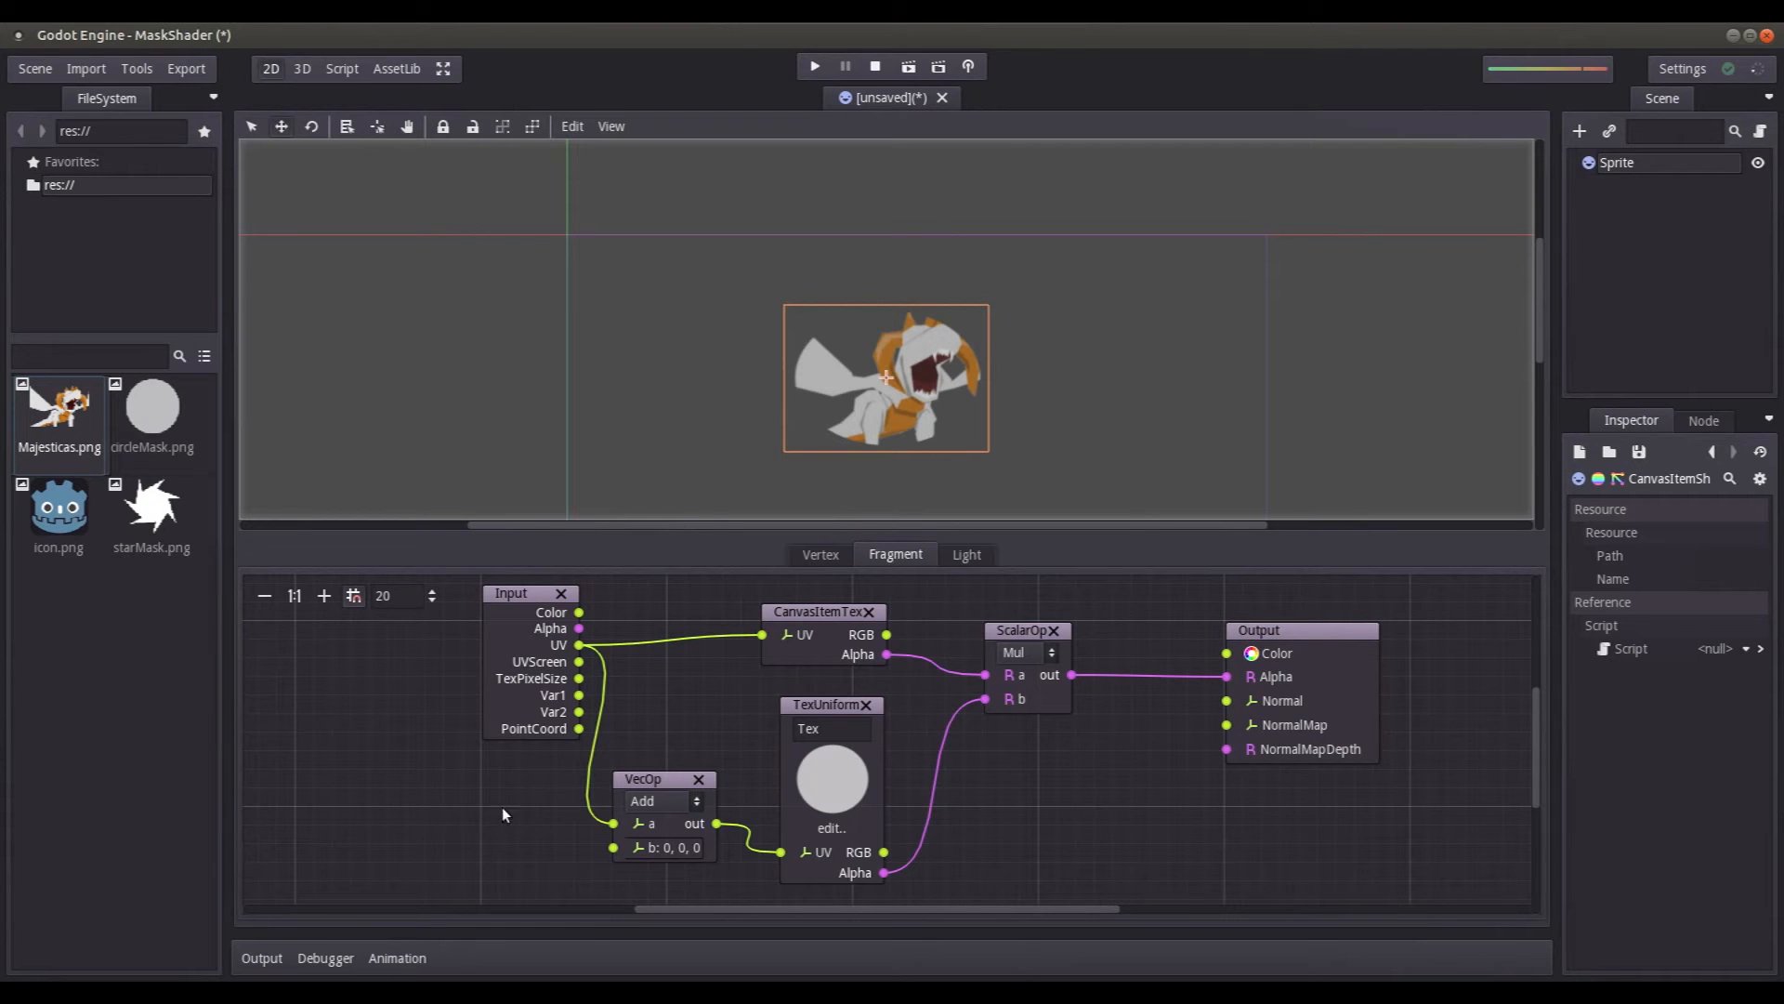
Step: Add a Scalars -> Vector node below the Input node and connect its vec output to b of the vector operator
right_click(459, 809)
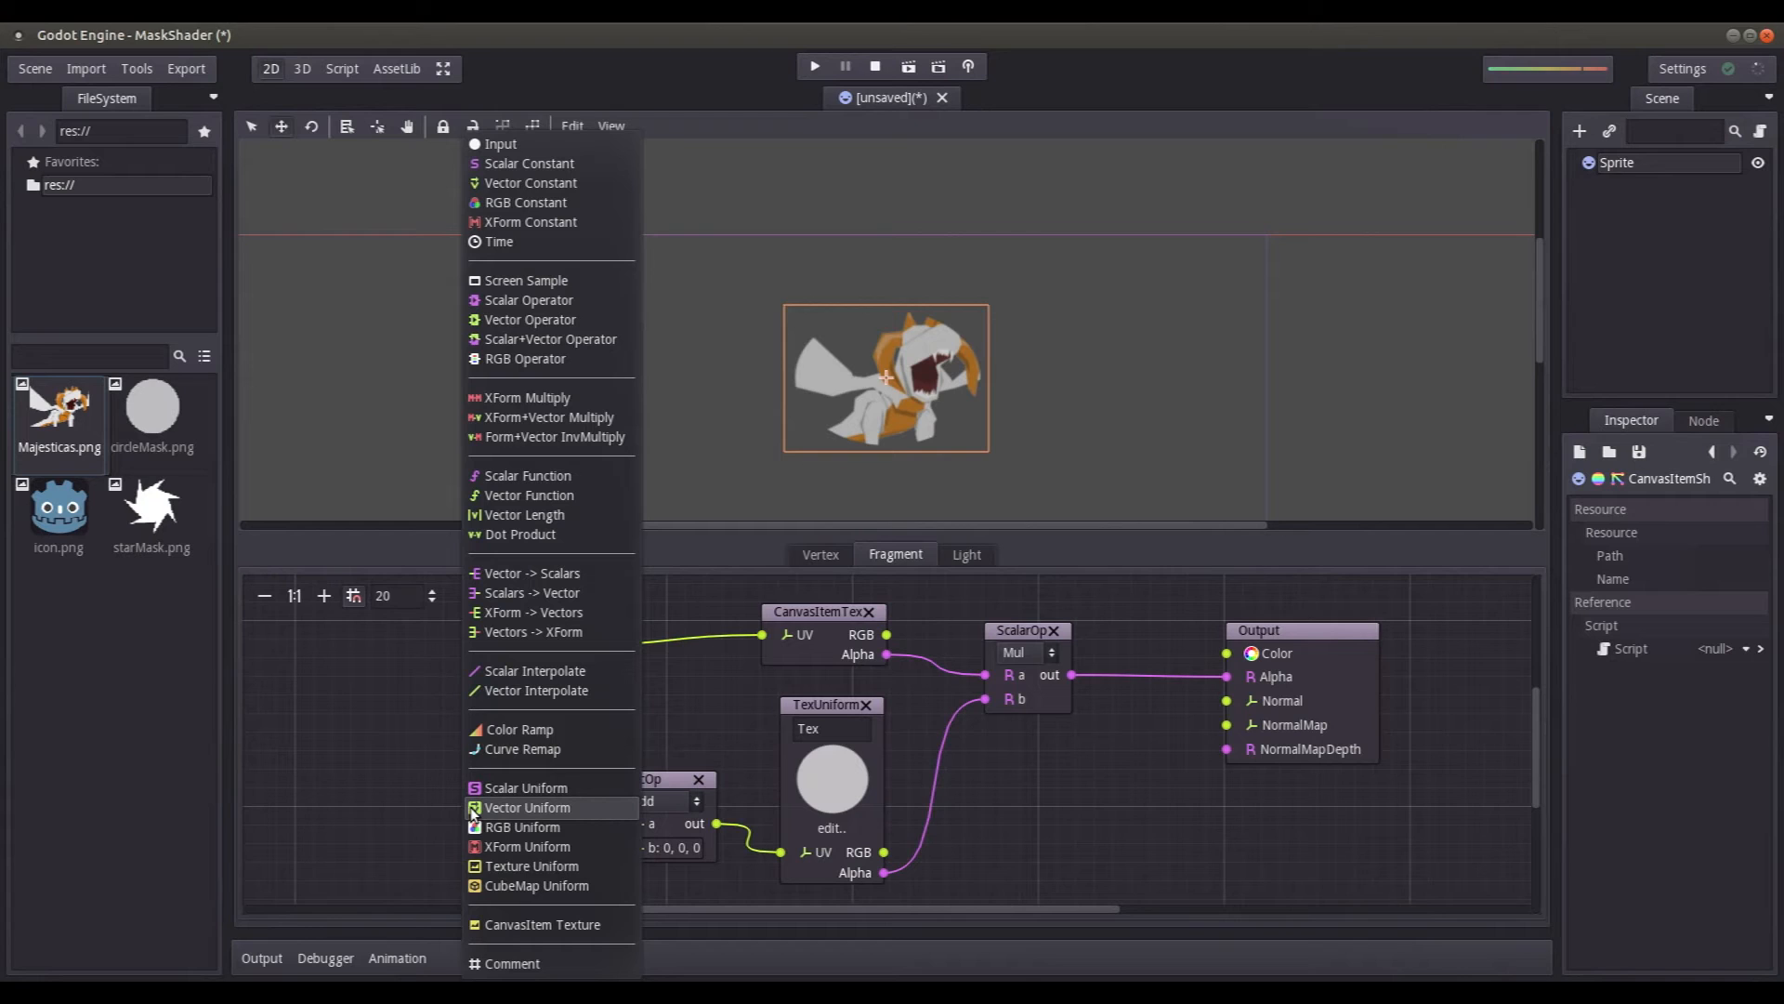
click(539, 591)
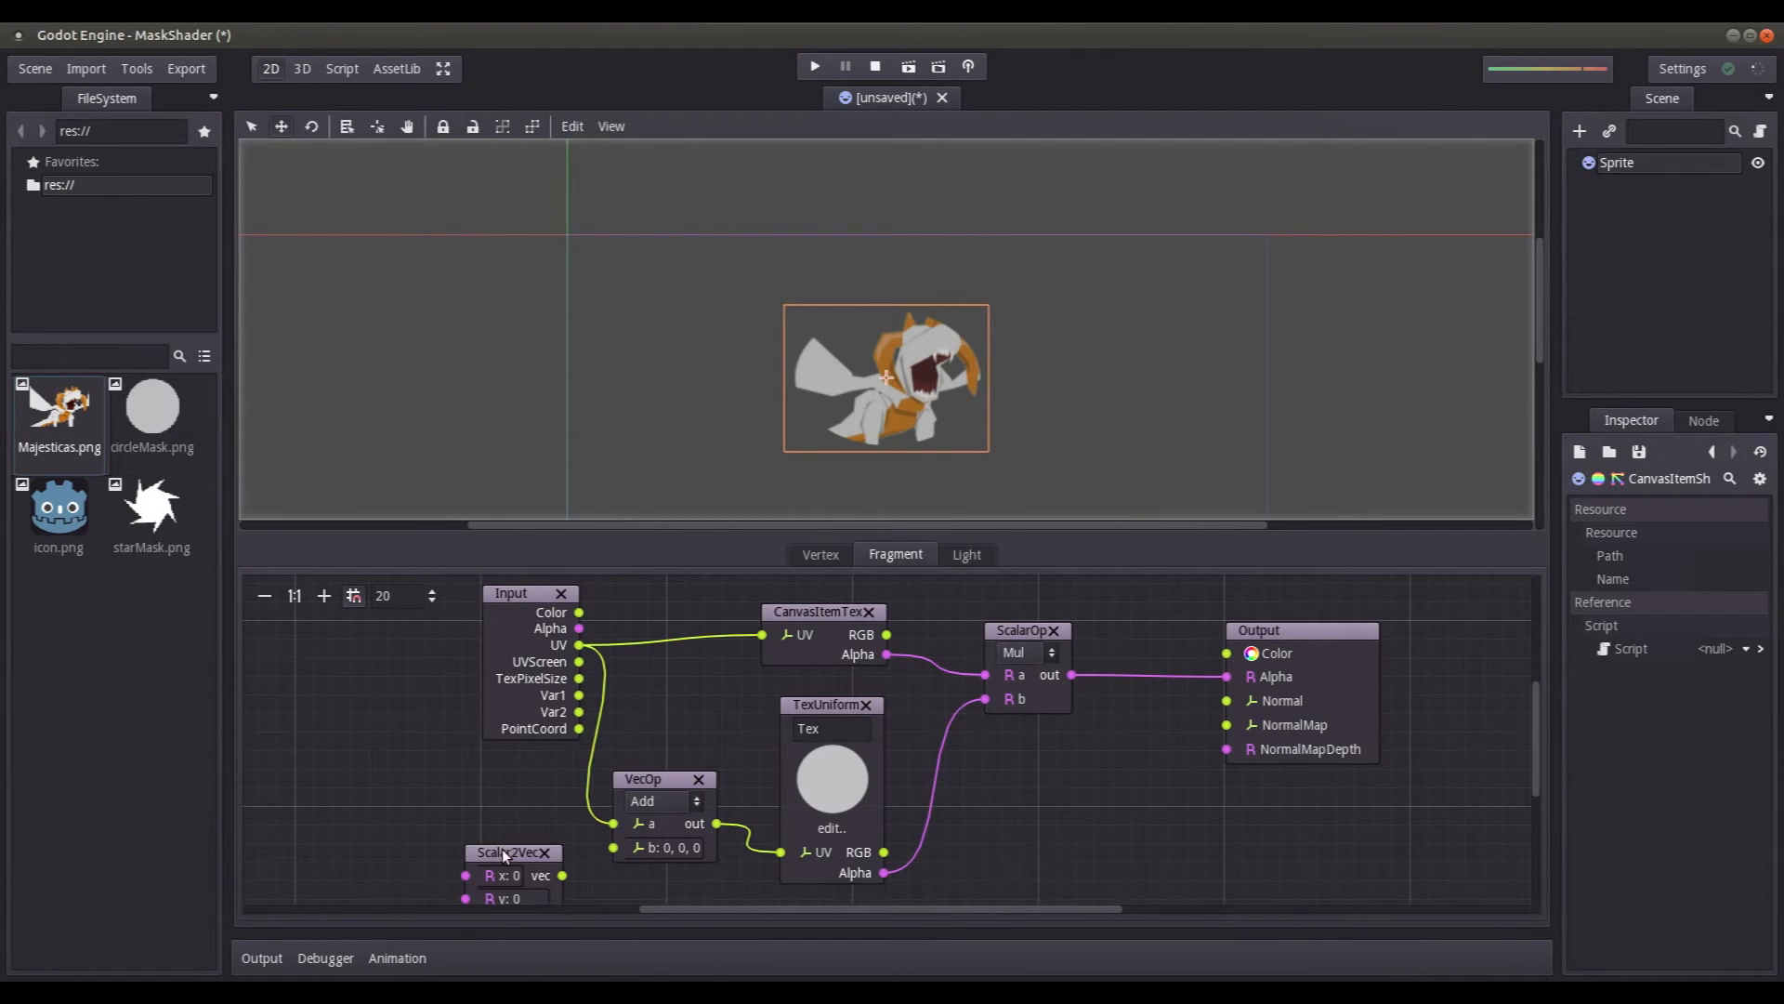
drag(493, 847, 481, 801)
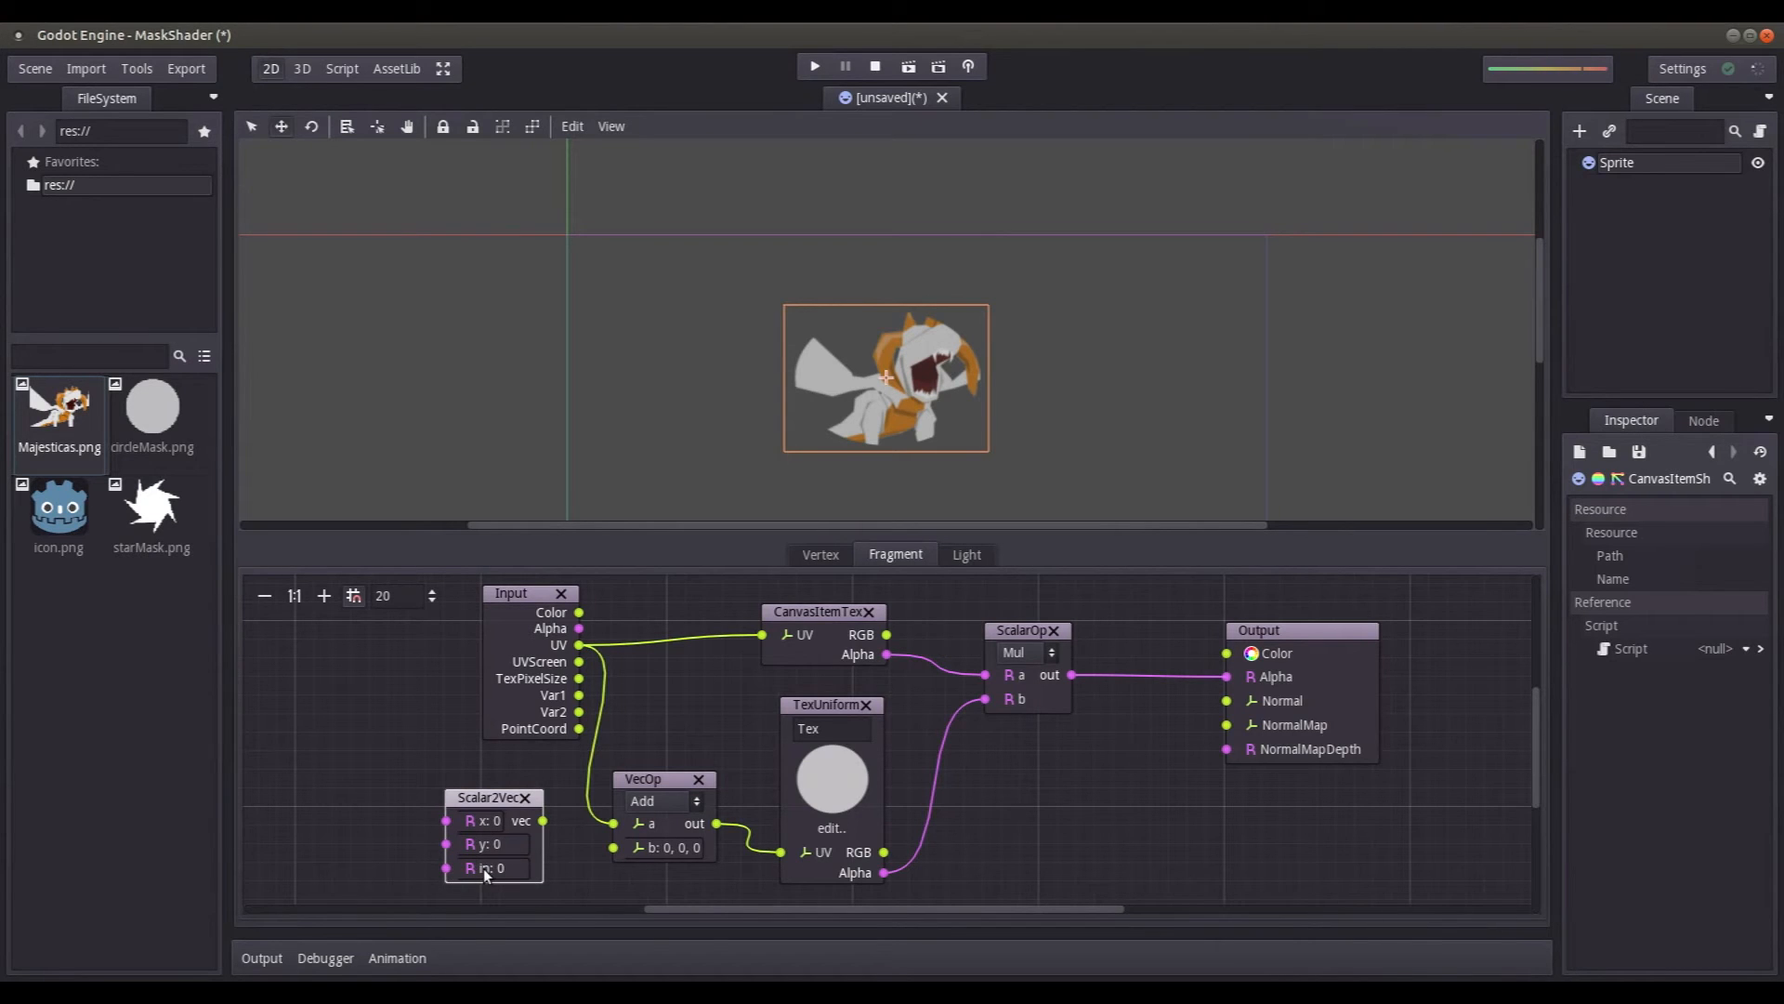
click(483, 868)
click(482, 798)
drag(614, 849, 615, 849)
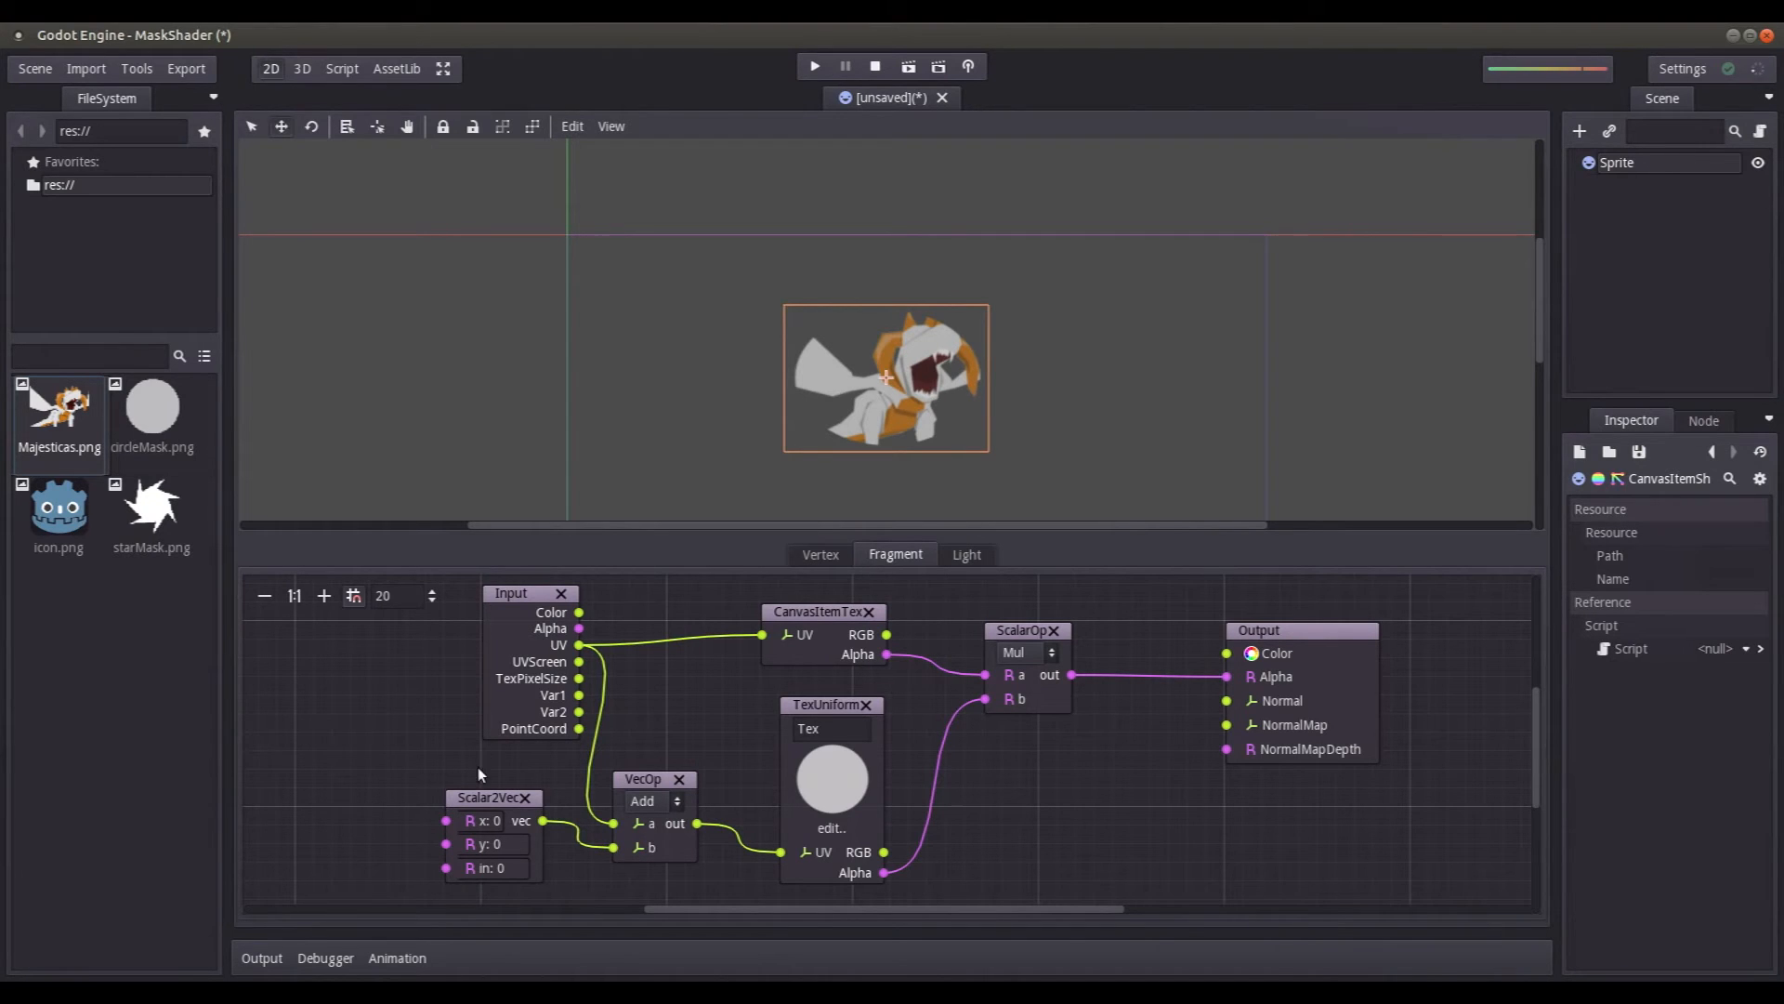
Step: Set x of the Scalars -> Vector node to 0.2 to offset the mask horizontally
click(492, 798)
click(500, 826)
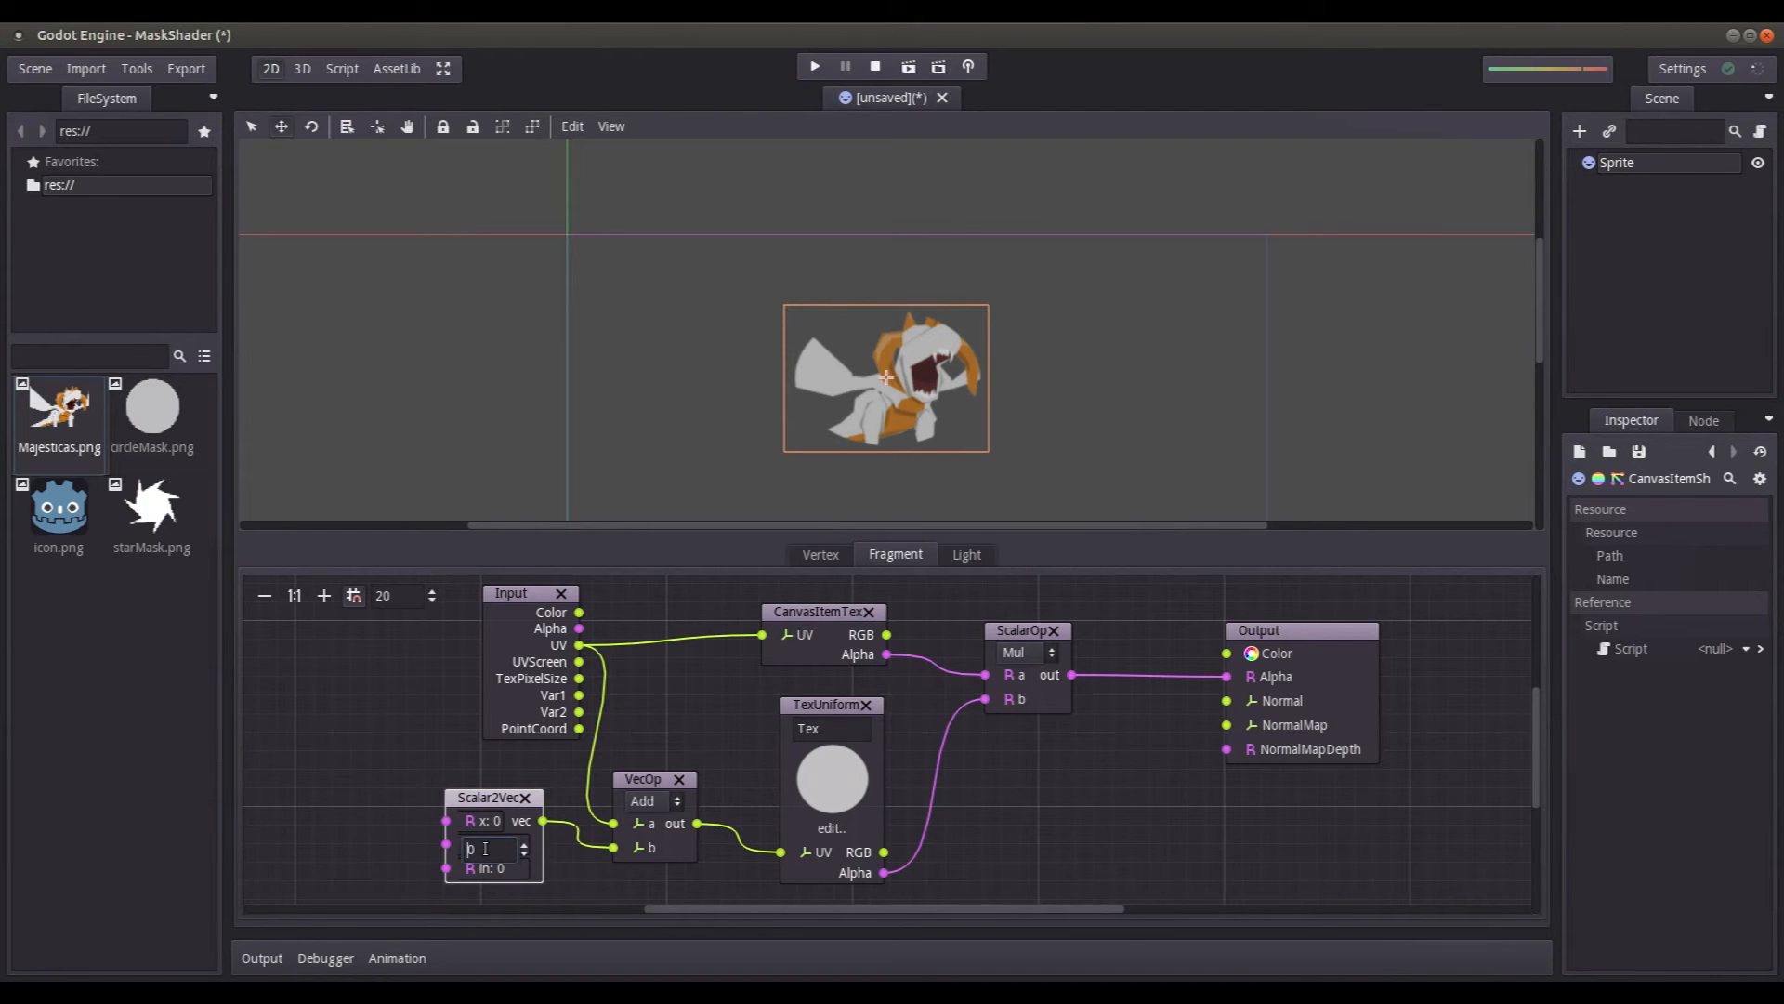
key(BackSpace)
text(0.2)
key(Return)
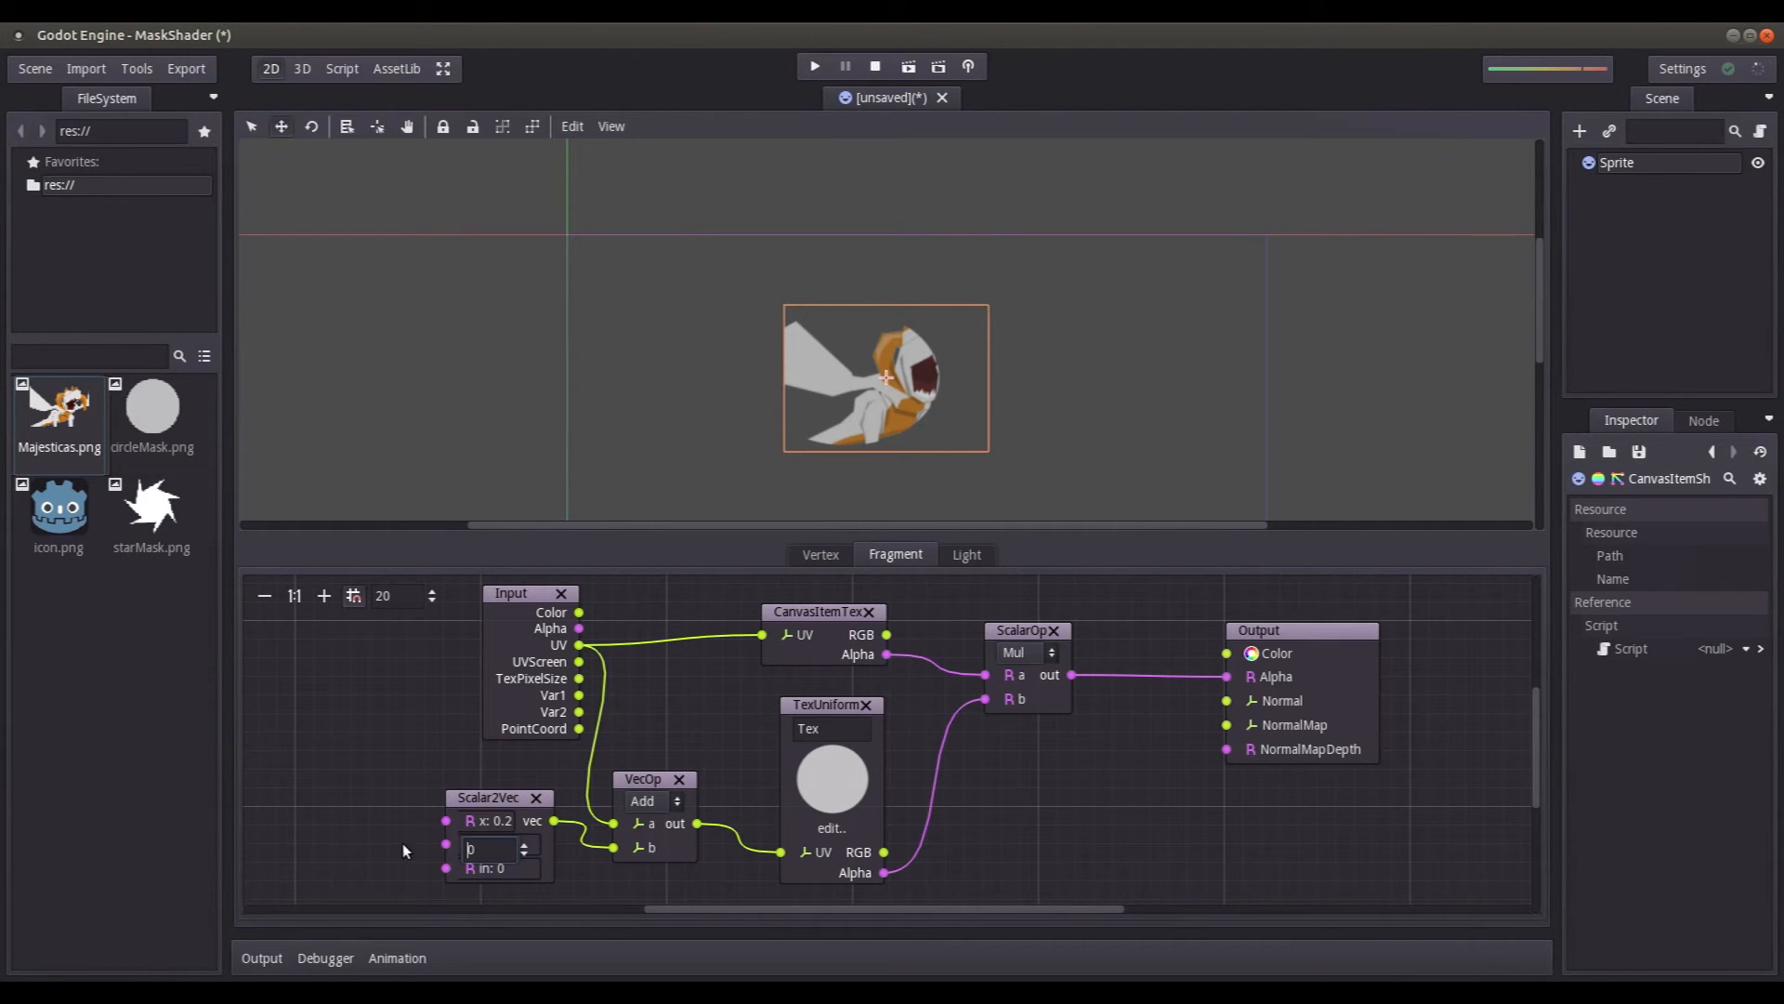
Step: Try y values of 0.1 and -0.1 in the Scalars -> Vector node to offset the mask vertically
click(537, 853)
key(Return)
click(494, 845)
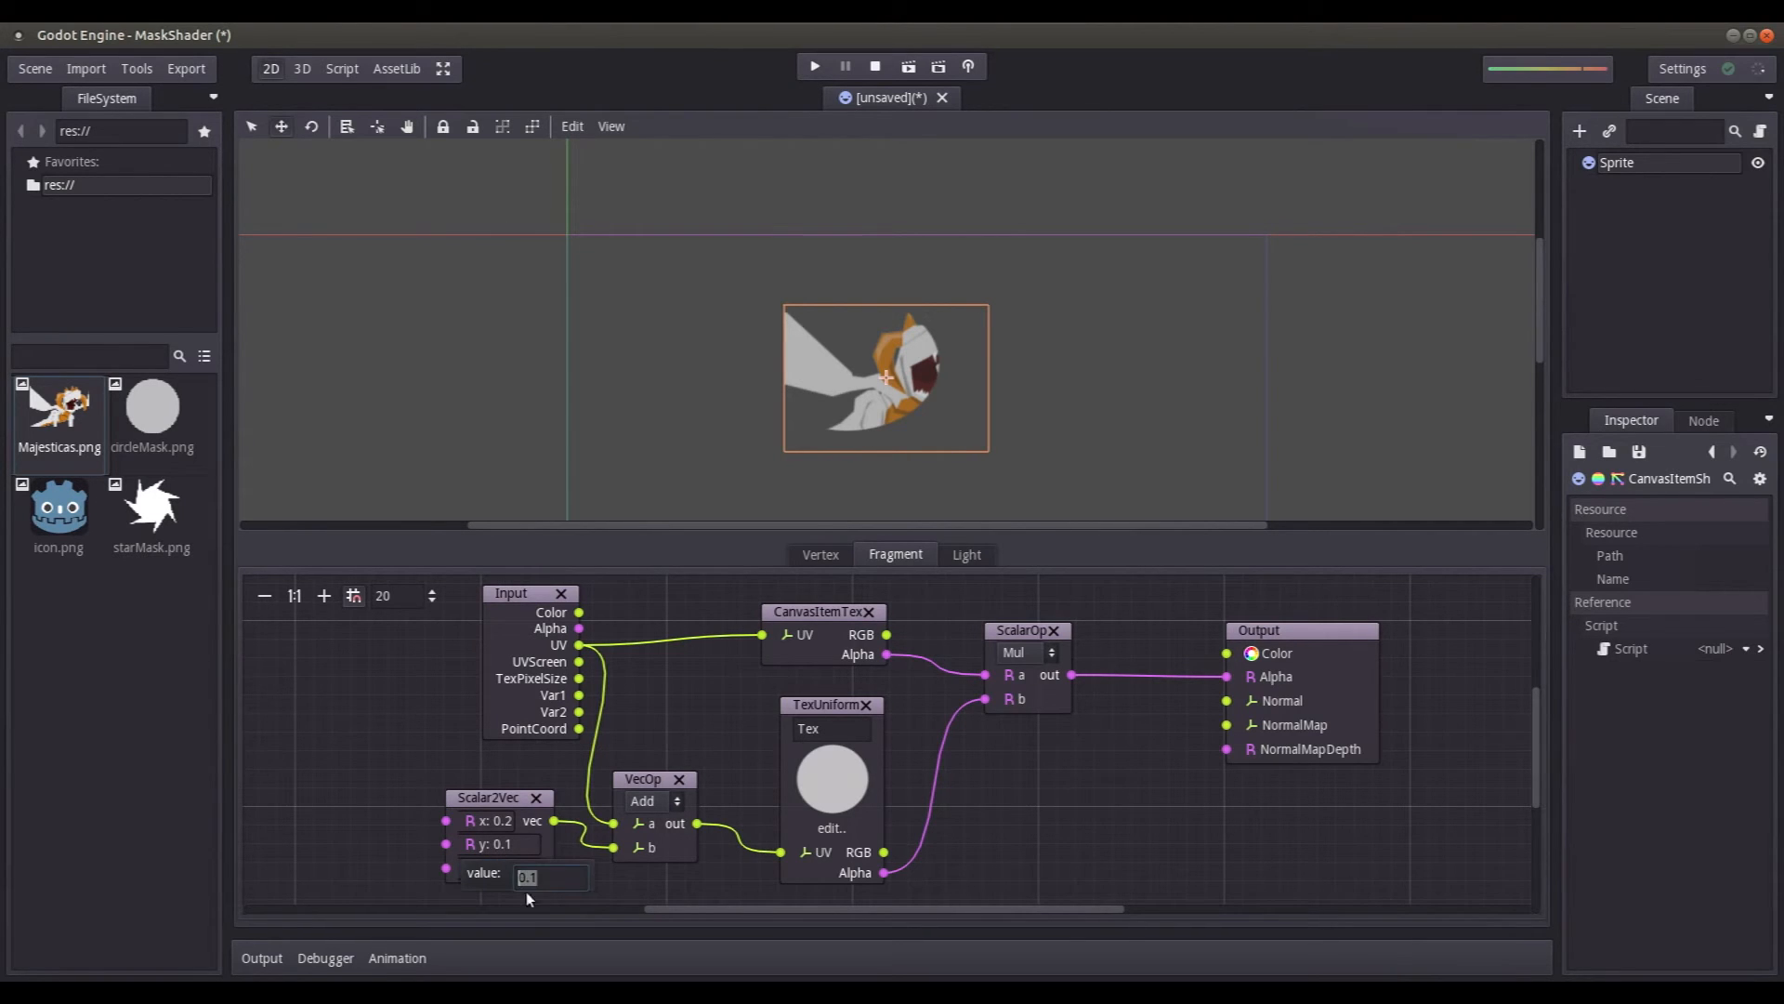
text(-)
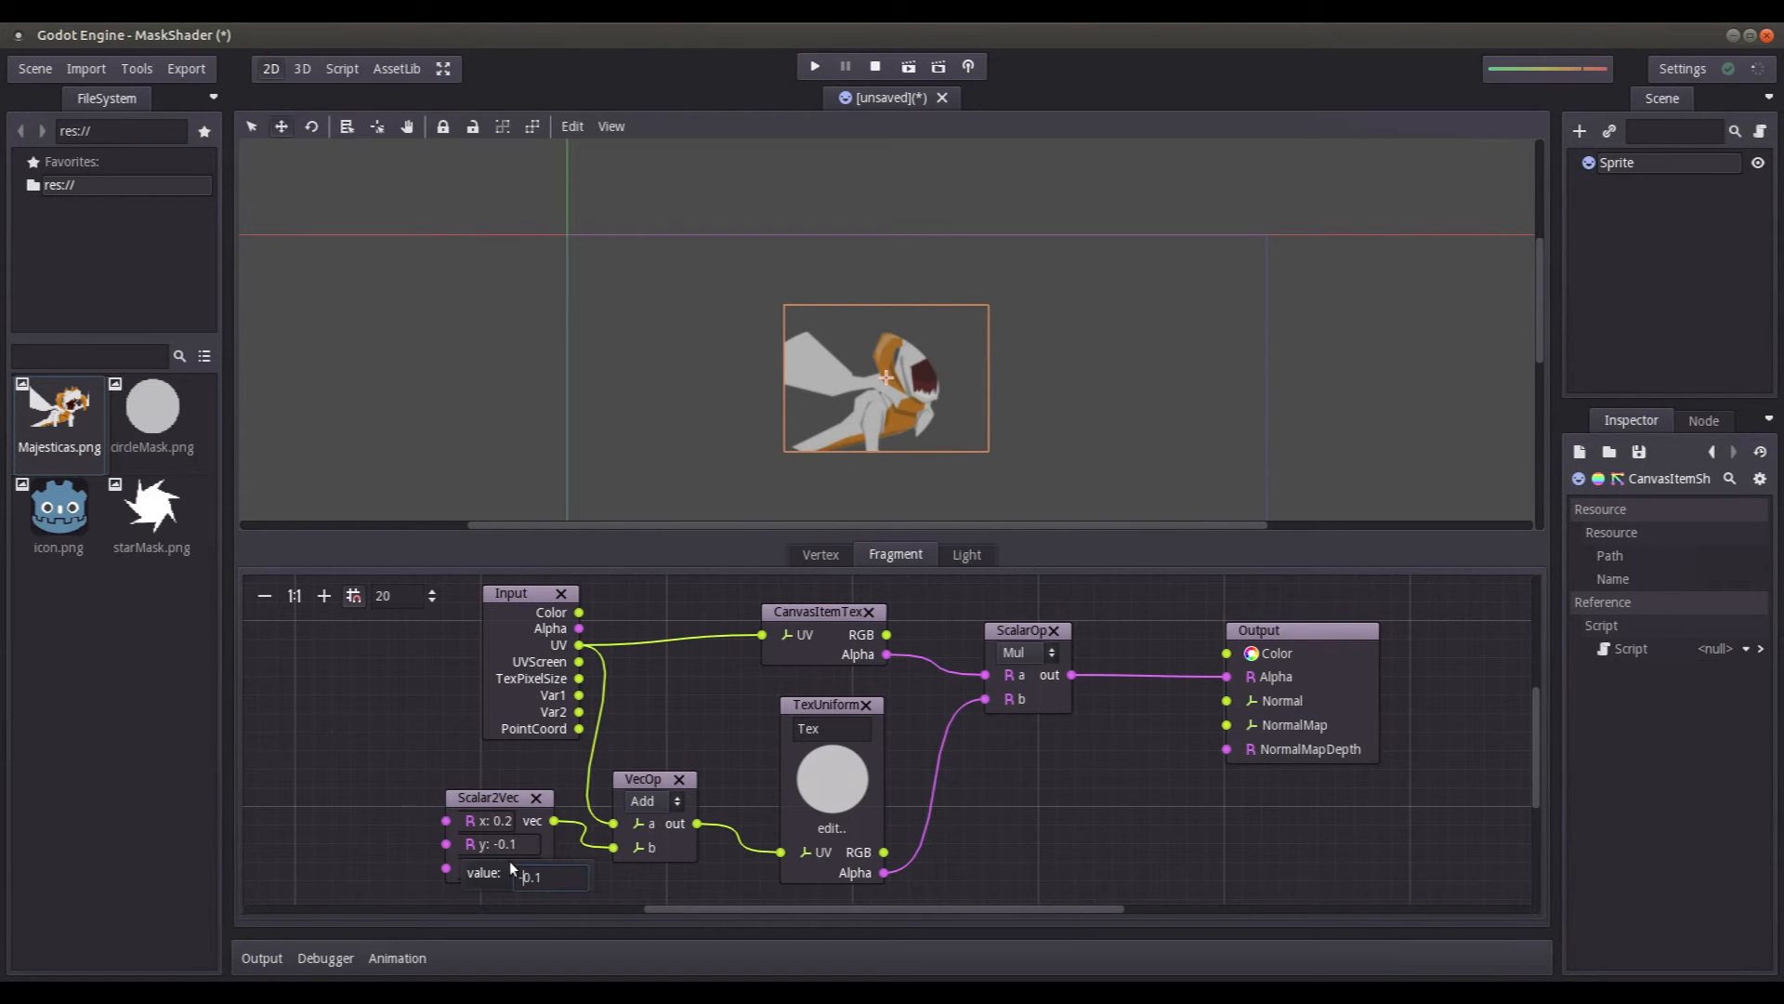
click(508, 799)
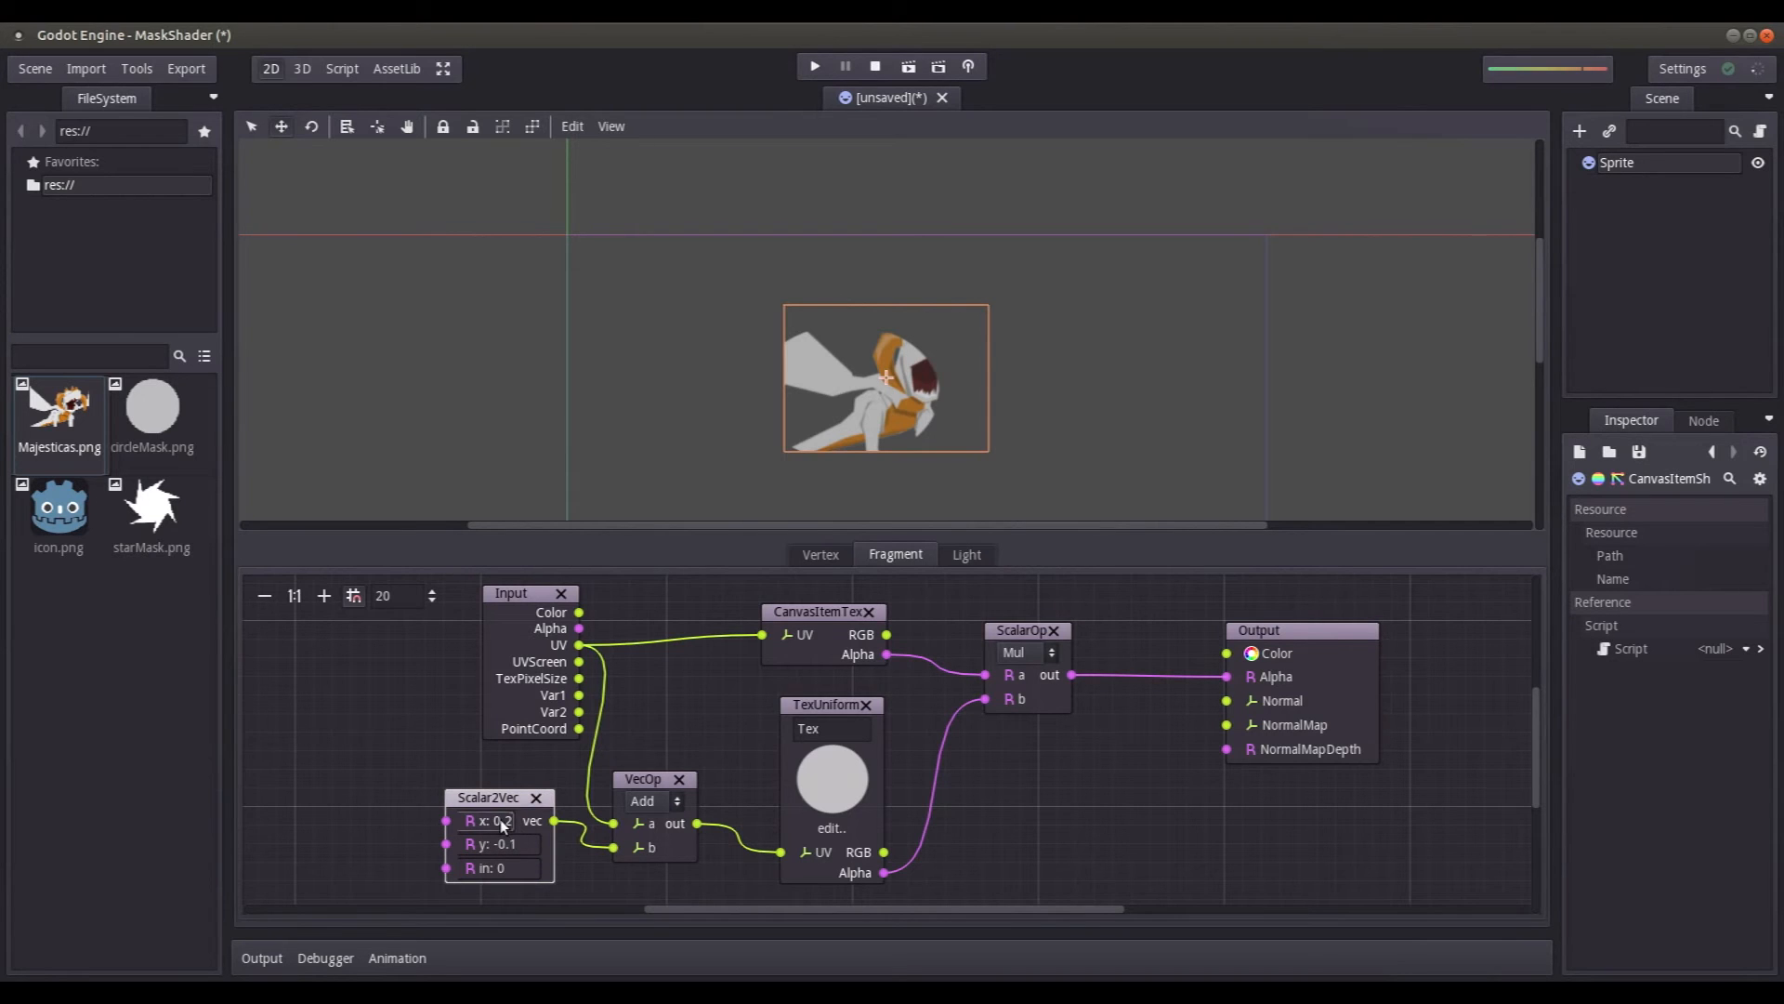
Step: Reset both x and y of the Scalars -> Vector node to 0
click(502, 824)
text(0)
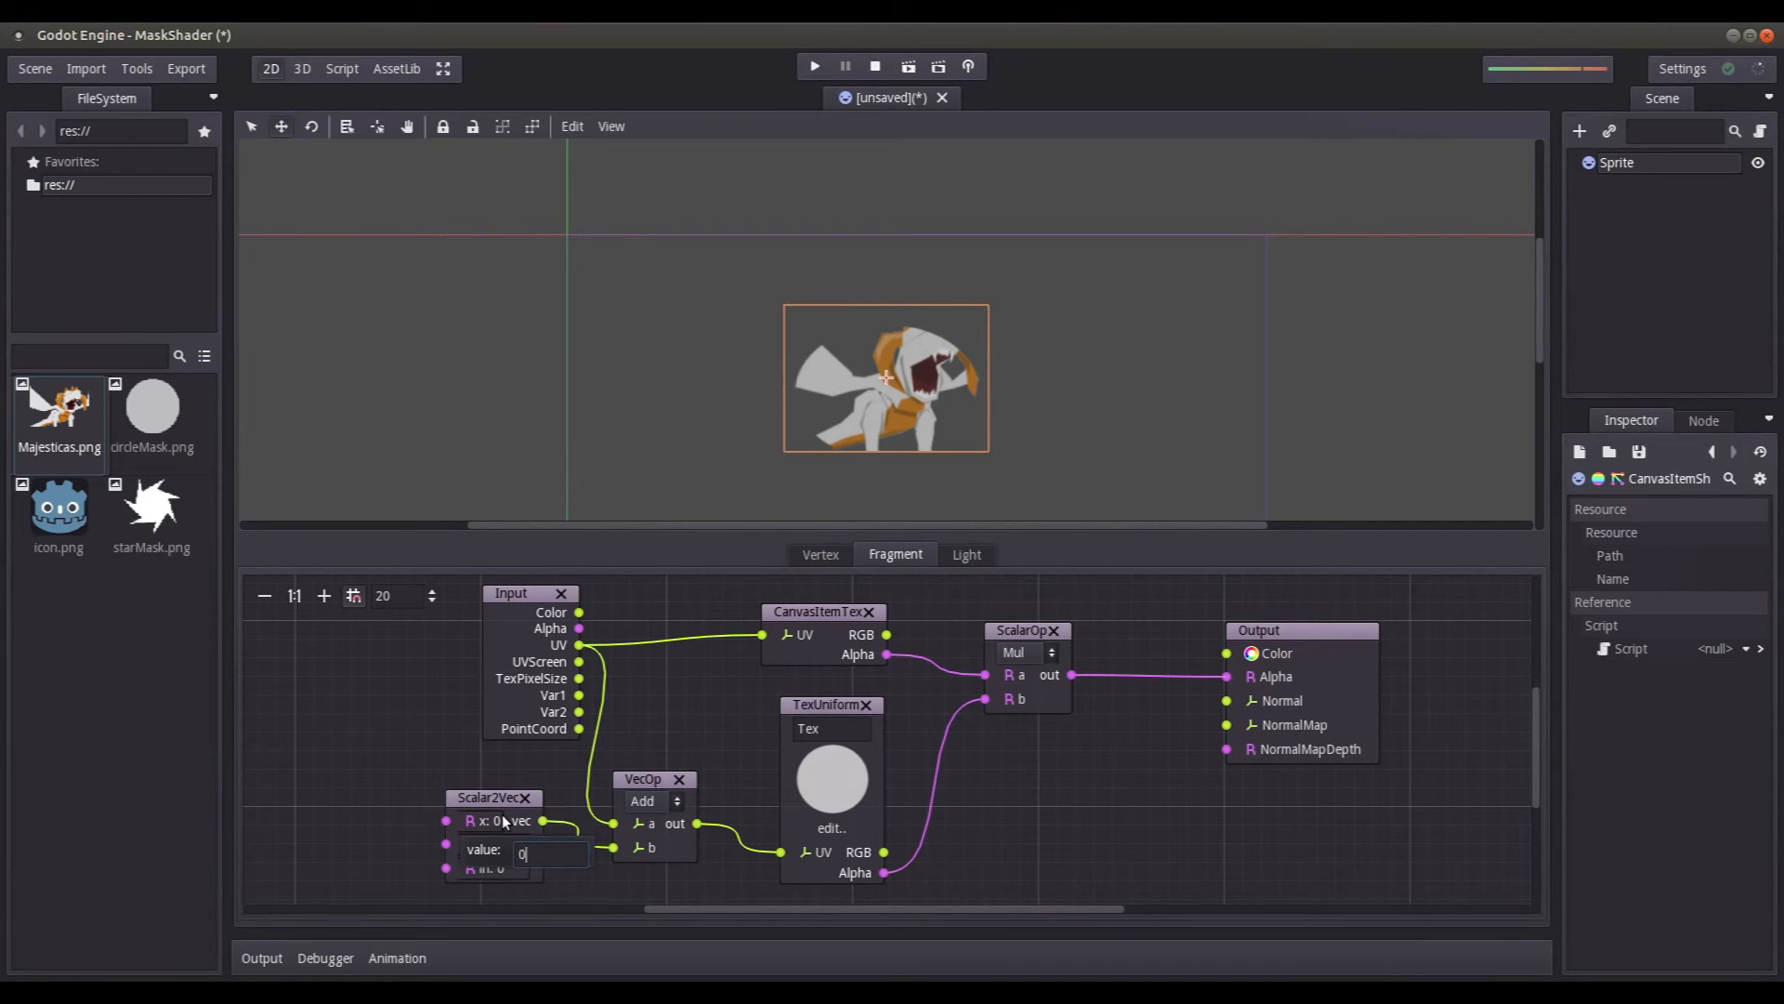
click(480, 805)
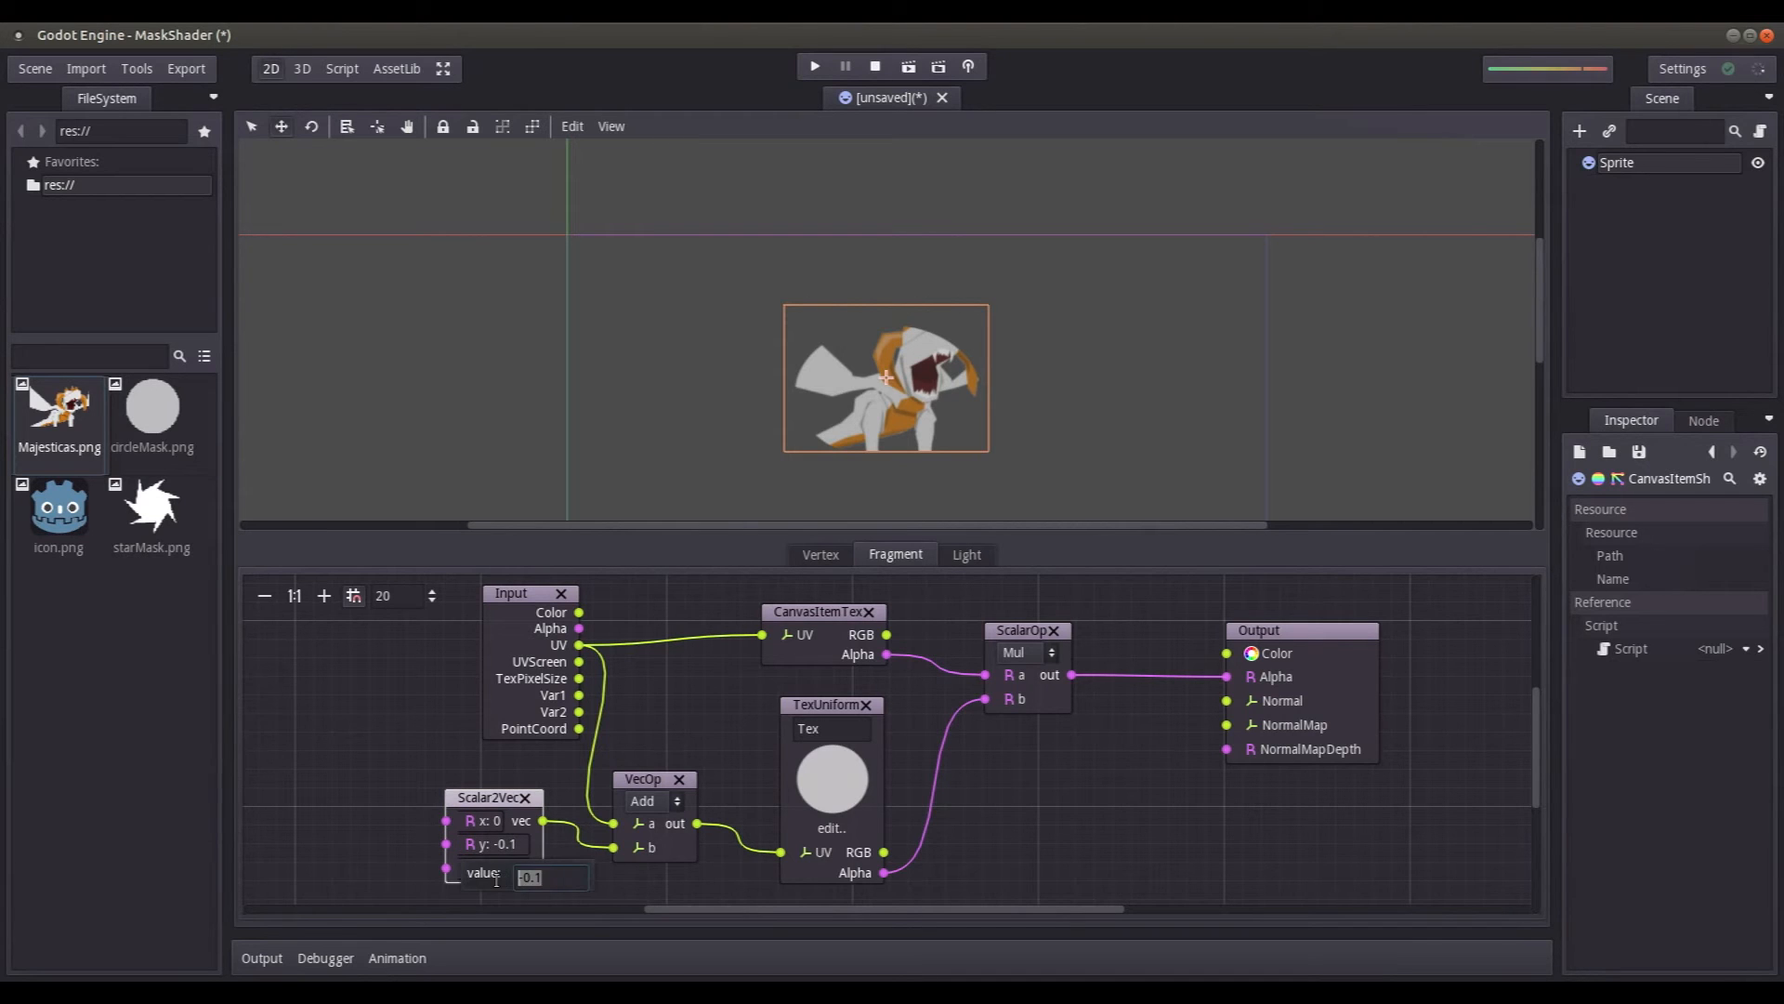
text(0)
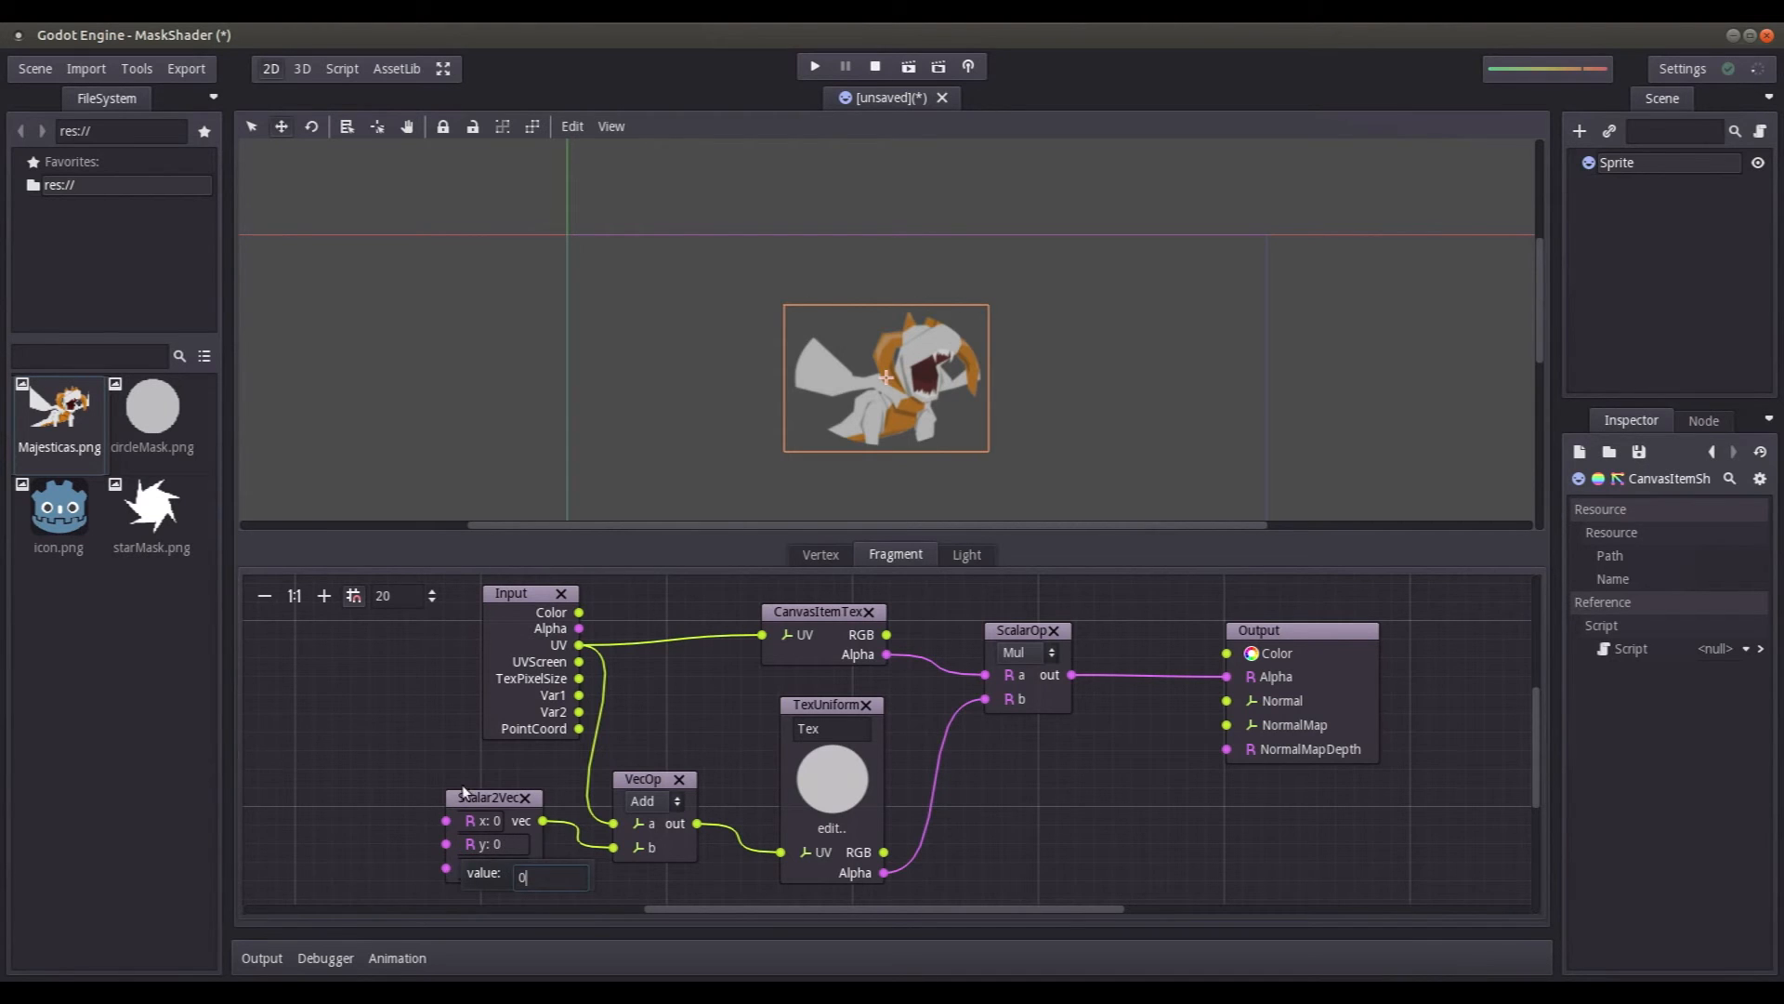
click(481, 795)
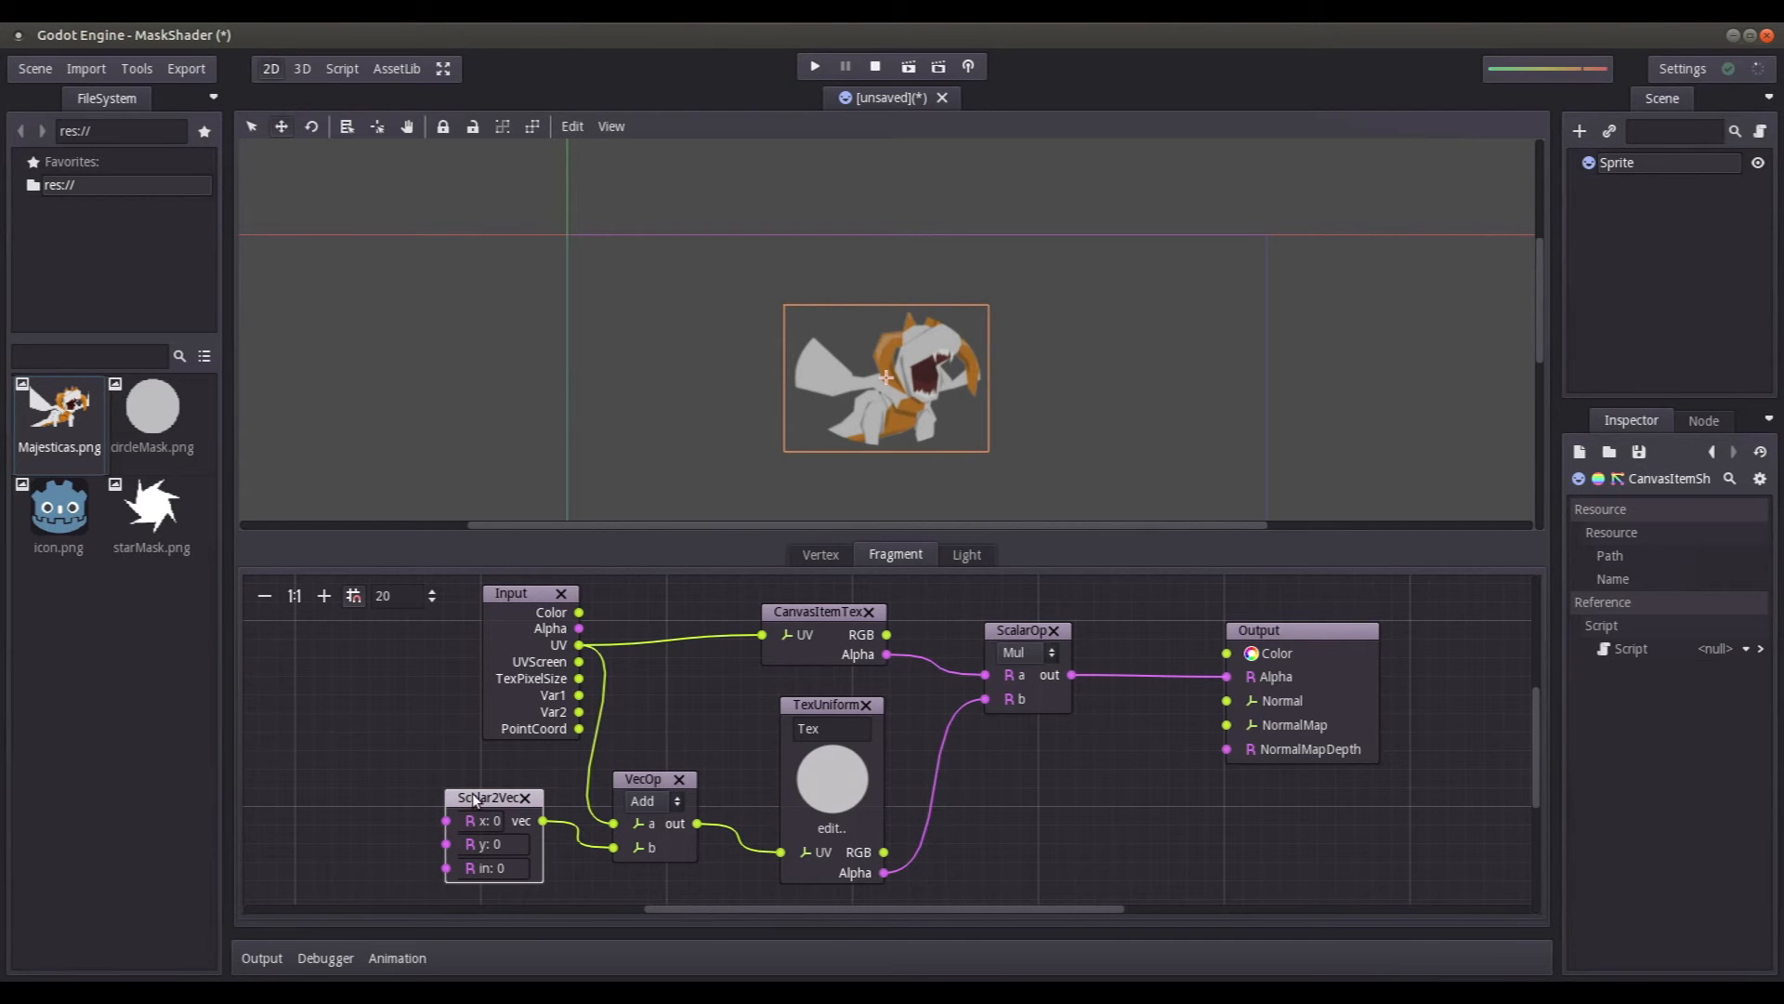
Step: Move the Scalars -> Vector node up level with the vector operator and shift the Input node slightly left
drag(493, 796, 495, 777)
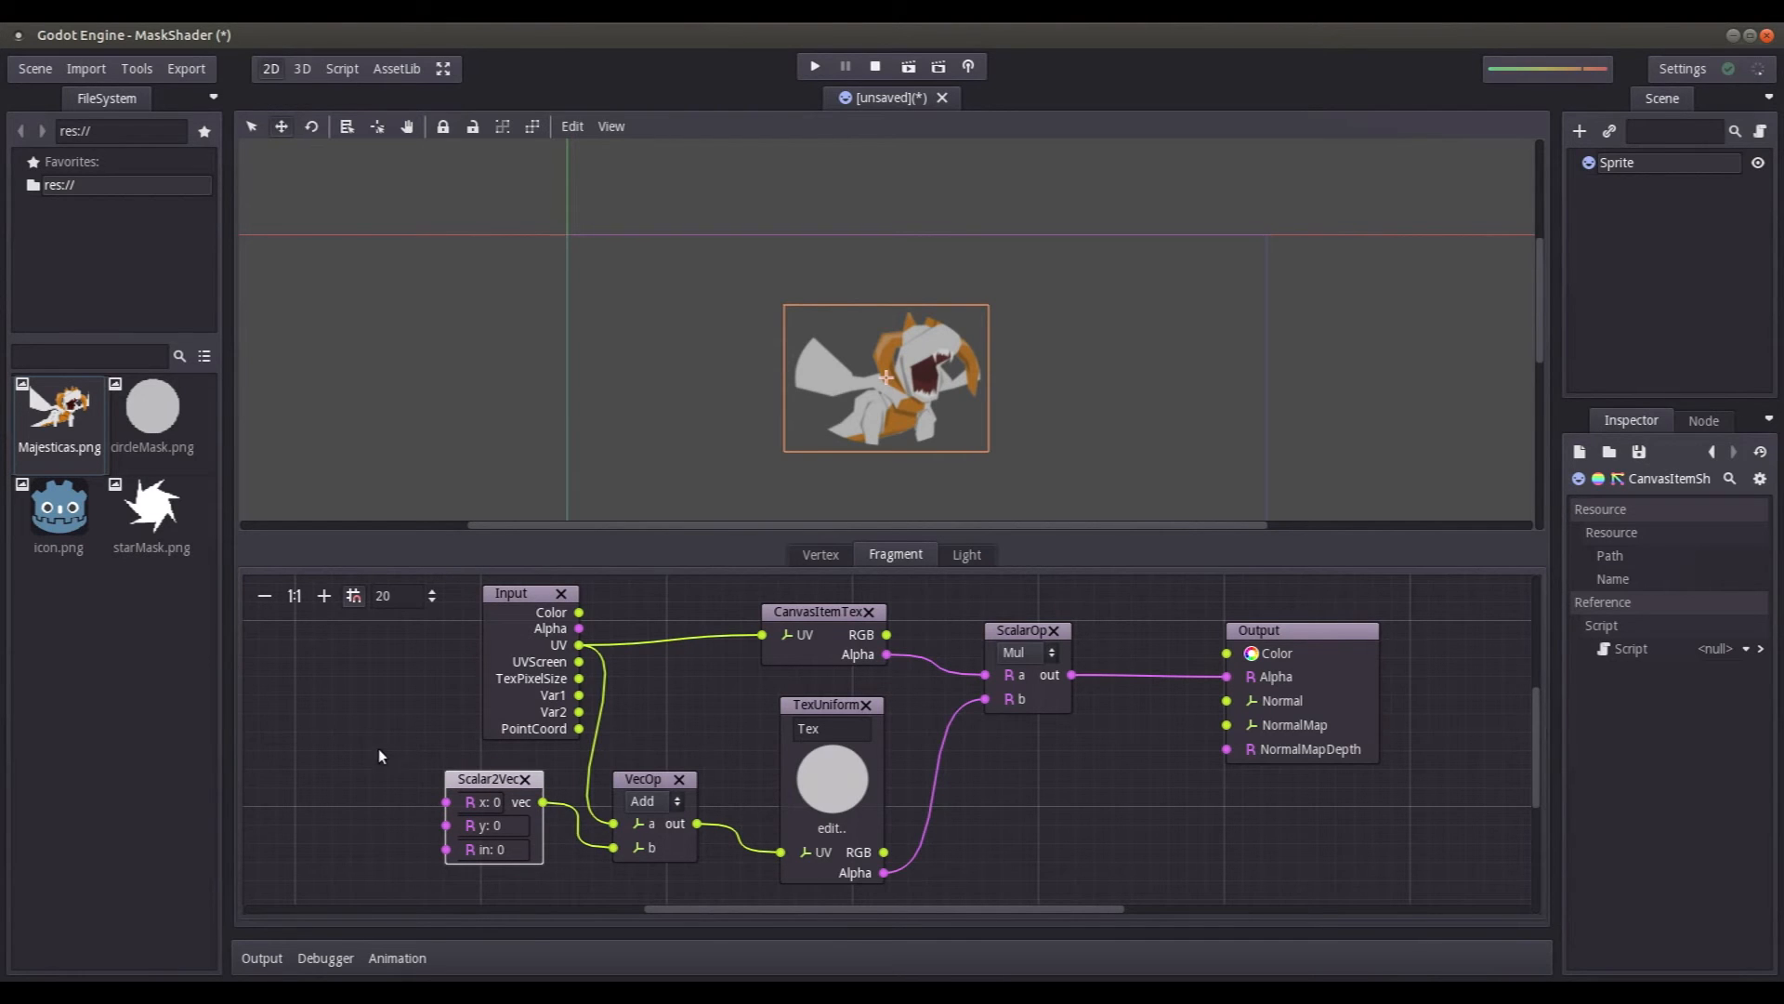
drag(549, 594, 528, 593)
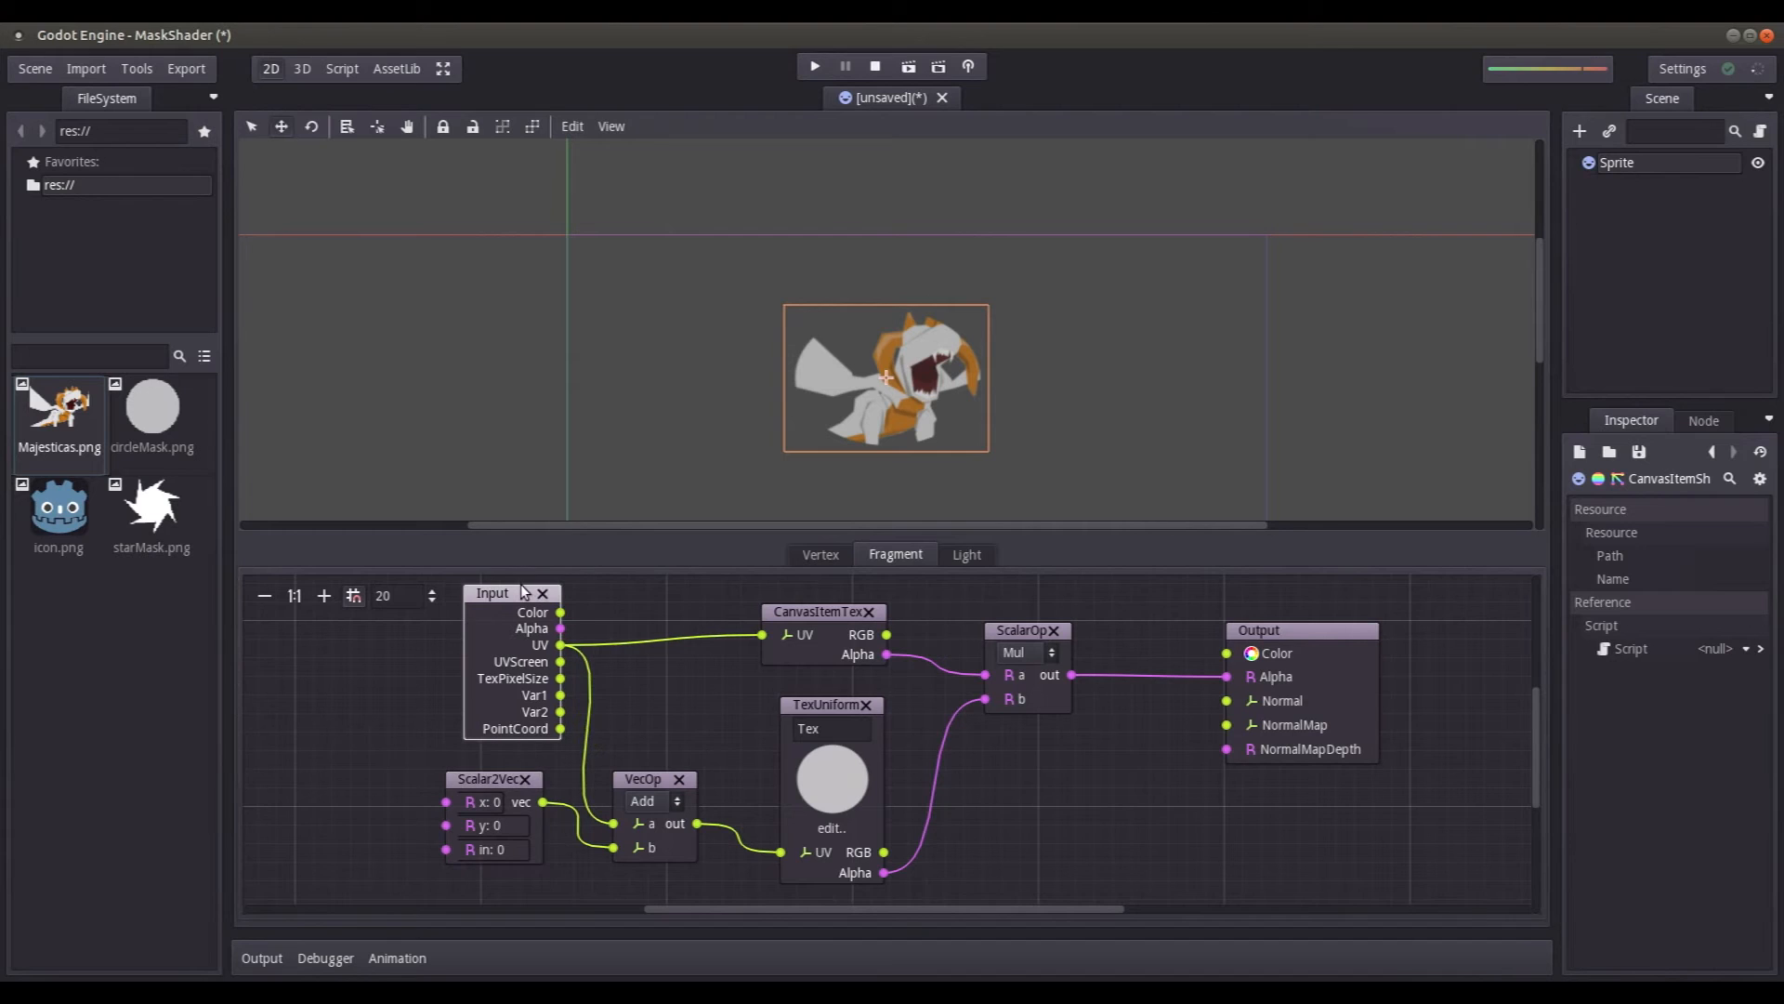
click(492, 787)
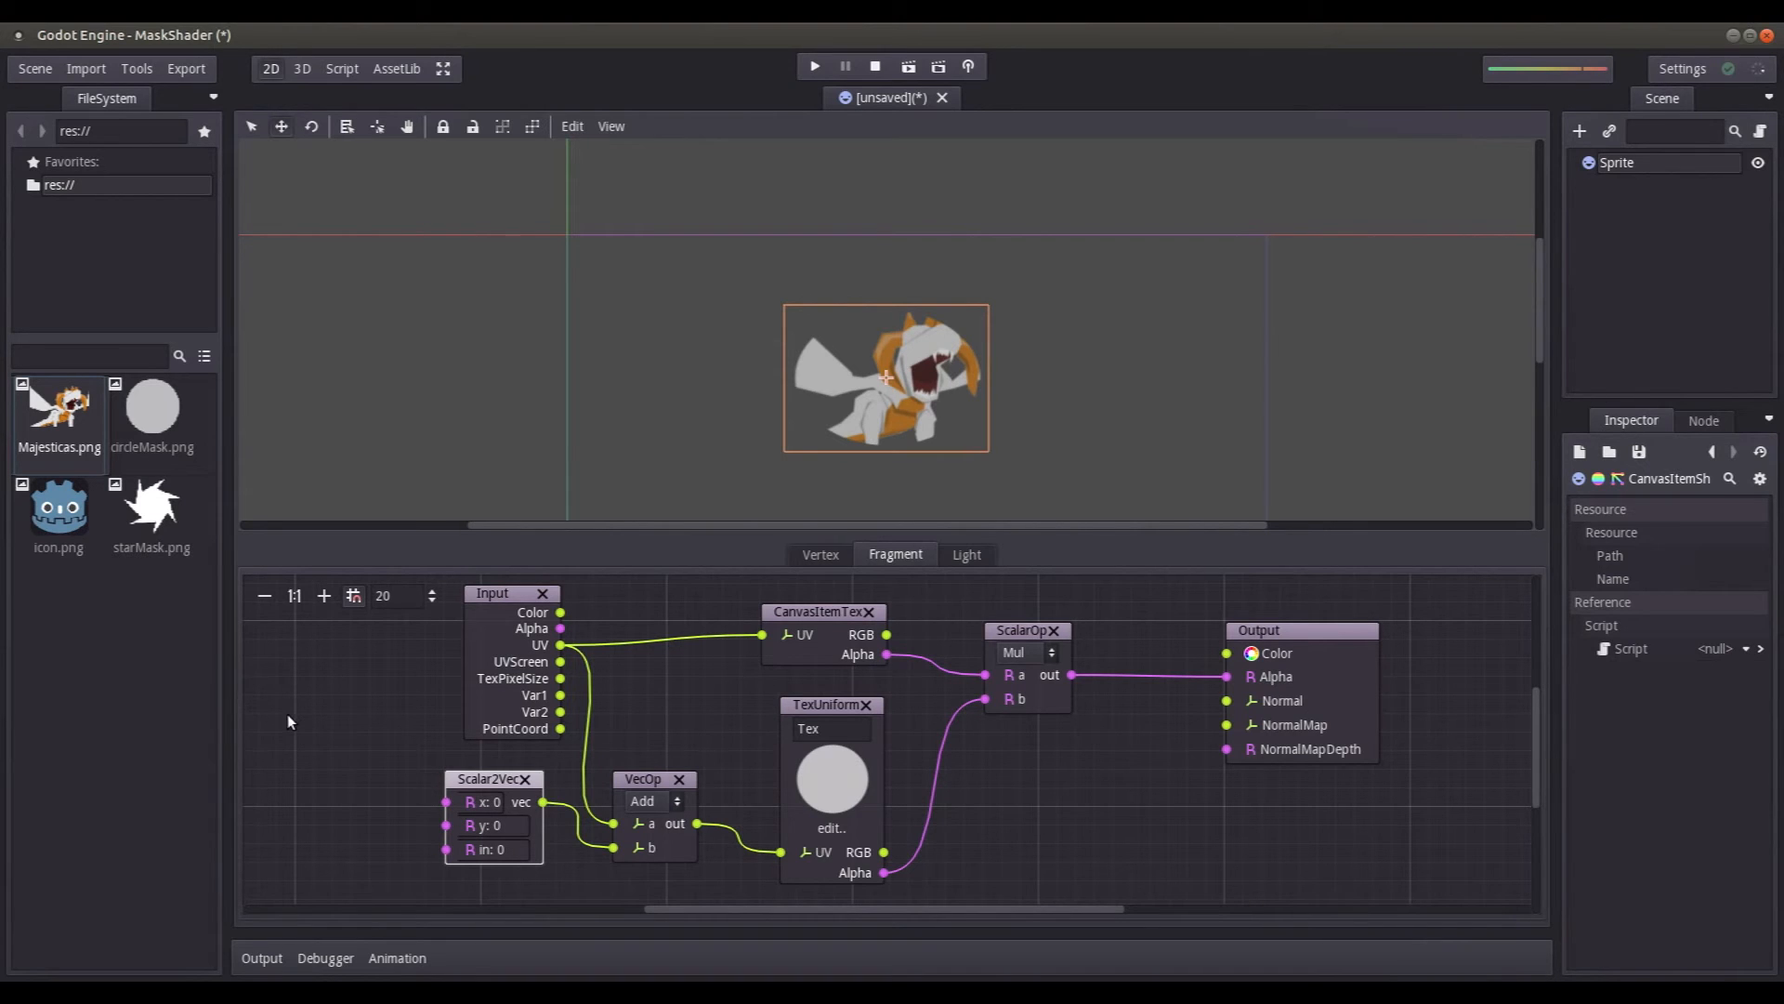
Step: Add a Scalar Uniform node named X beside the Scalars -> Vector node and connect it to that node's x
right_click(319, 717)
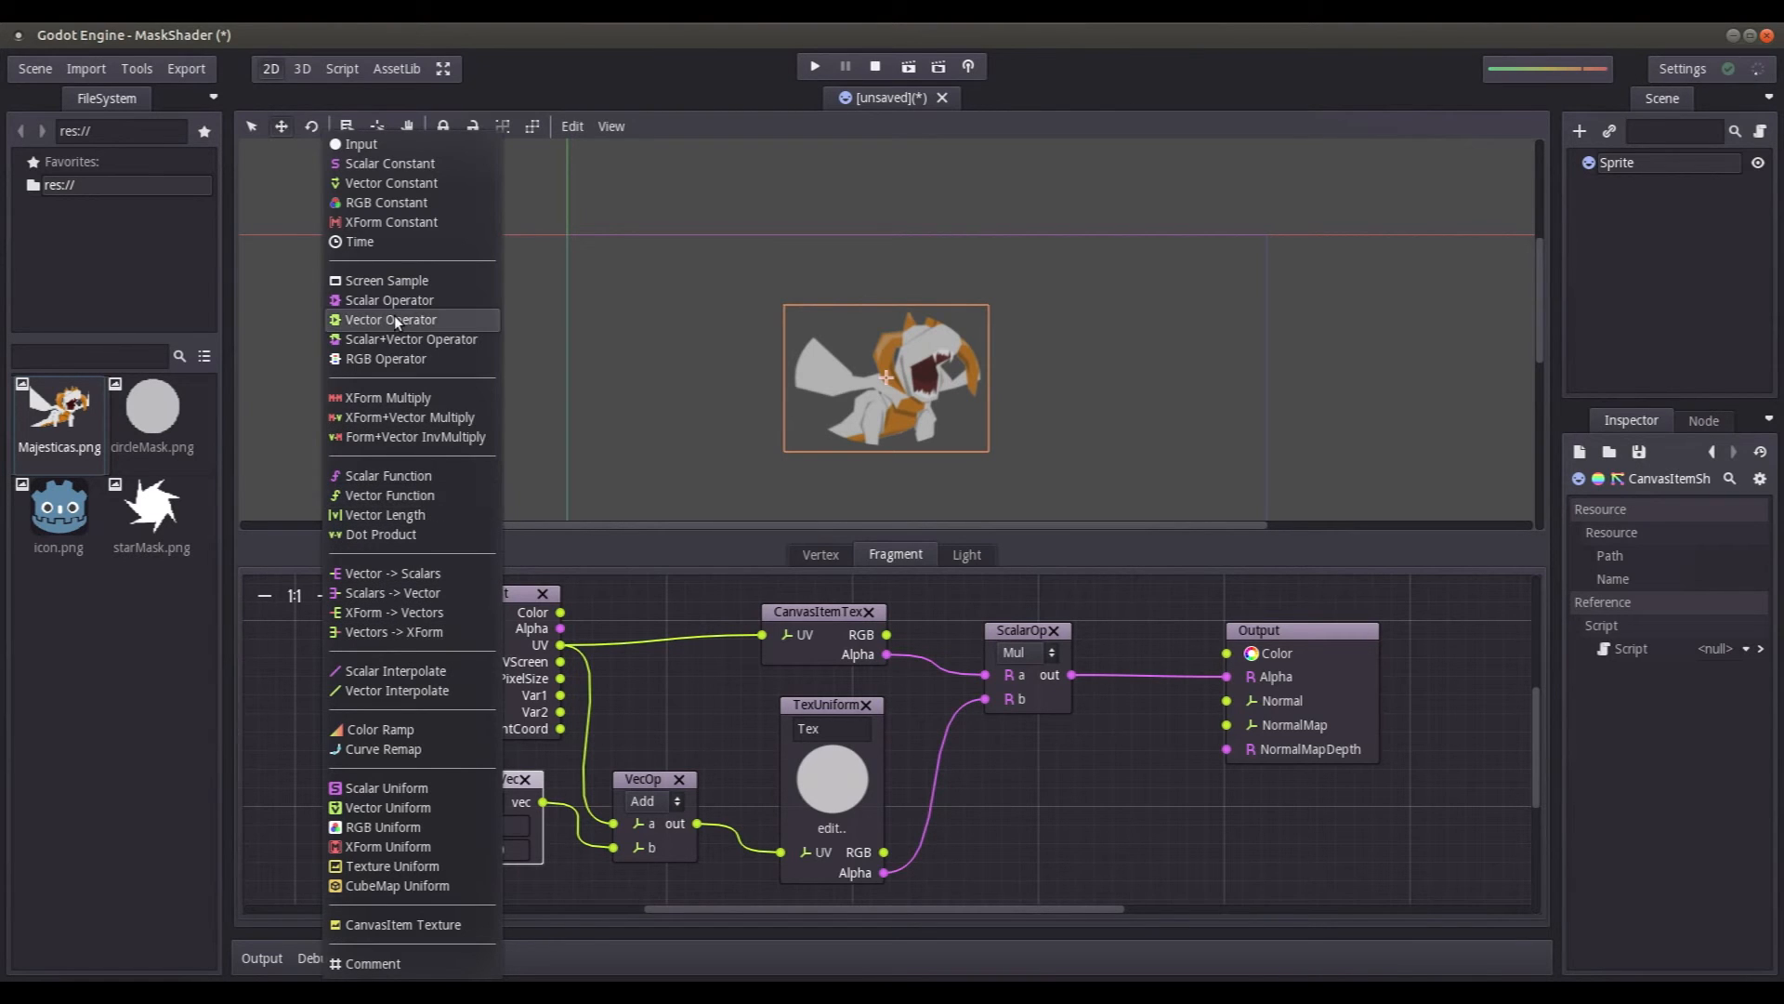
click(406, 785)
drag(366, 764, 318, 723)
double_click(339, 743)
text(X)
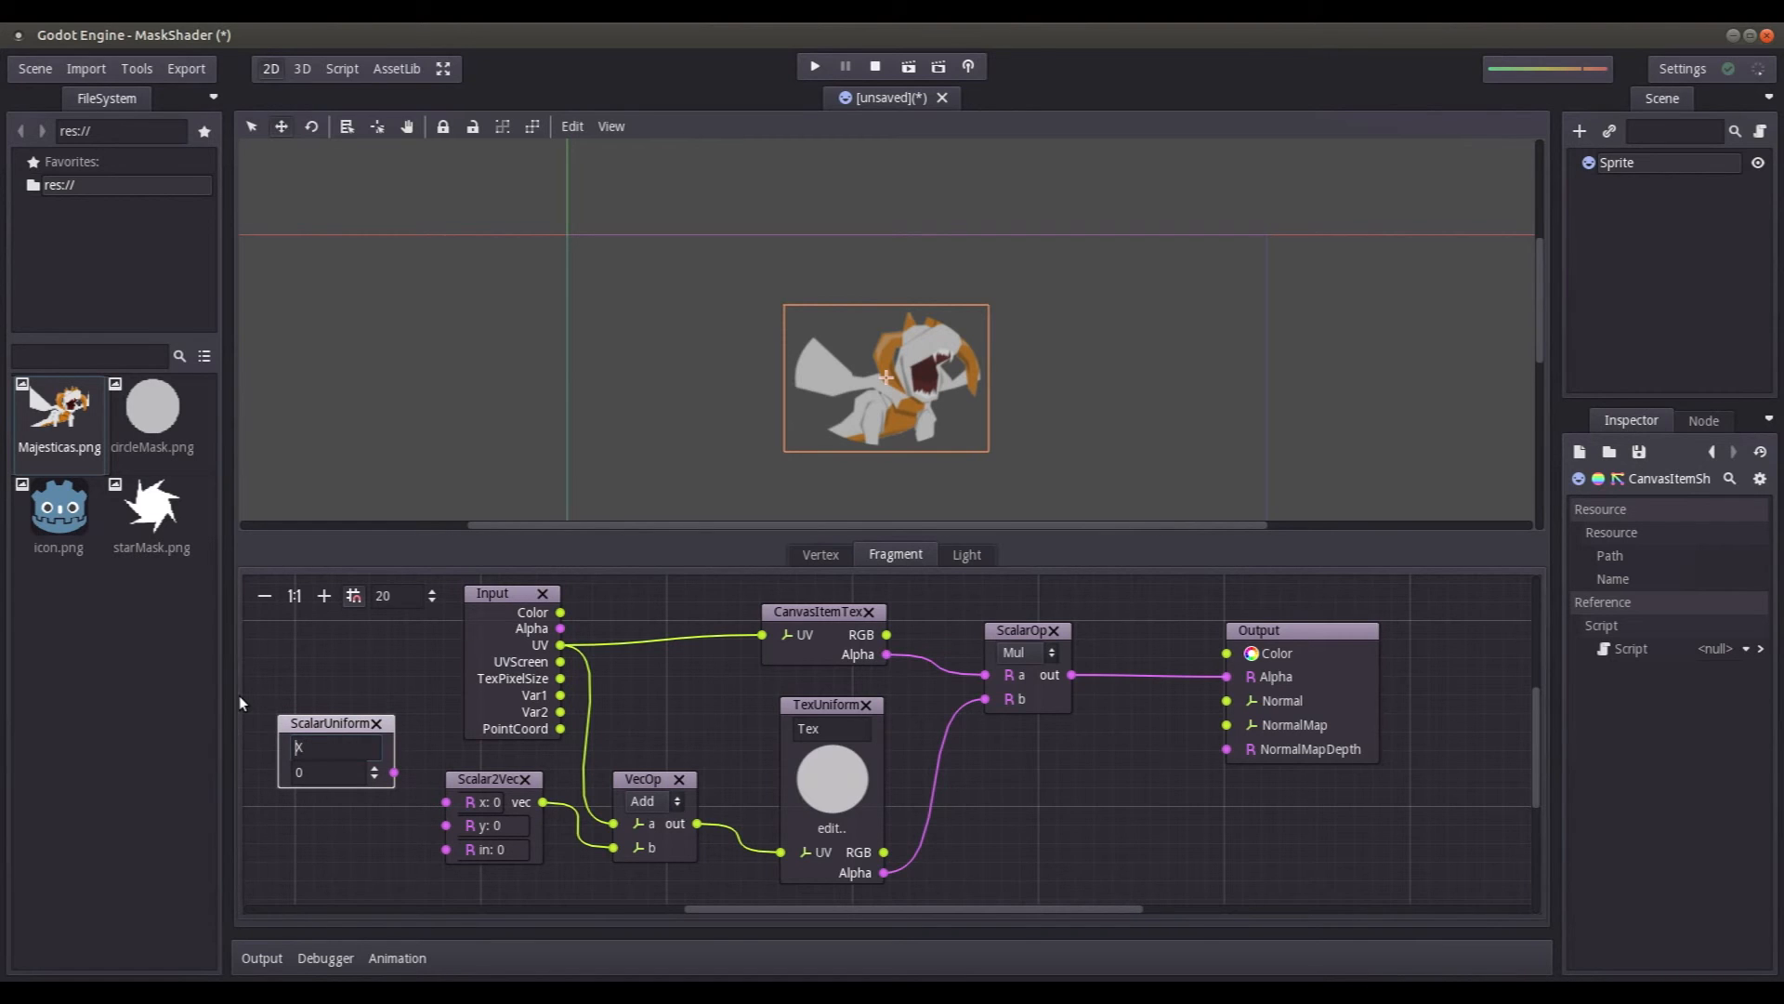
drag(447, 801, 394, 772)
Step: Step the X uniform's value up to 0.009
click(375, 774)
click(374, 777)
click(374, 776)
click(375, 776)
click(376, 771)
click(375, 771)
click(376, 771)
click(375, 771)
click(375, 772)
click(375, 771)
click(375, 771)
click(376, 772)
click(375, 772)
click(375, 772)
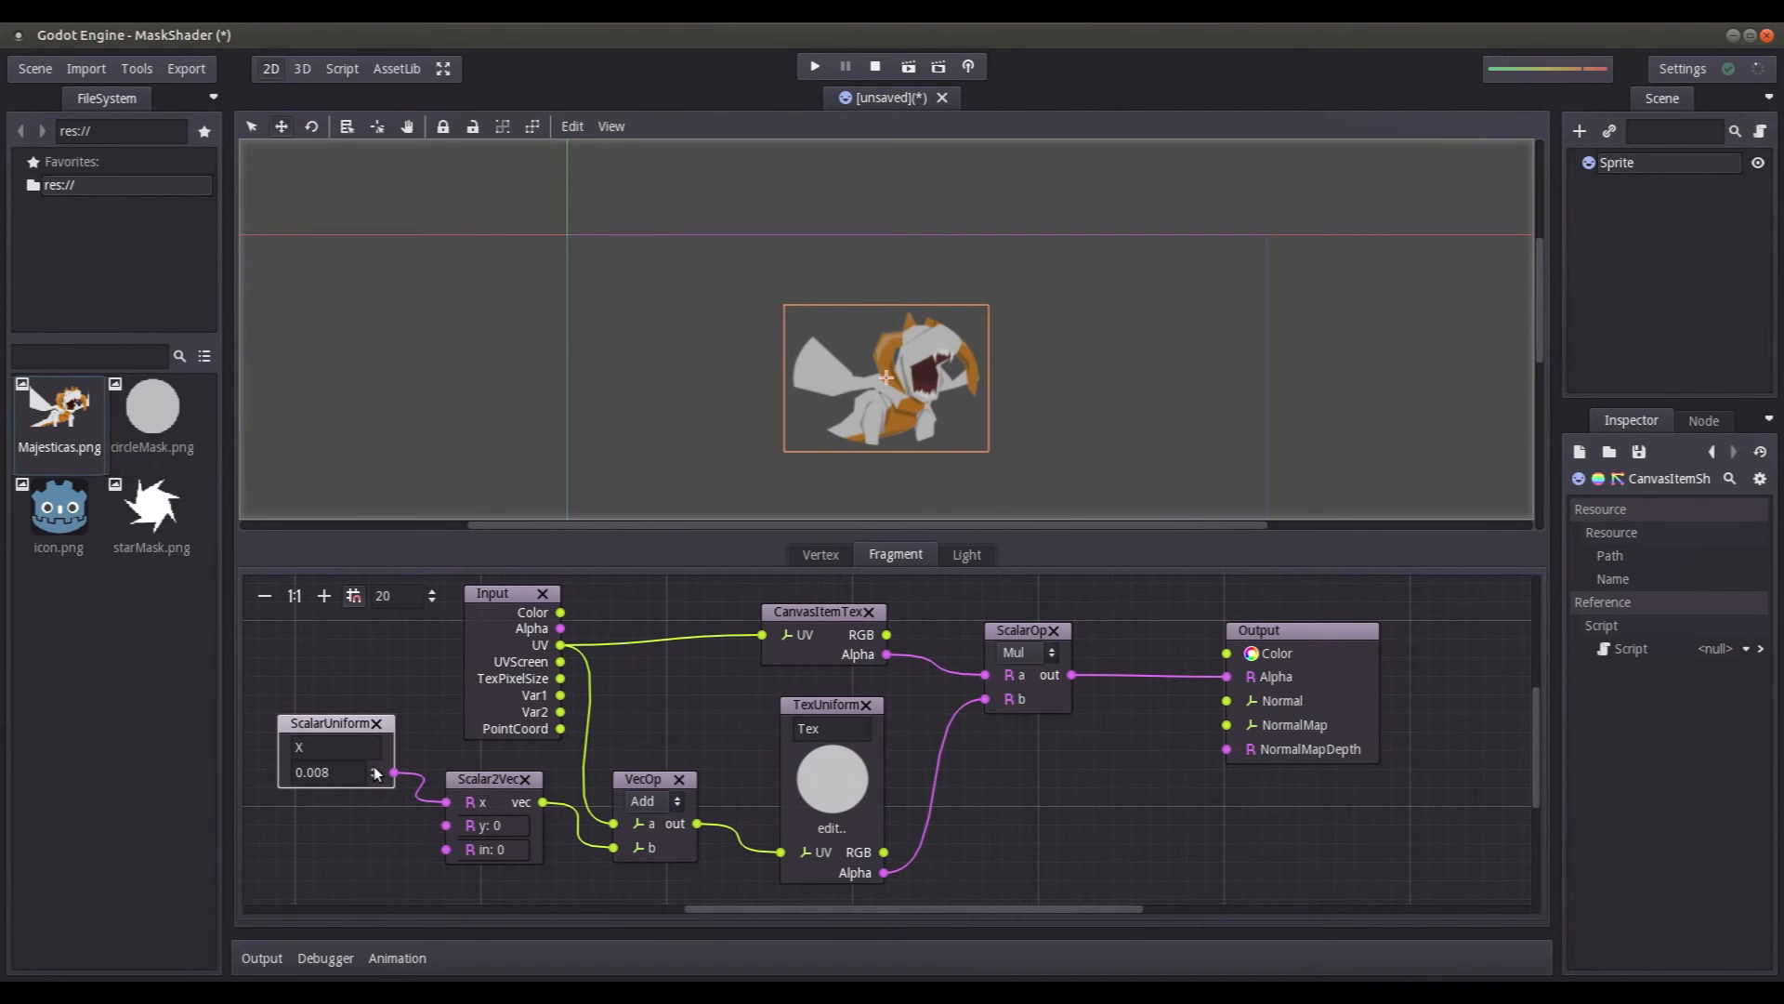
Step: Add a second Scalar Uniform node named Y below X and connect it to y of the Scalars -> Vector node
right_click(287, 833)
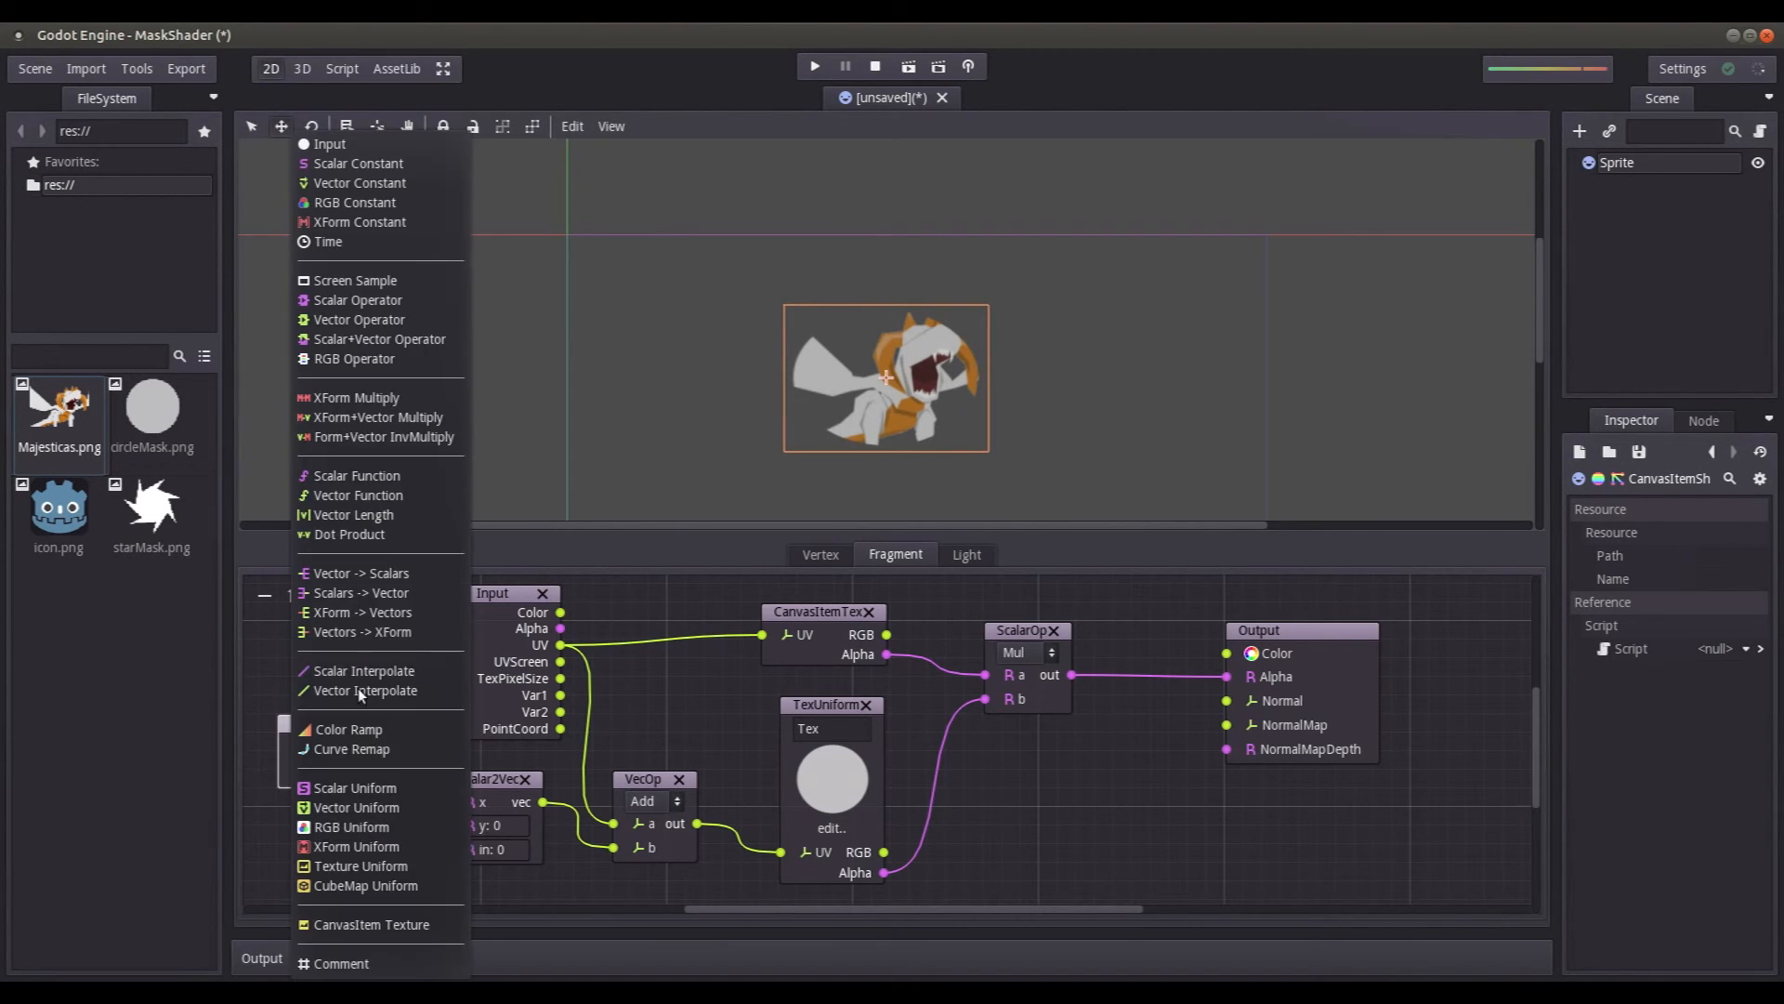
click(350, 782)
drag(350, 875, 316, 825)
double_click(296, 858)
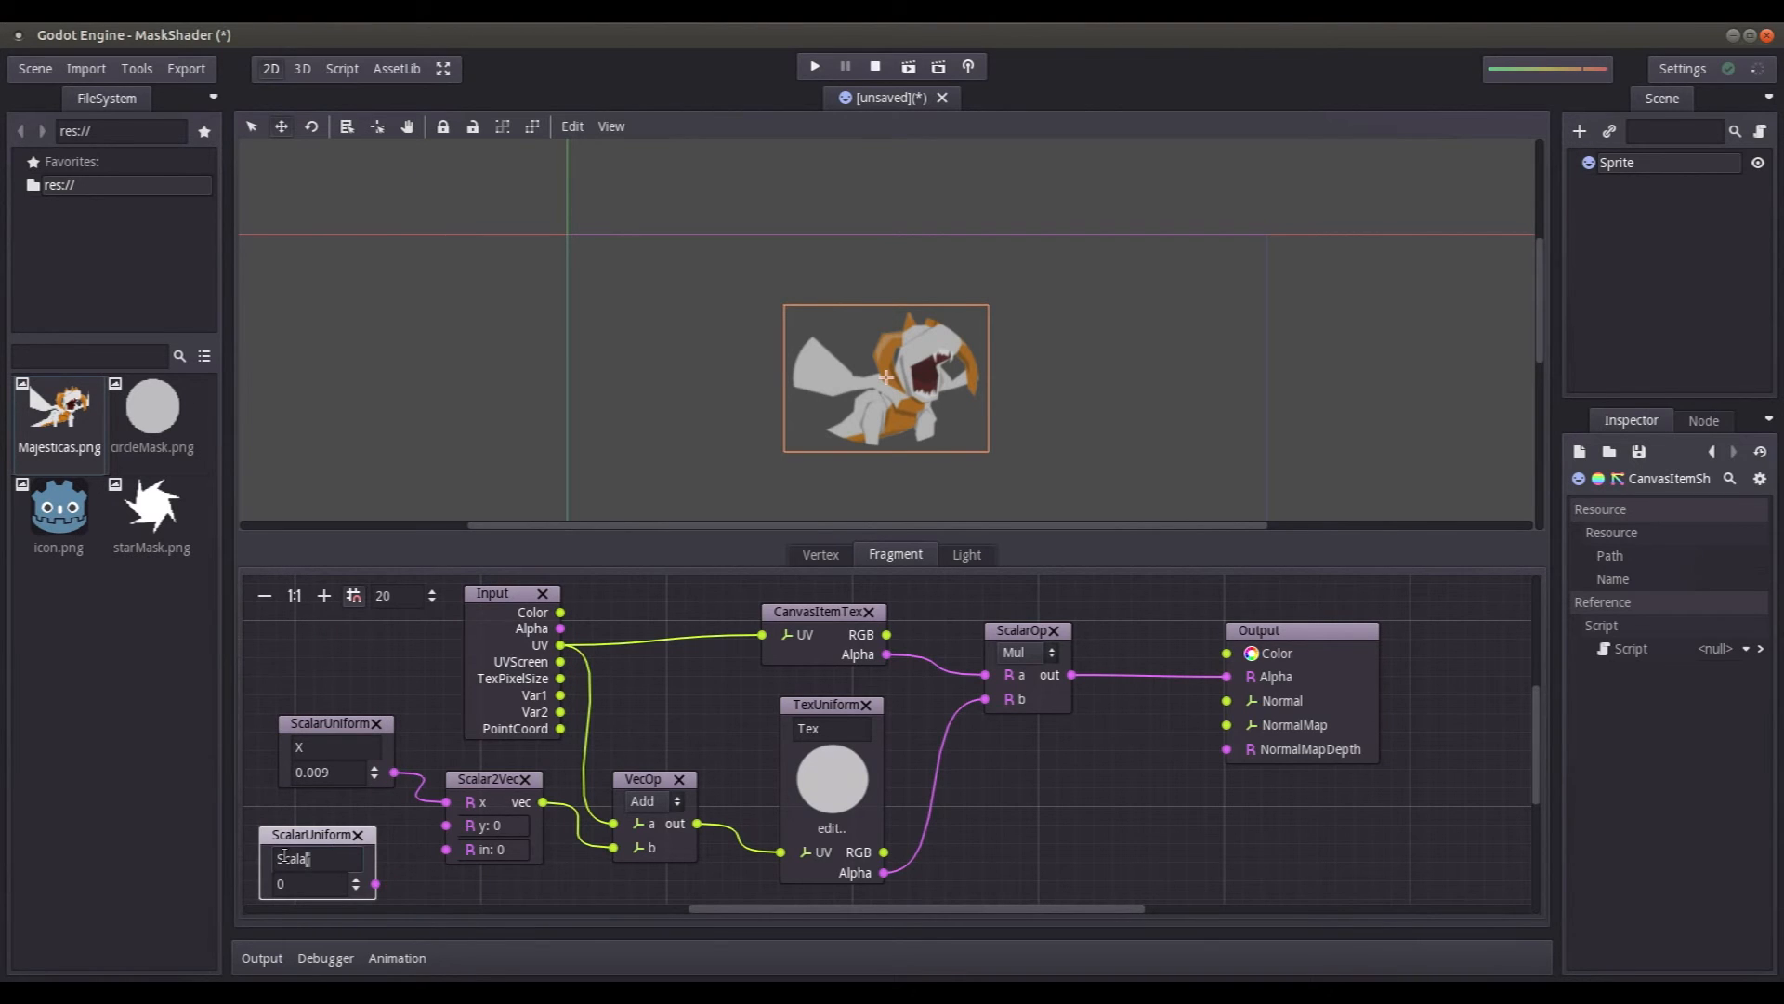
text(y)
drag(376, 884, 447, 825)
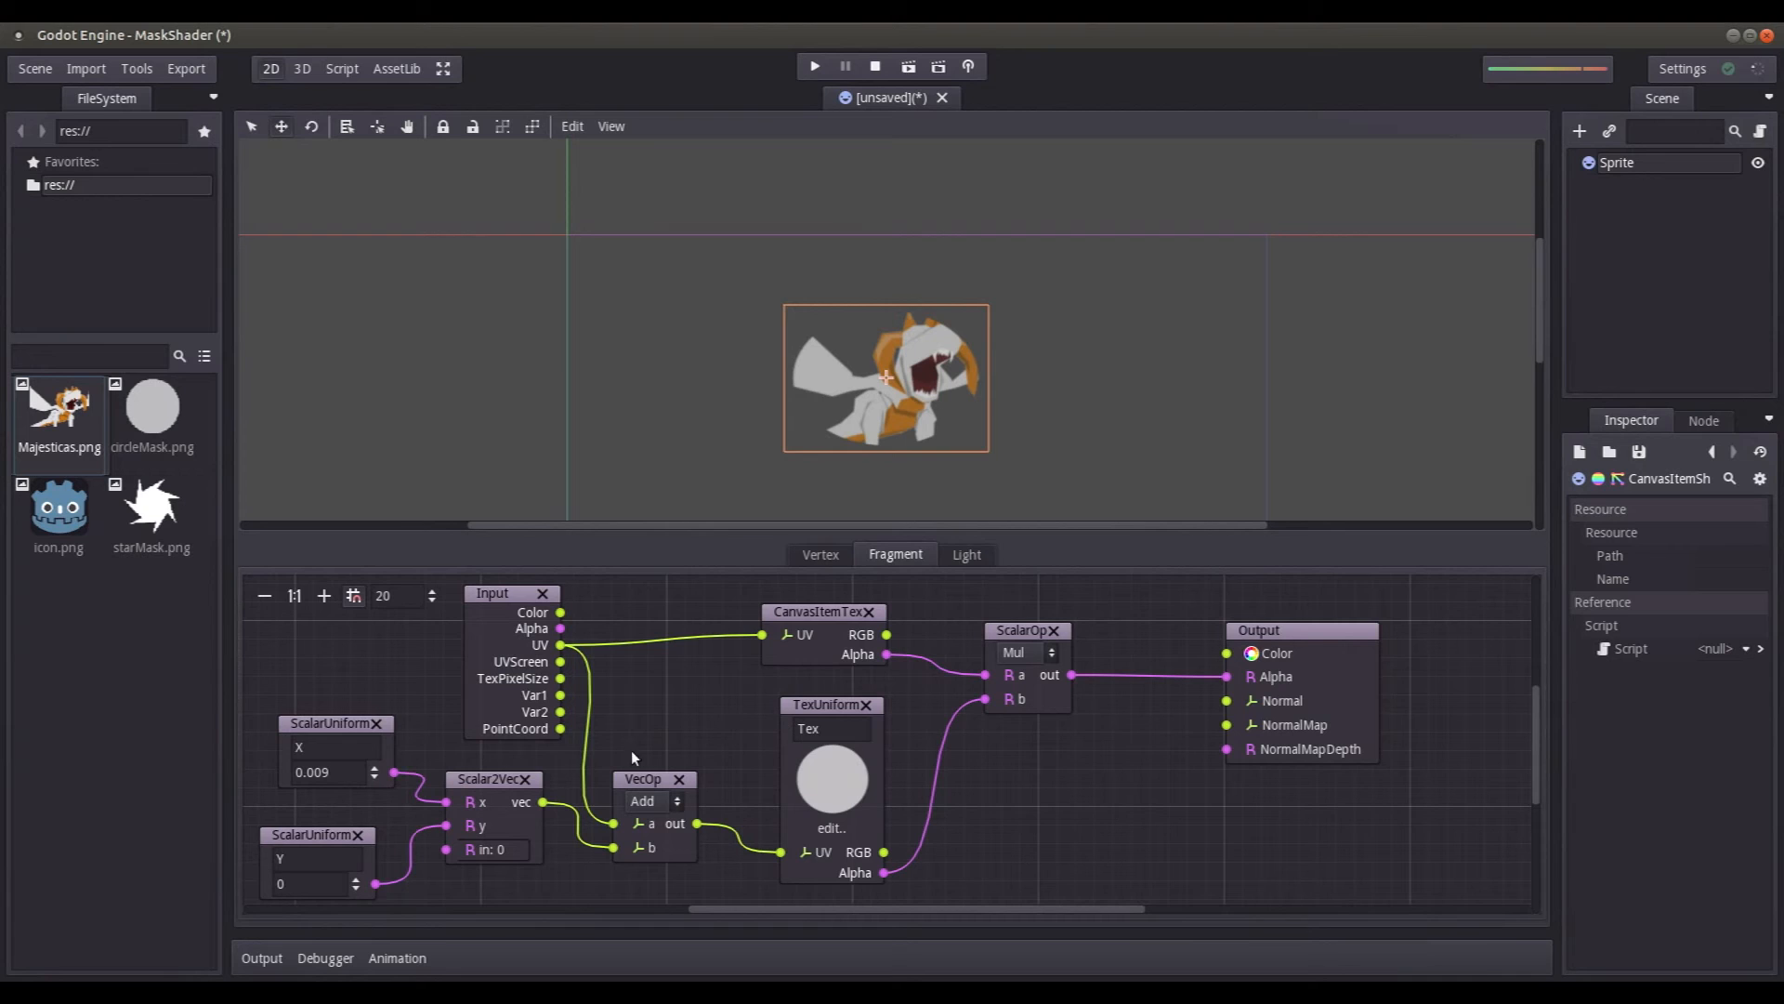
Step: Try a value of 0.1 for the X uniform and set it back to 0
double_click(315, 772)
key(BackSpace)
text(1)
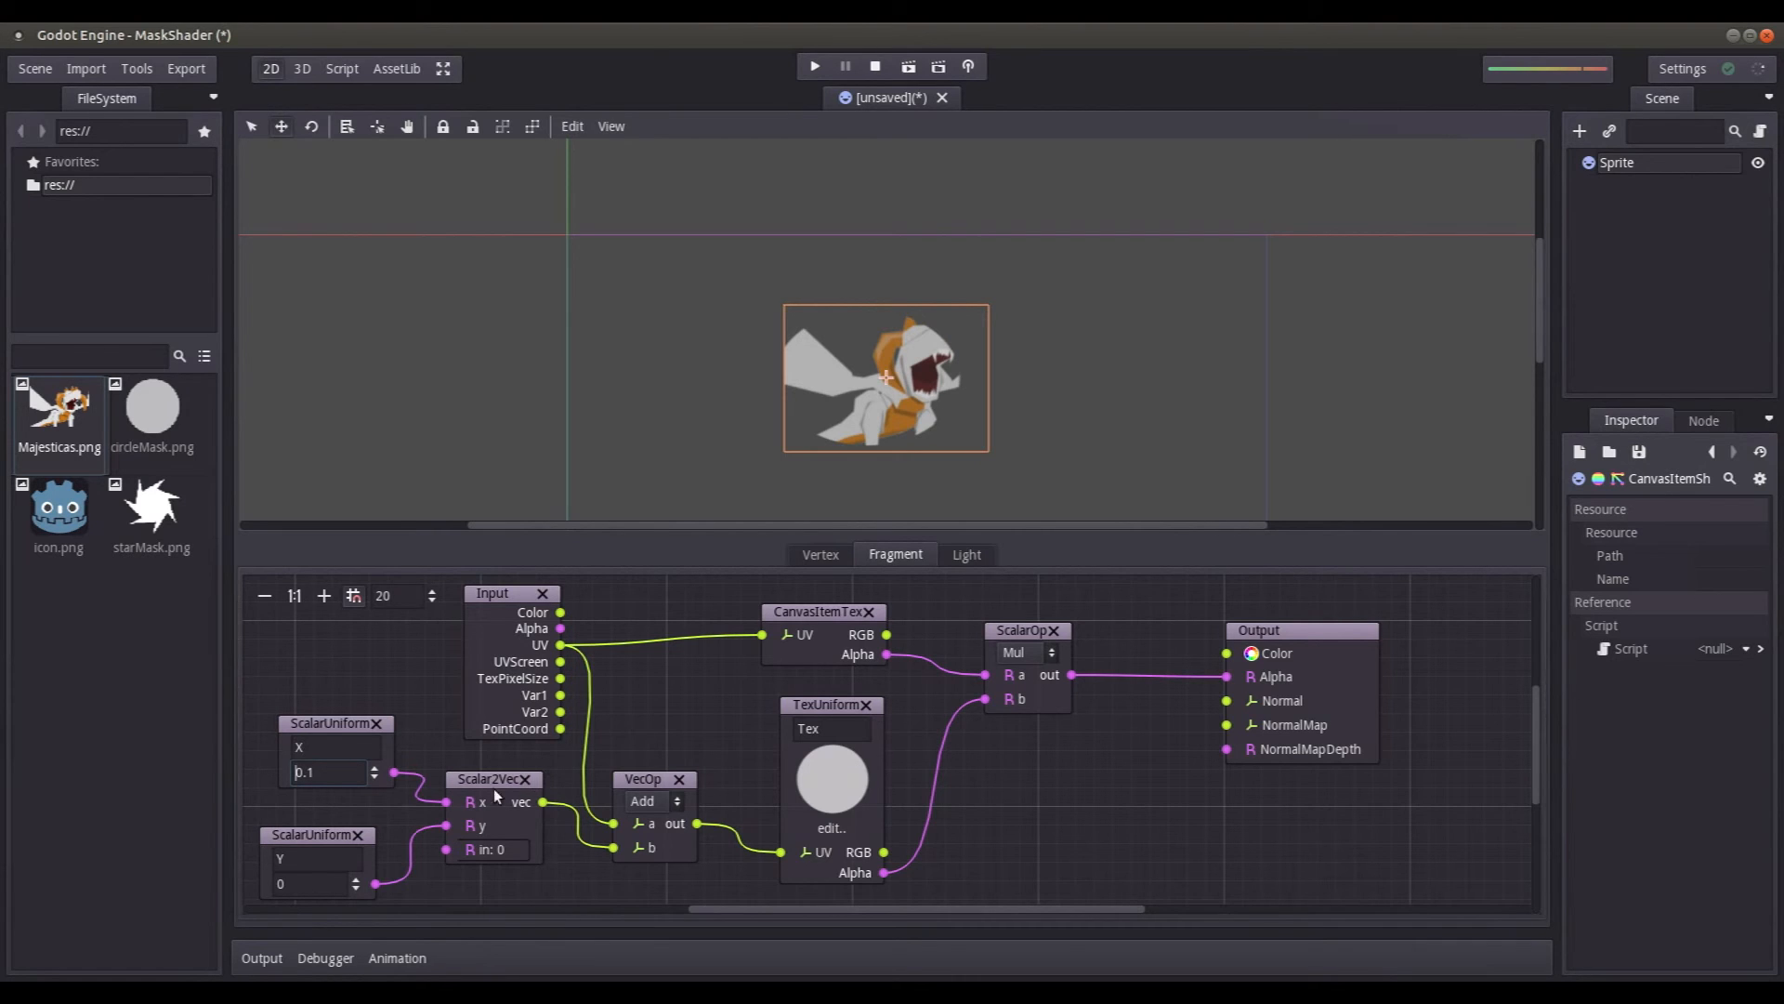
drag(333, 773, 288, 780)
key(Return)
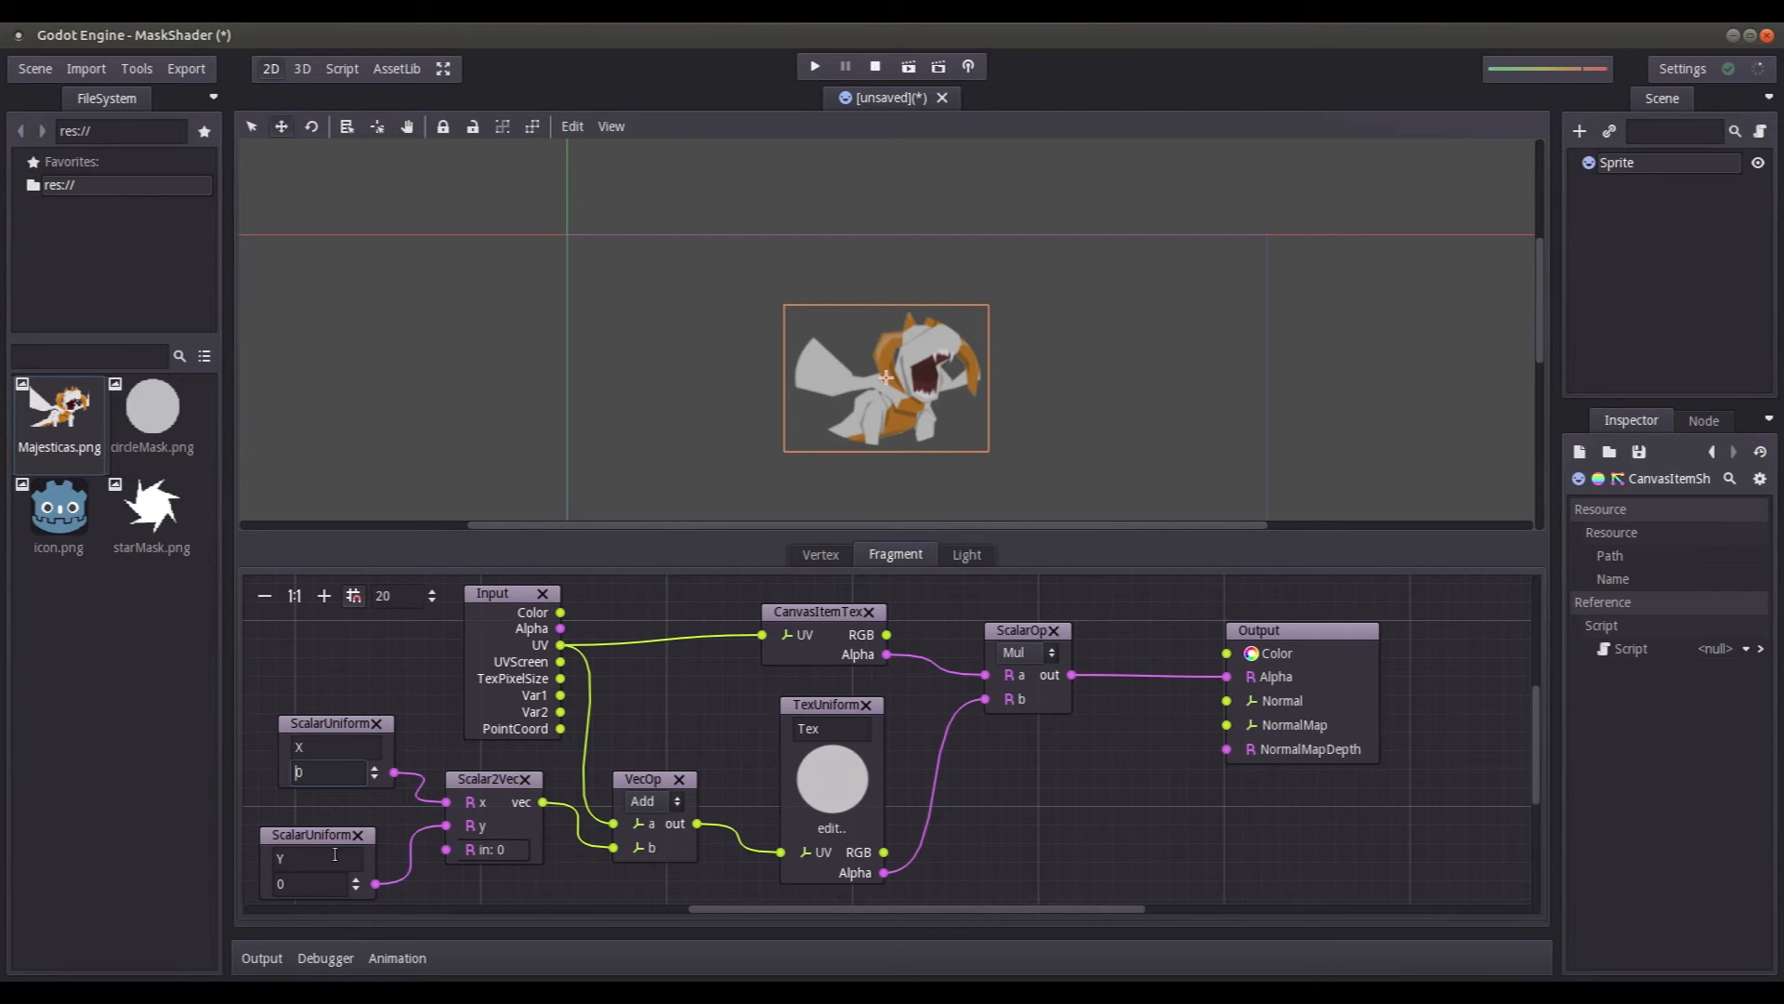
Step: Align the Y uniform node beneath X, check the sprite's material parameters, and rename the Texture Uniform as Mask
drag(303, 833, 320, 814)
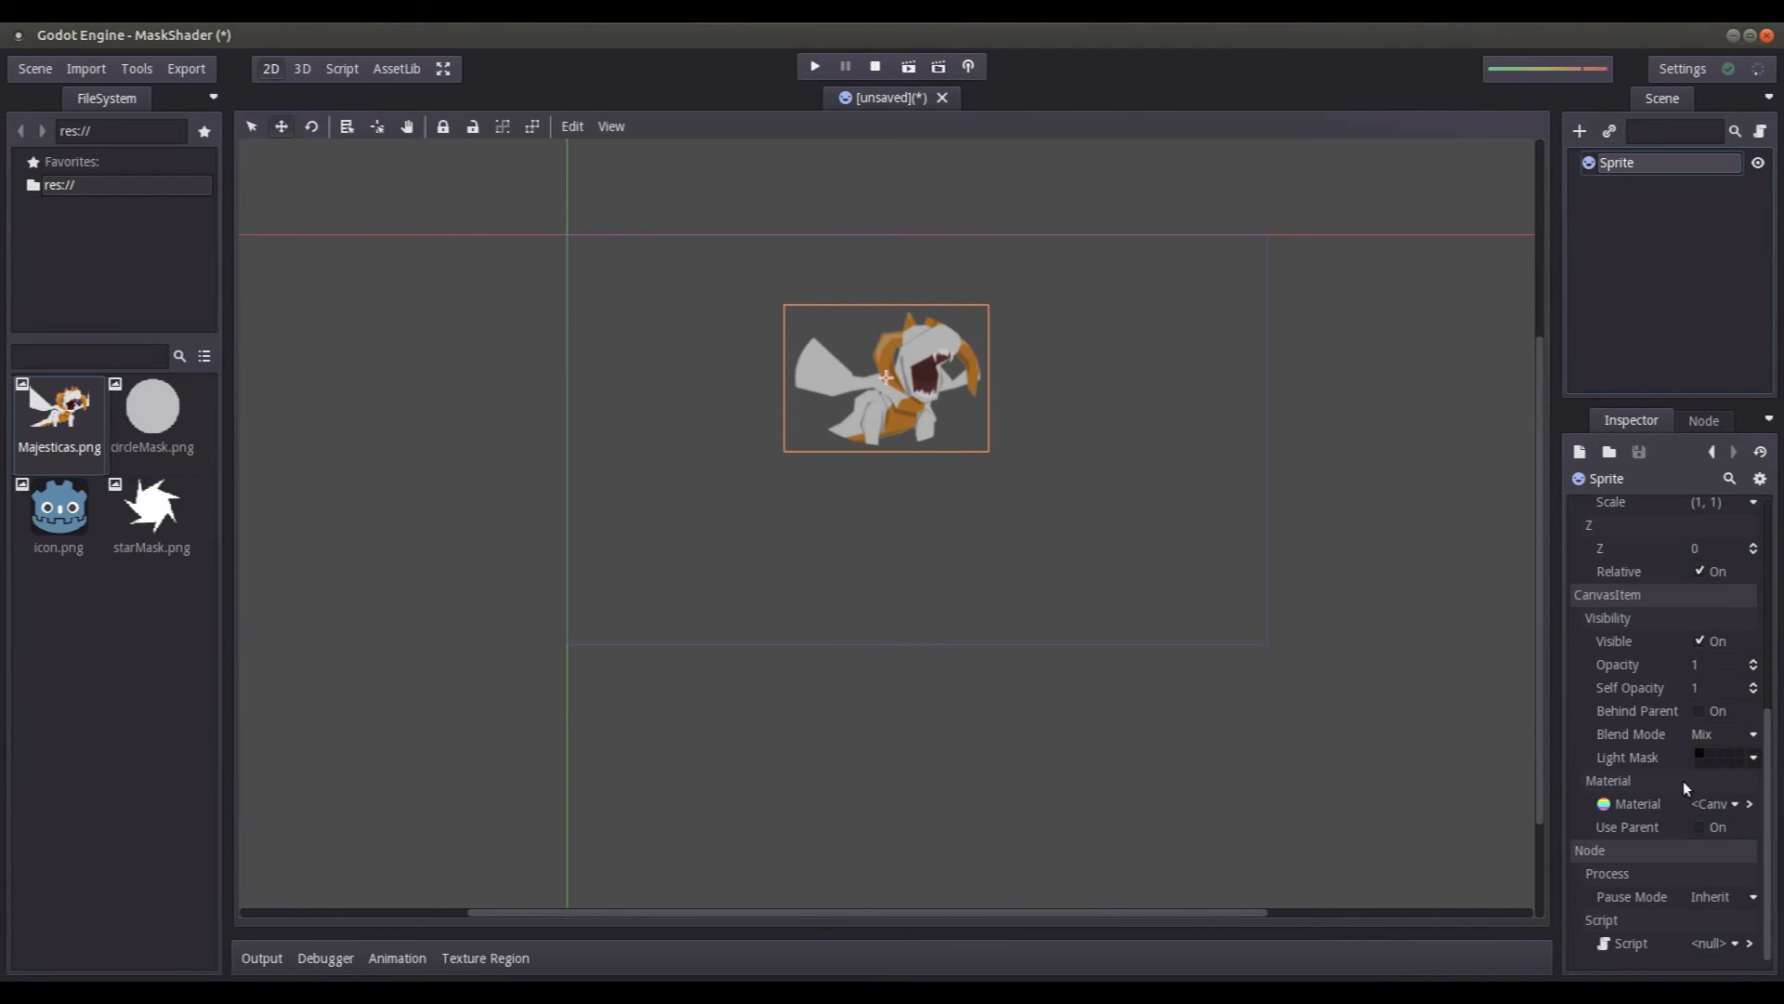
click(1747, 804)
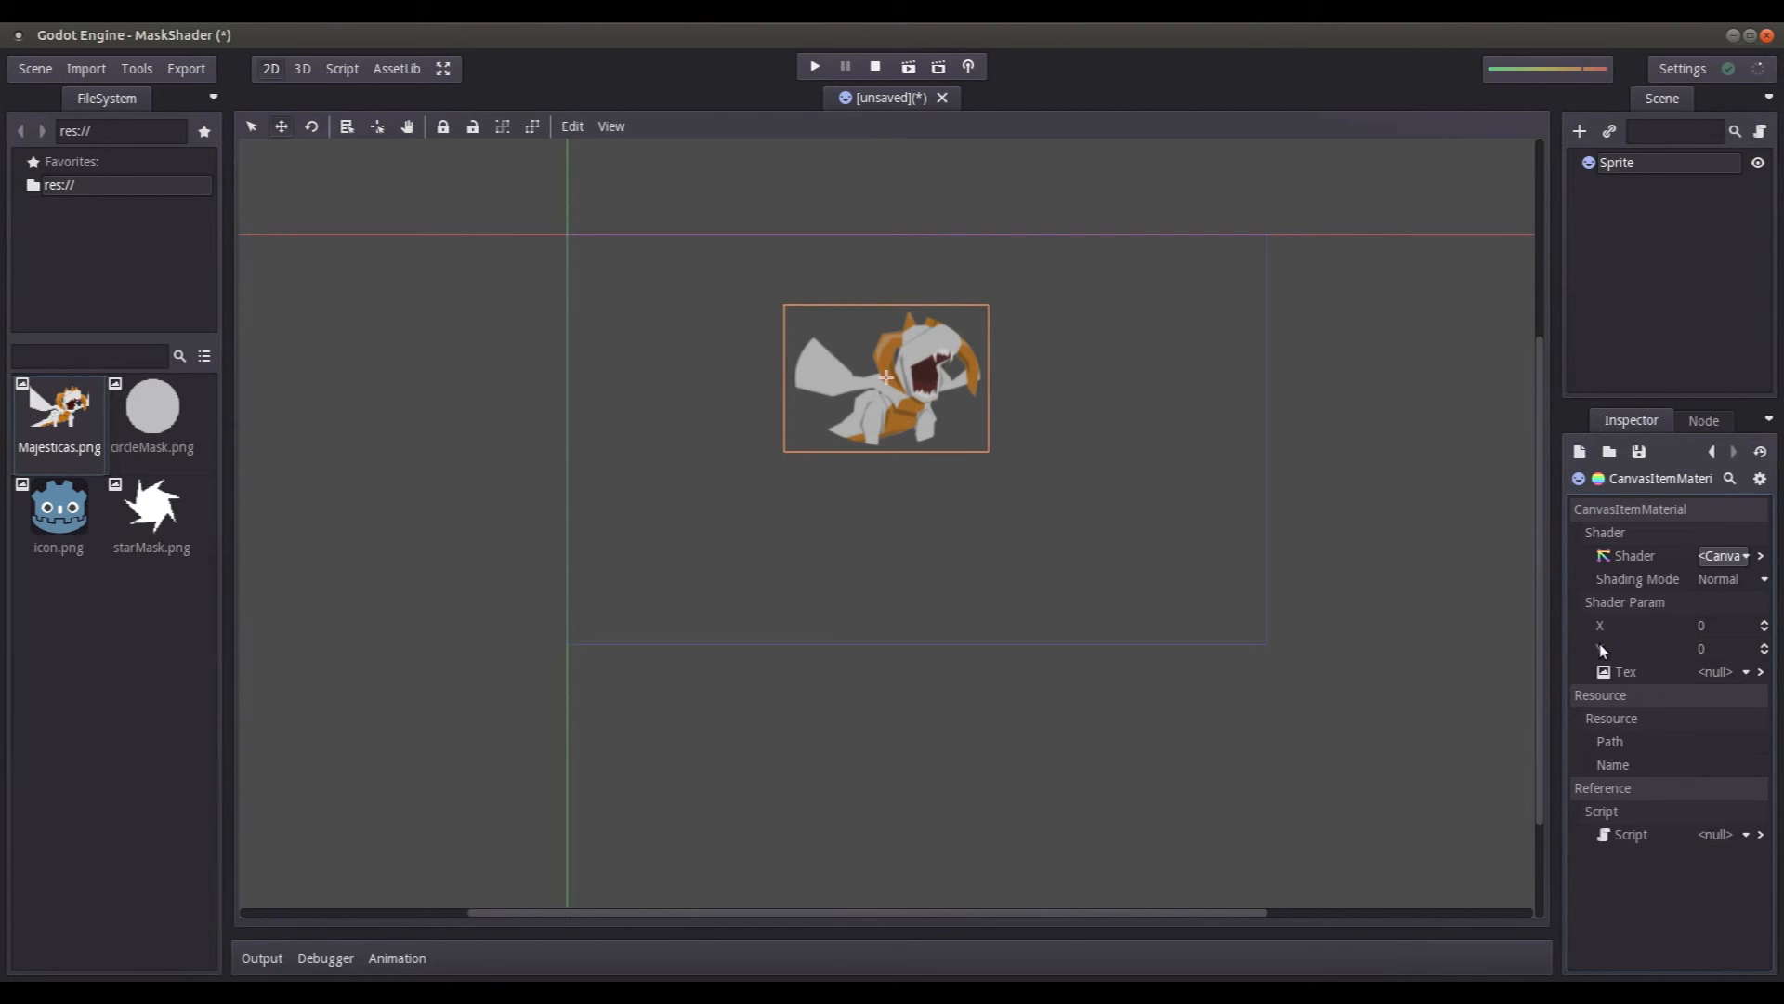
click(1721, 555)
double_click(813, 727)
text(Mask)
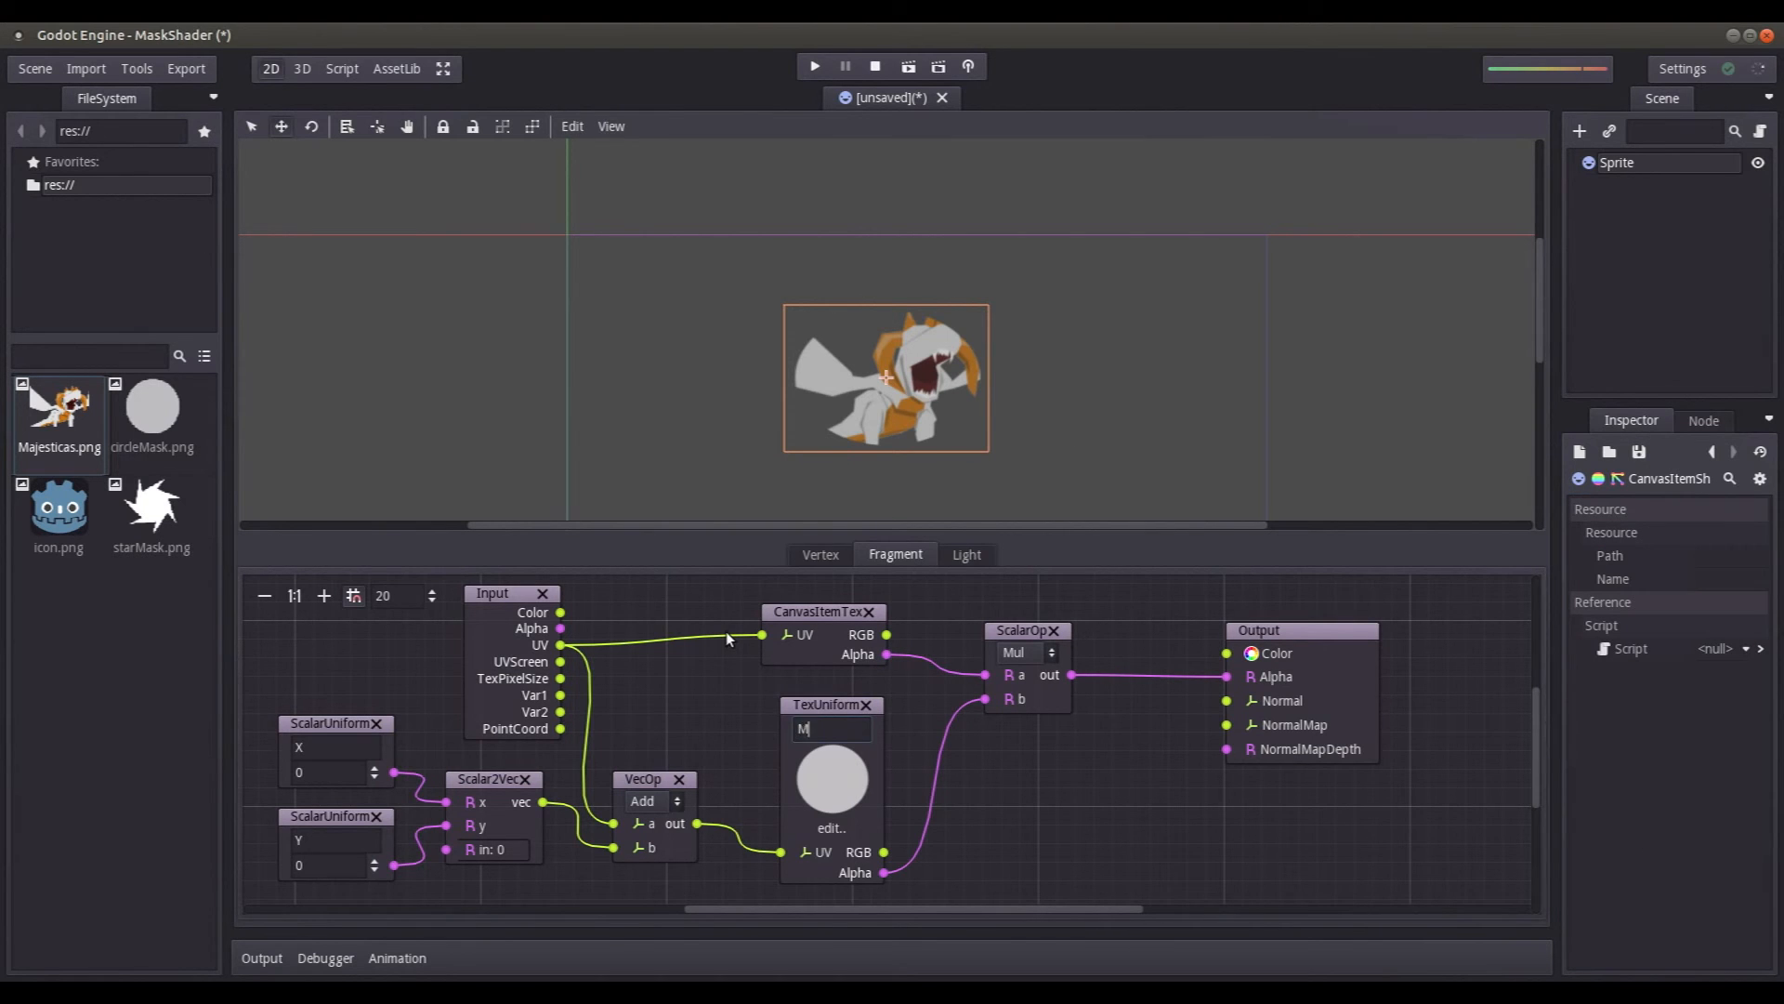
Step: Open the sprite's CanvasItemMaterial and try a value of 0.1 for the X shader parameter before setting it back to 0
click(1712, 454)
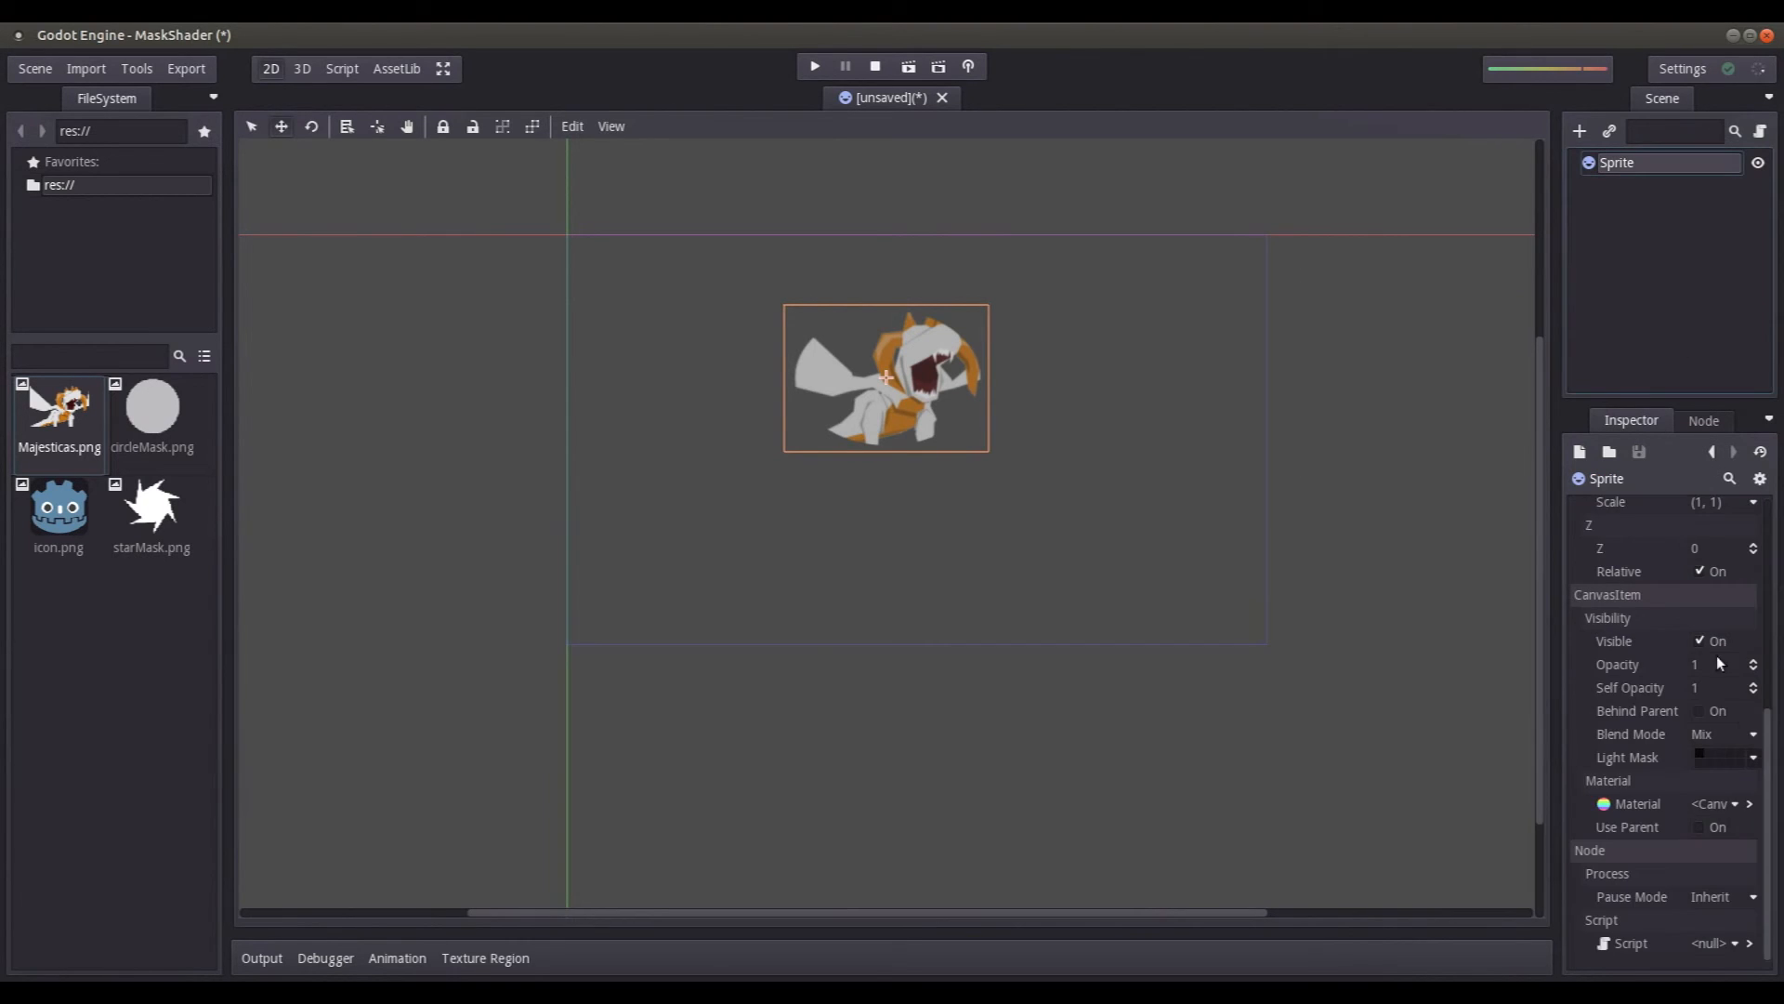
click(1749, 804)
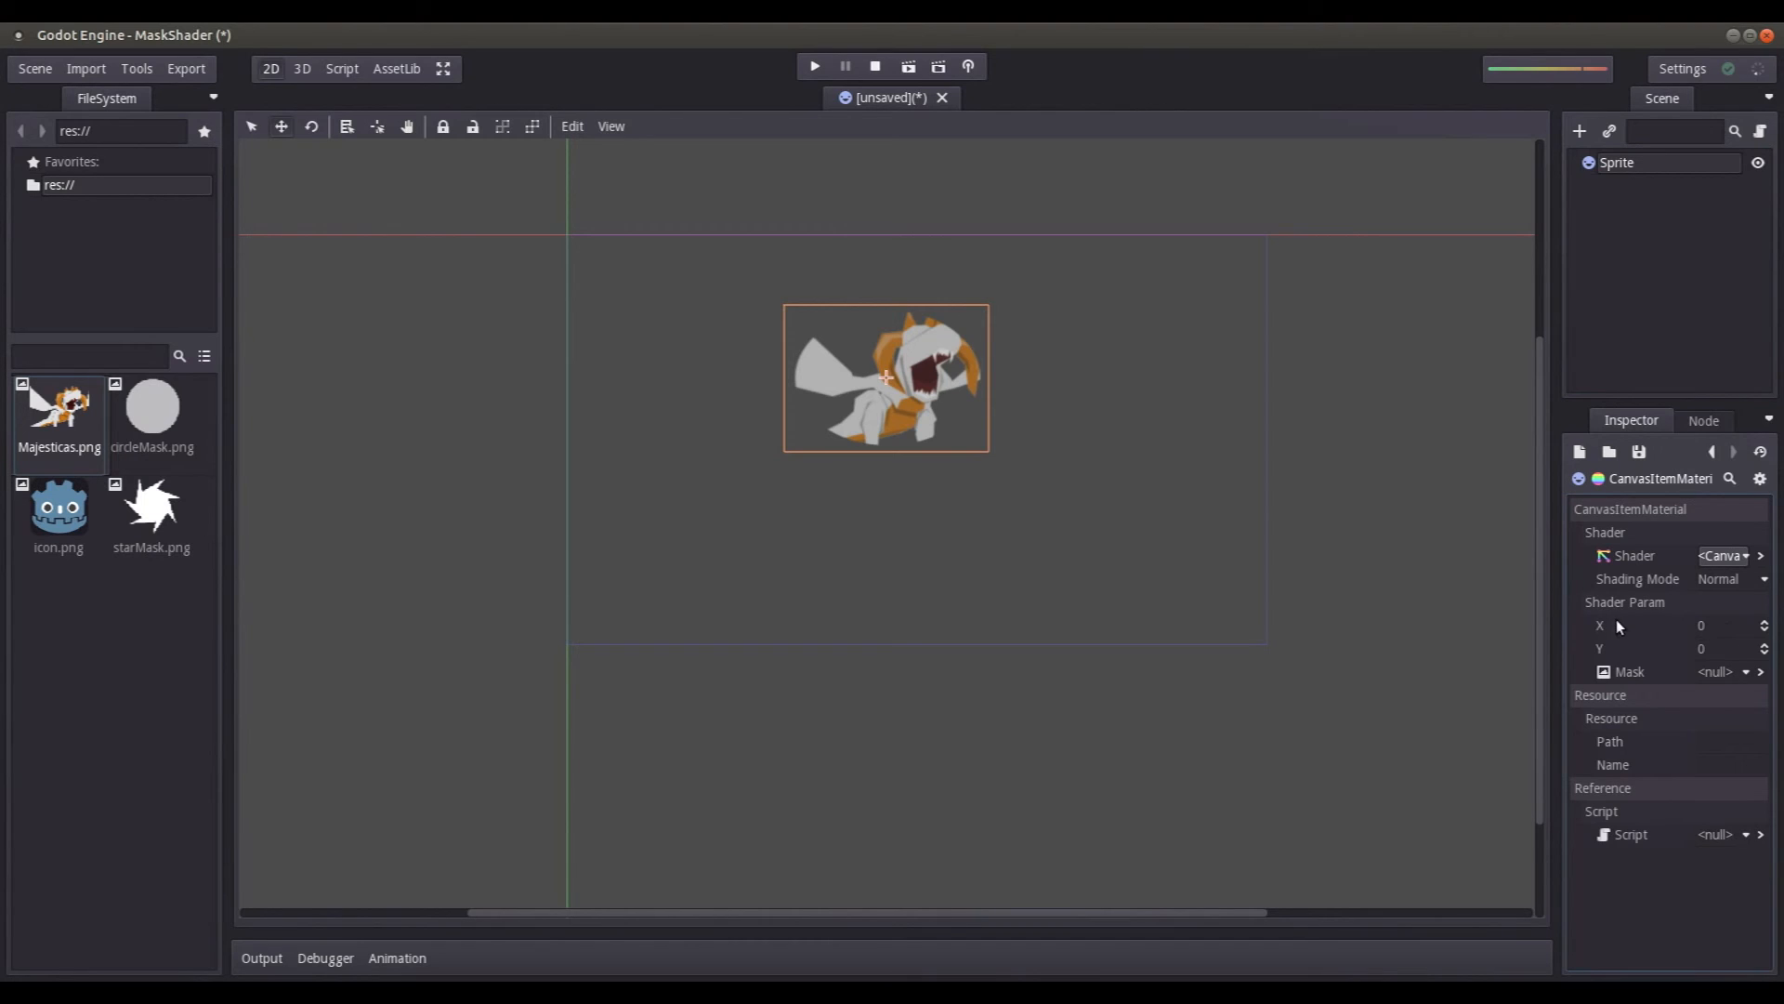
click(1722, 626)
click(1765, 623)
click(1763, 625)
click(1717, 628)
drag(1713, 626, 1751, 628)
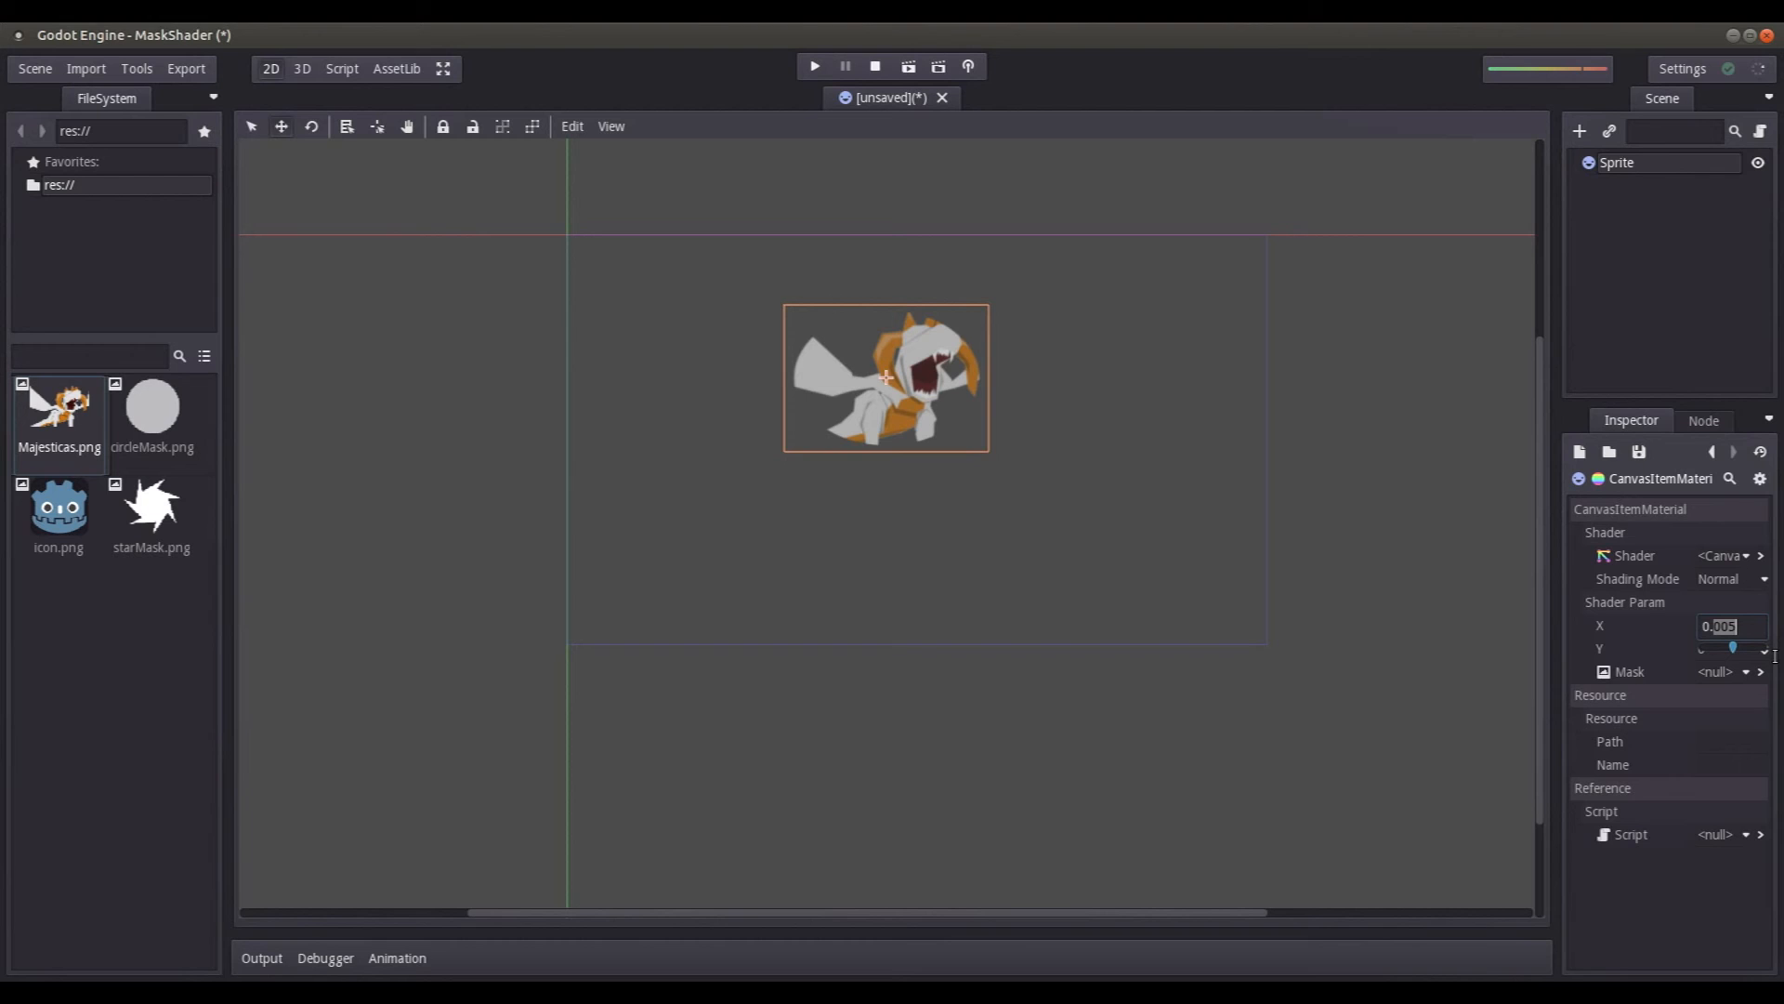
text(1)
key(Return)
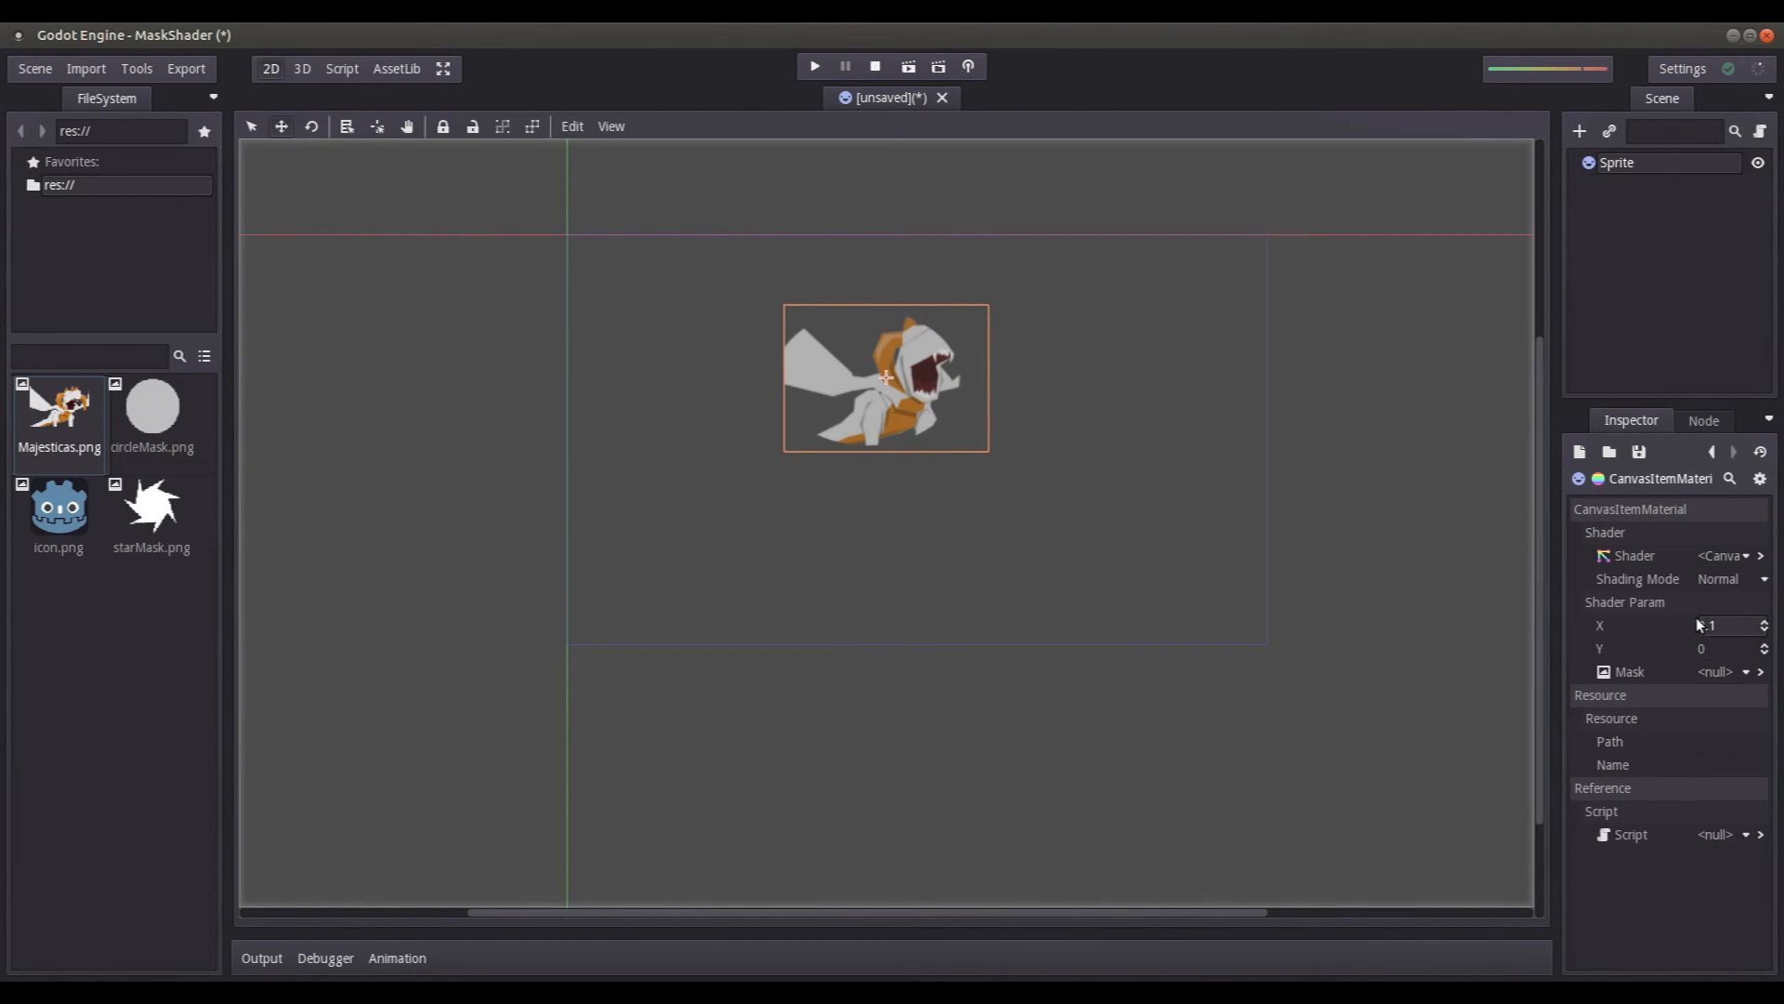
click(1729, 627)
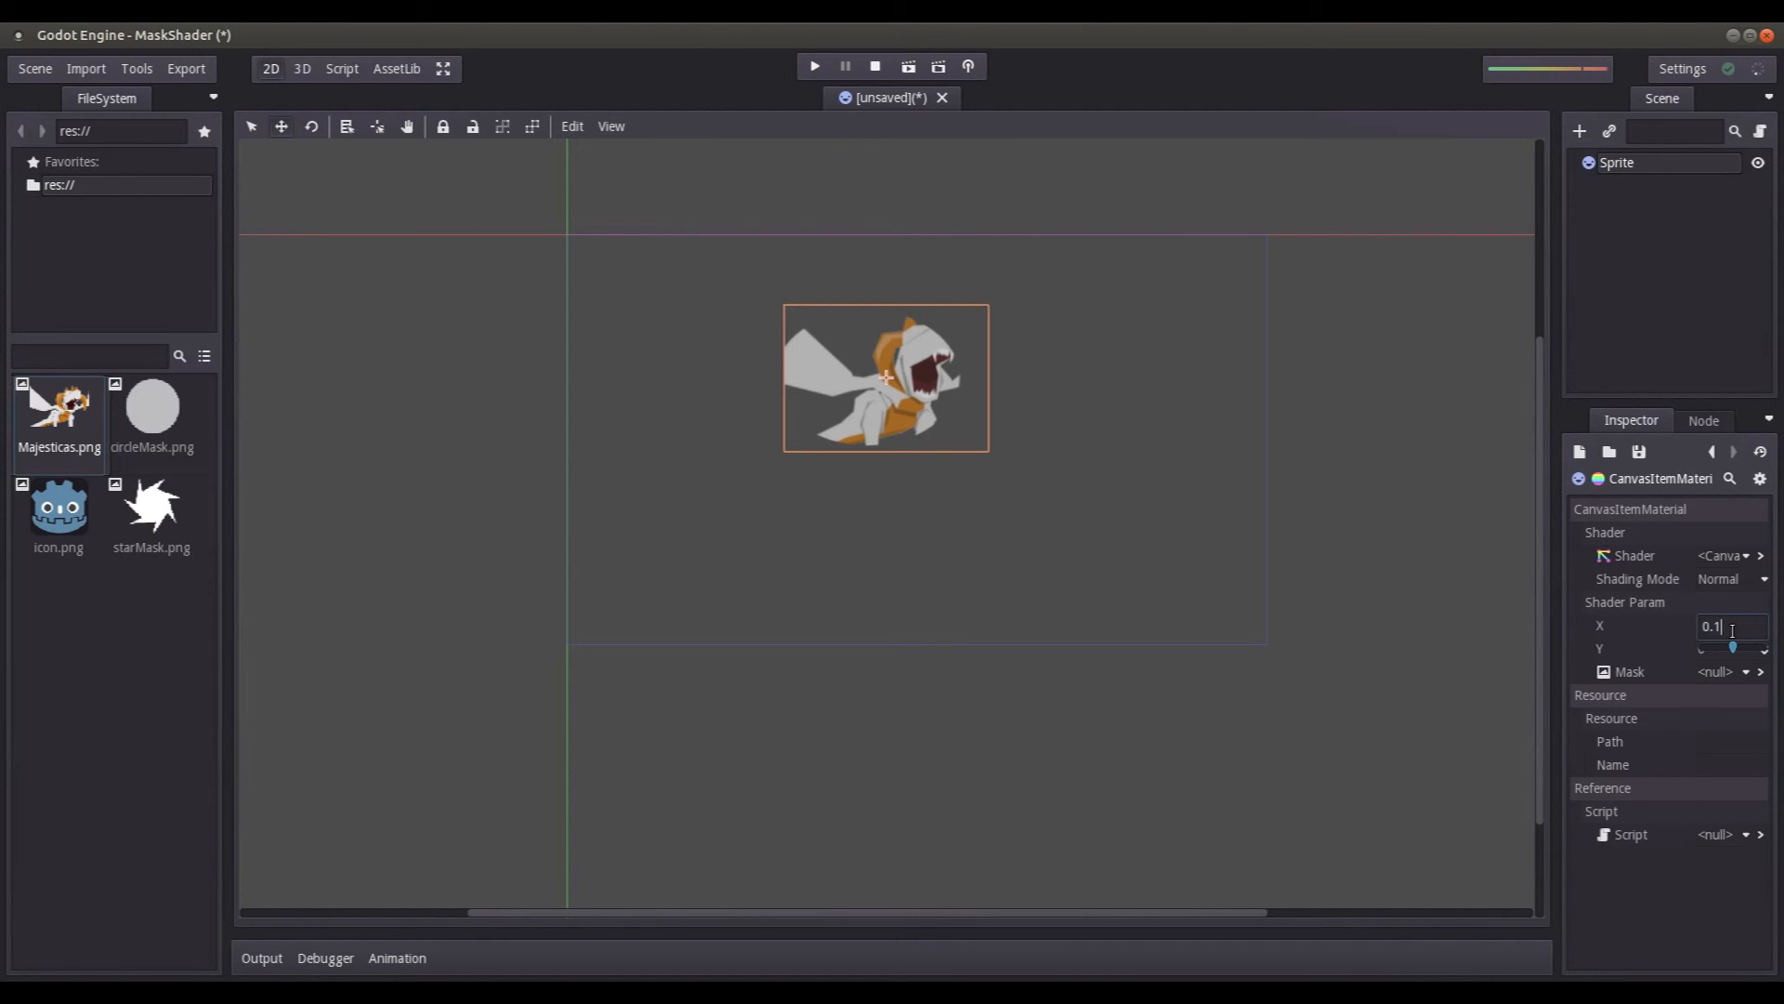
key(Return)
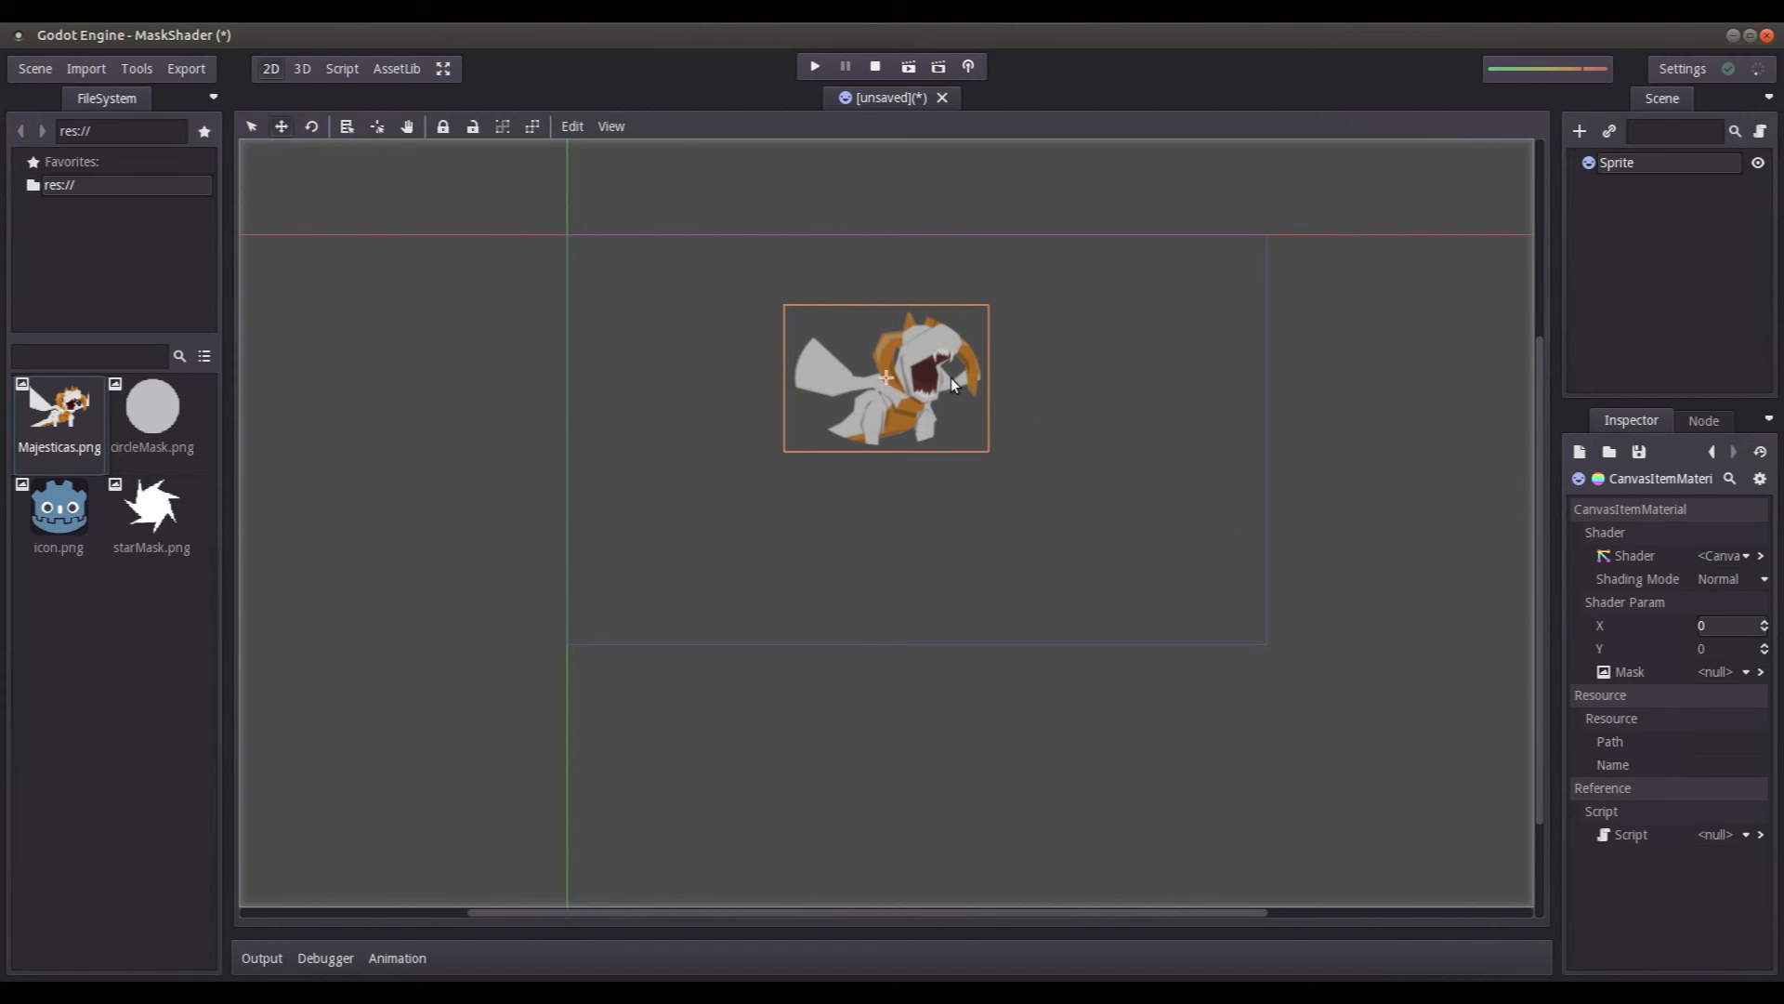
Step: Try starMask.png as the material's Mask texture and clear the Mask parameter again
click(1729, 673)
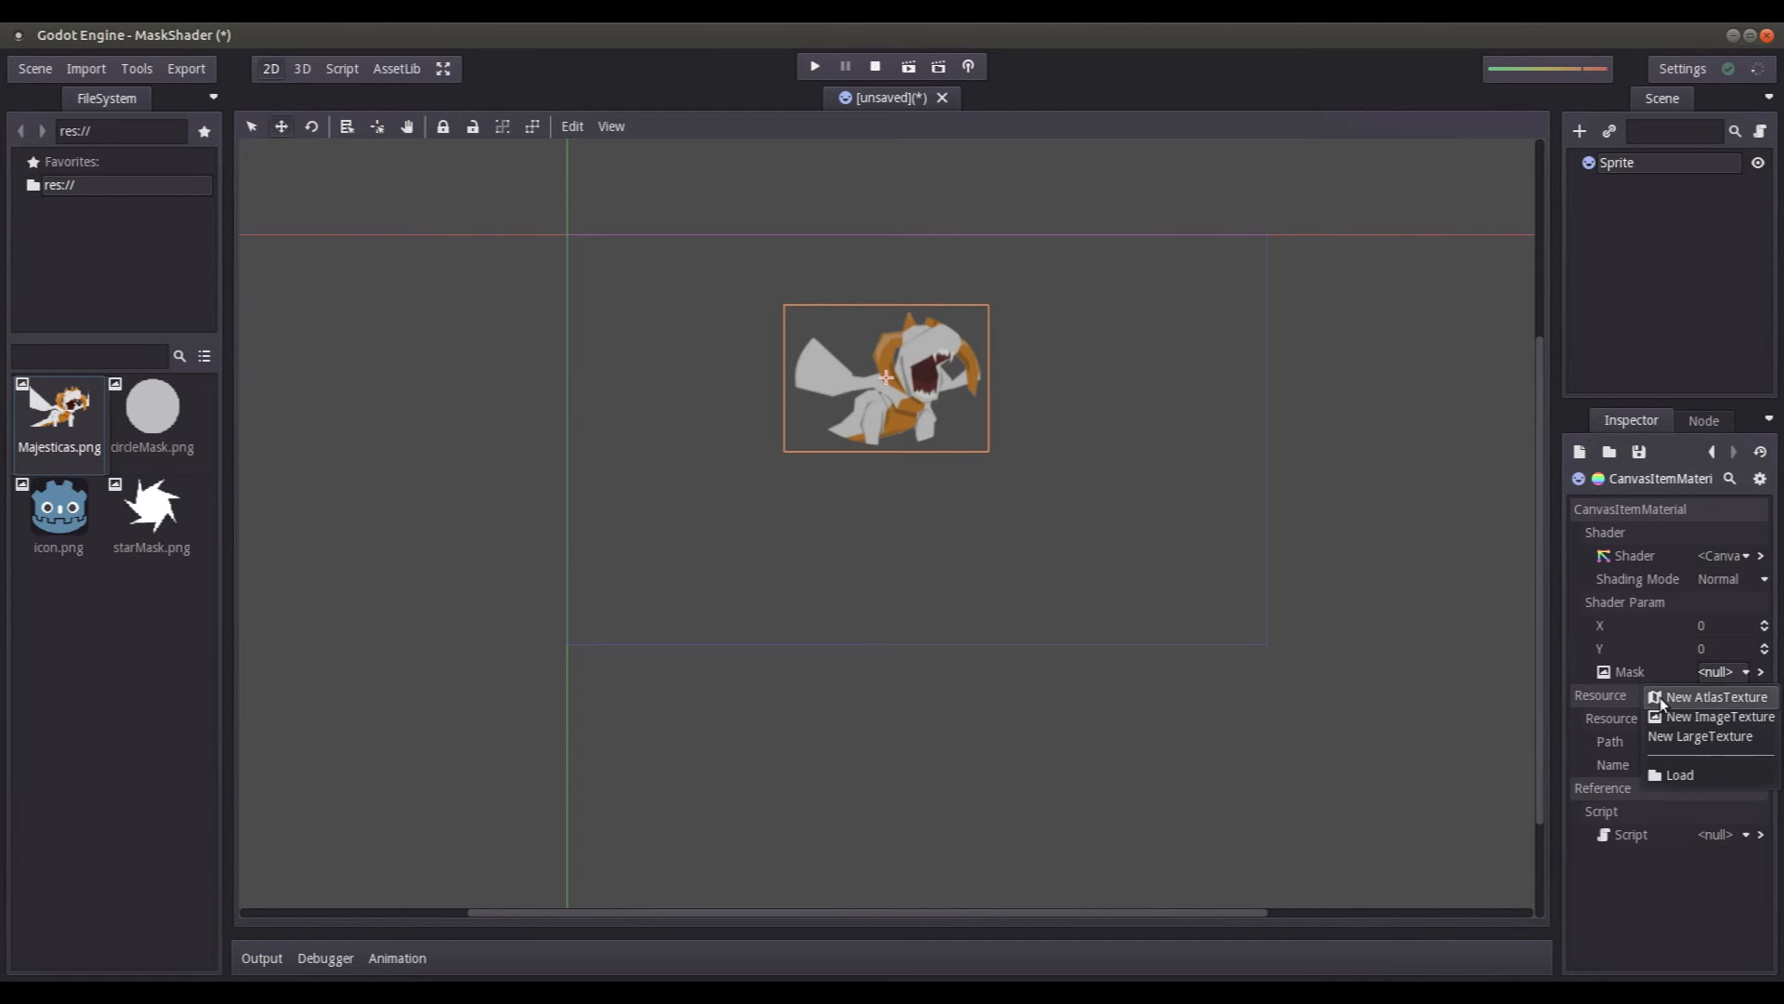
click(1722, 673)
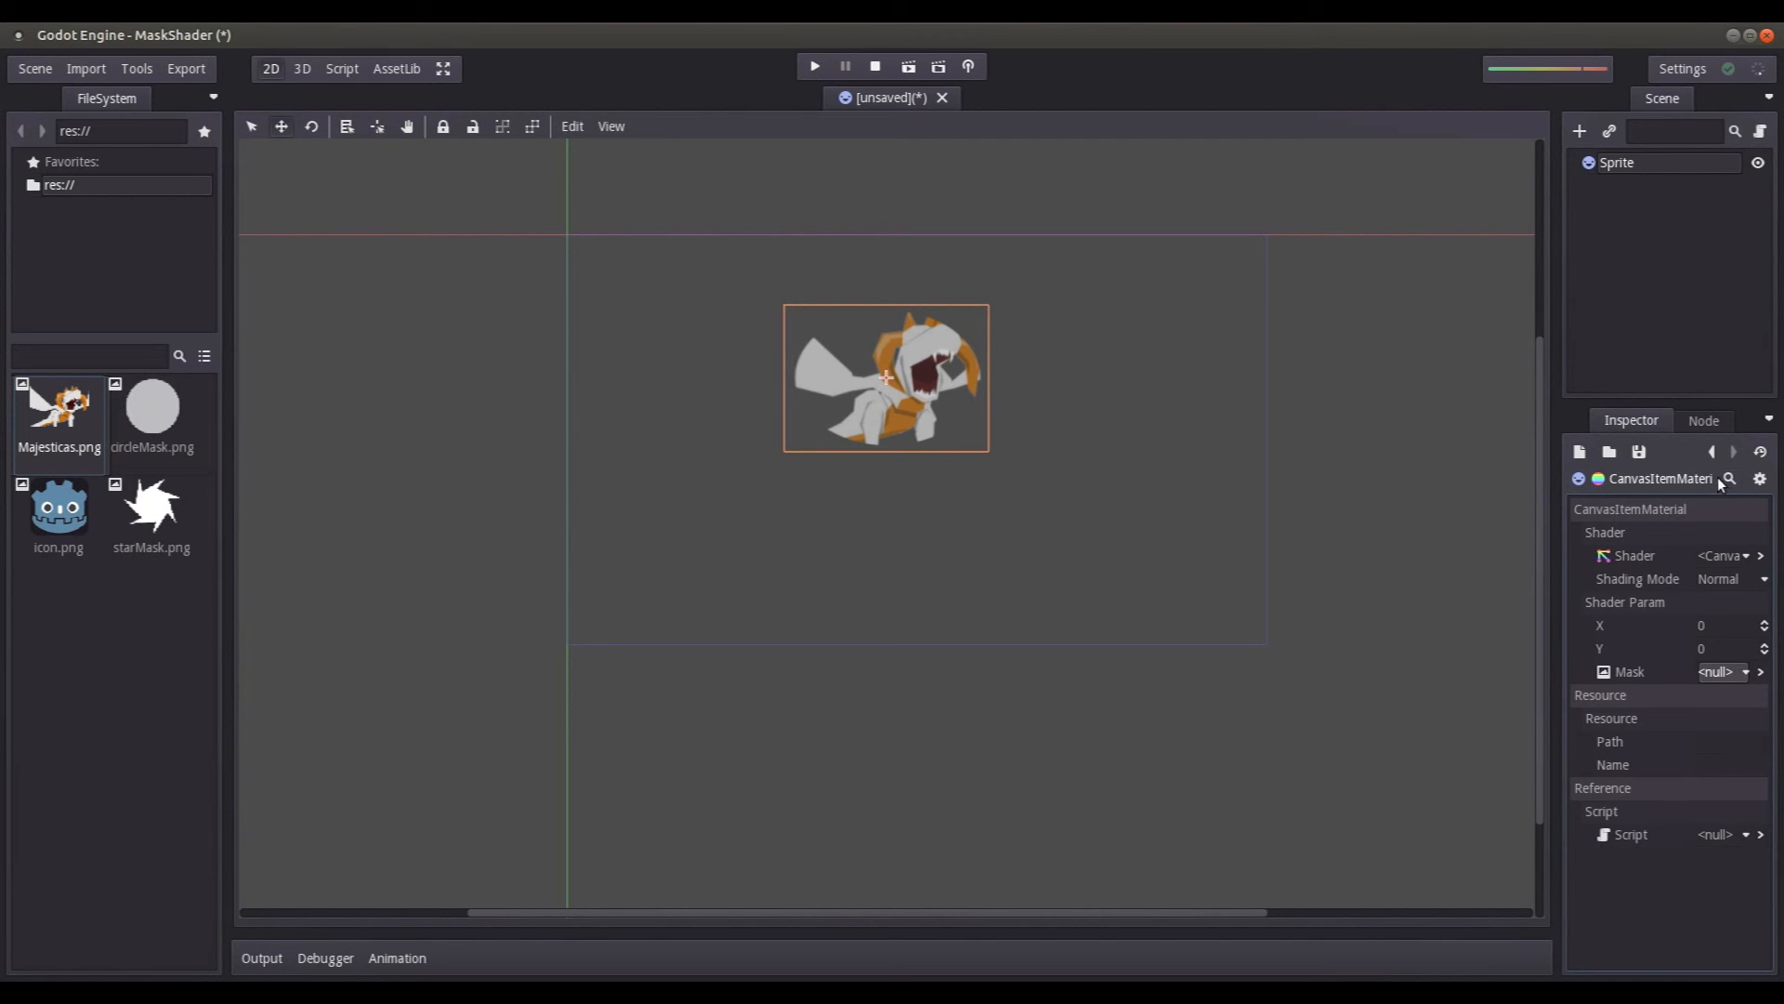
click(1715, 669)
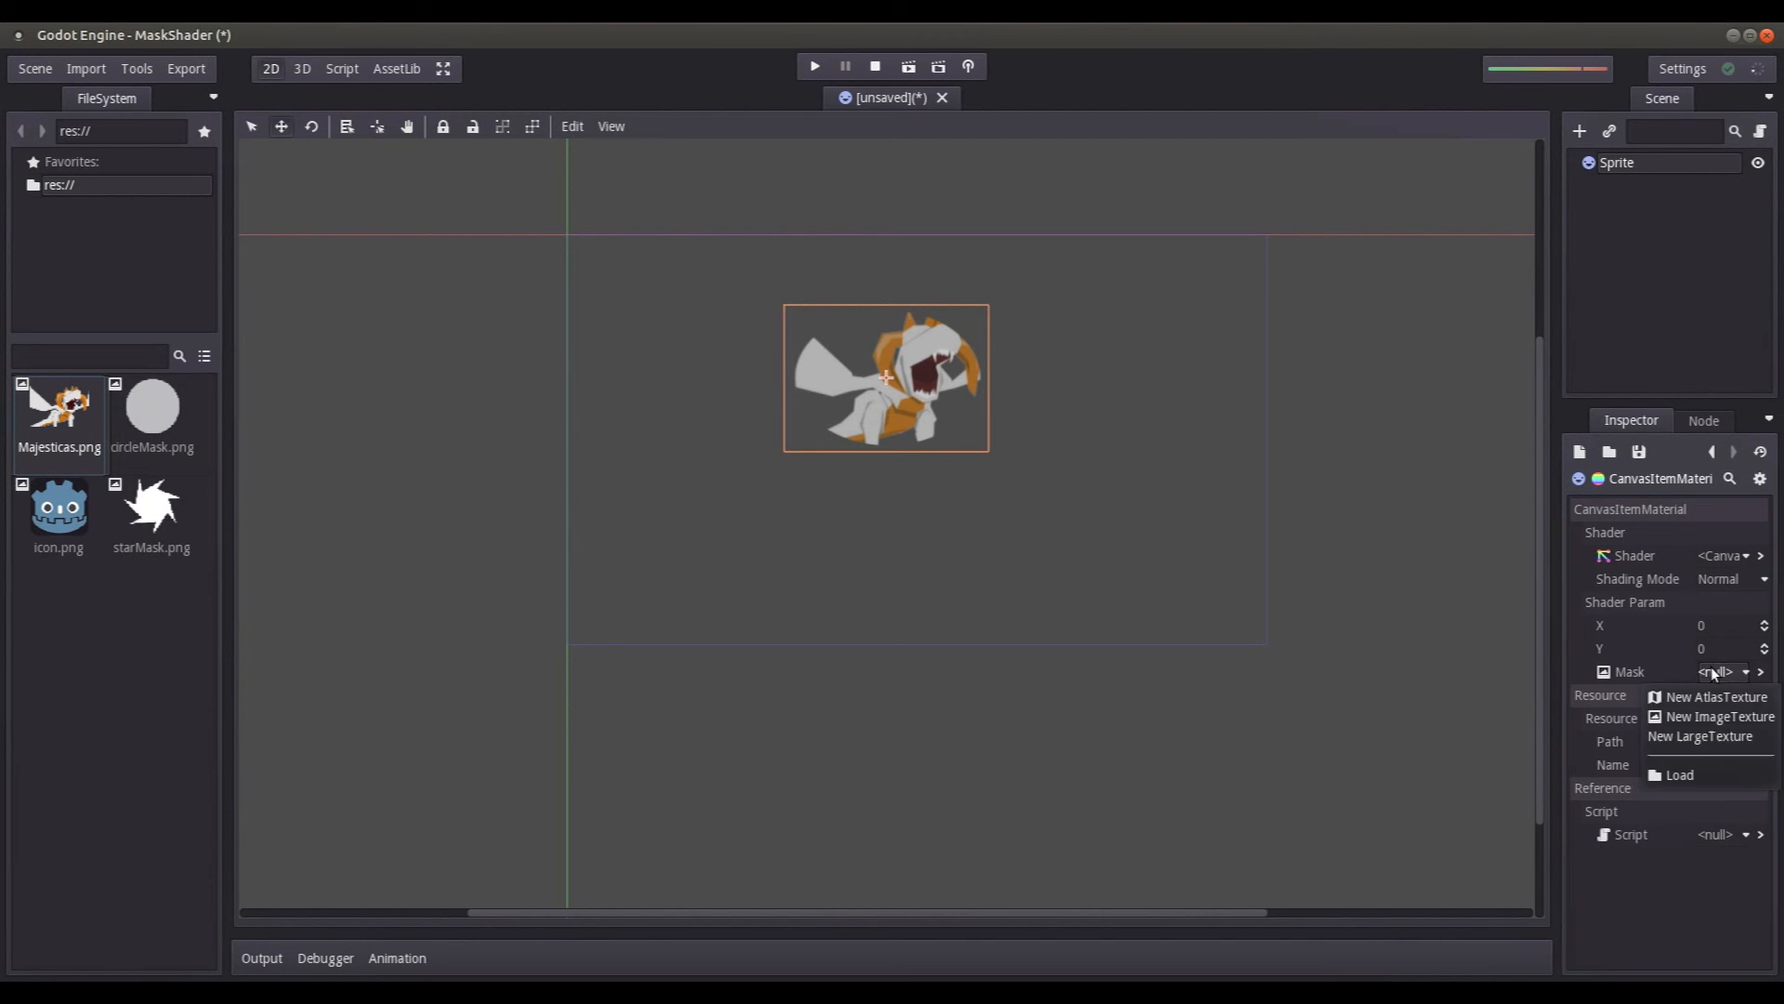
click(1684, 777)
double_click(778, 279)
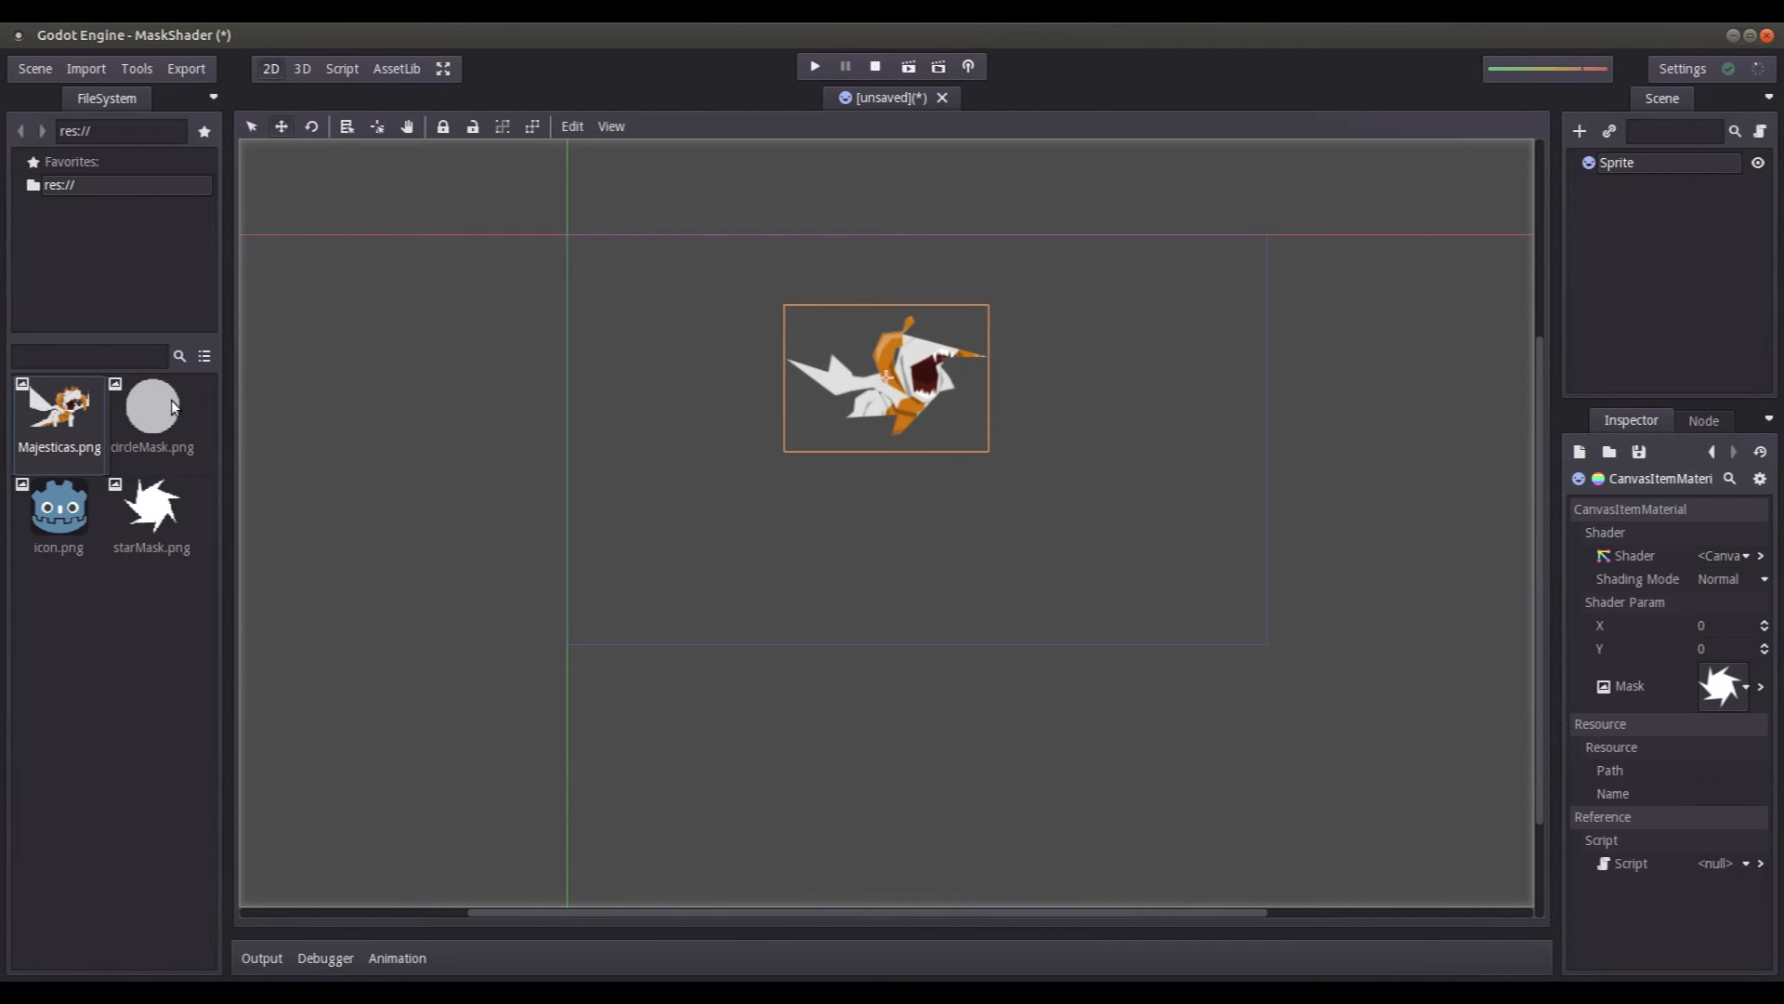
click(1716, 687)
click(1678, 842)
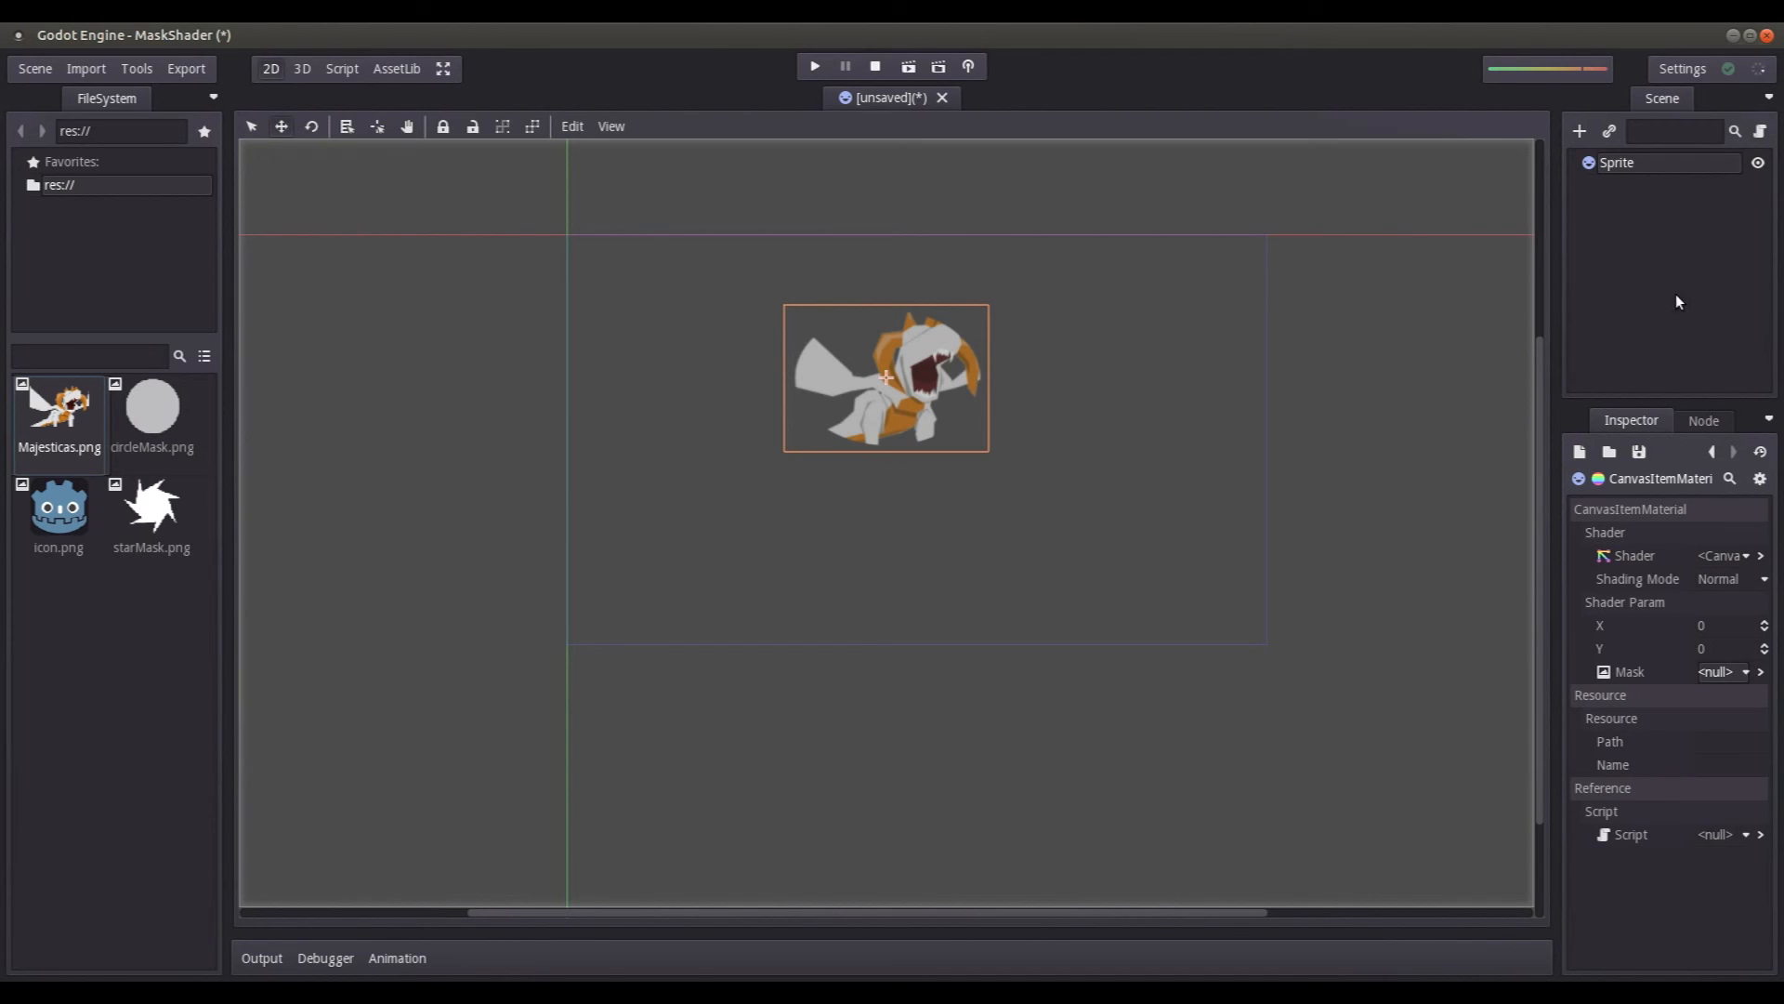
Step: Add an AnimationPlayer node as a child of the Sprite
click(1632, 161)
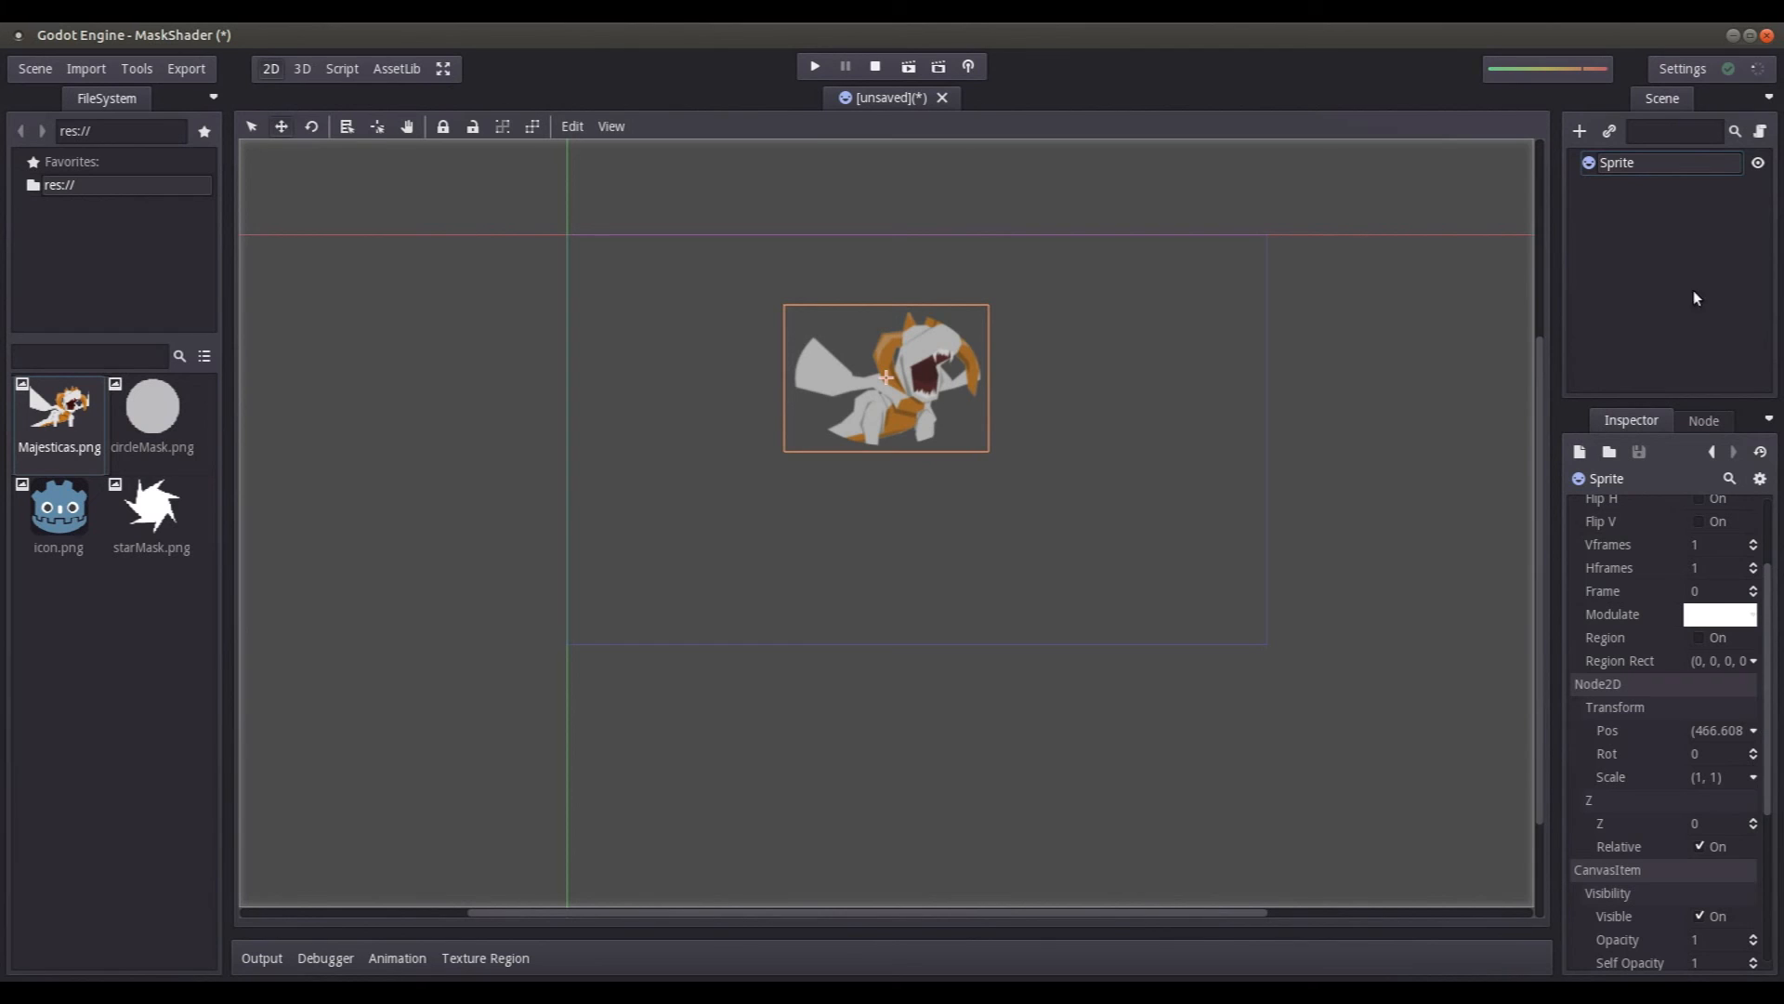
click(1579, 132)
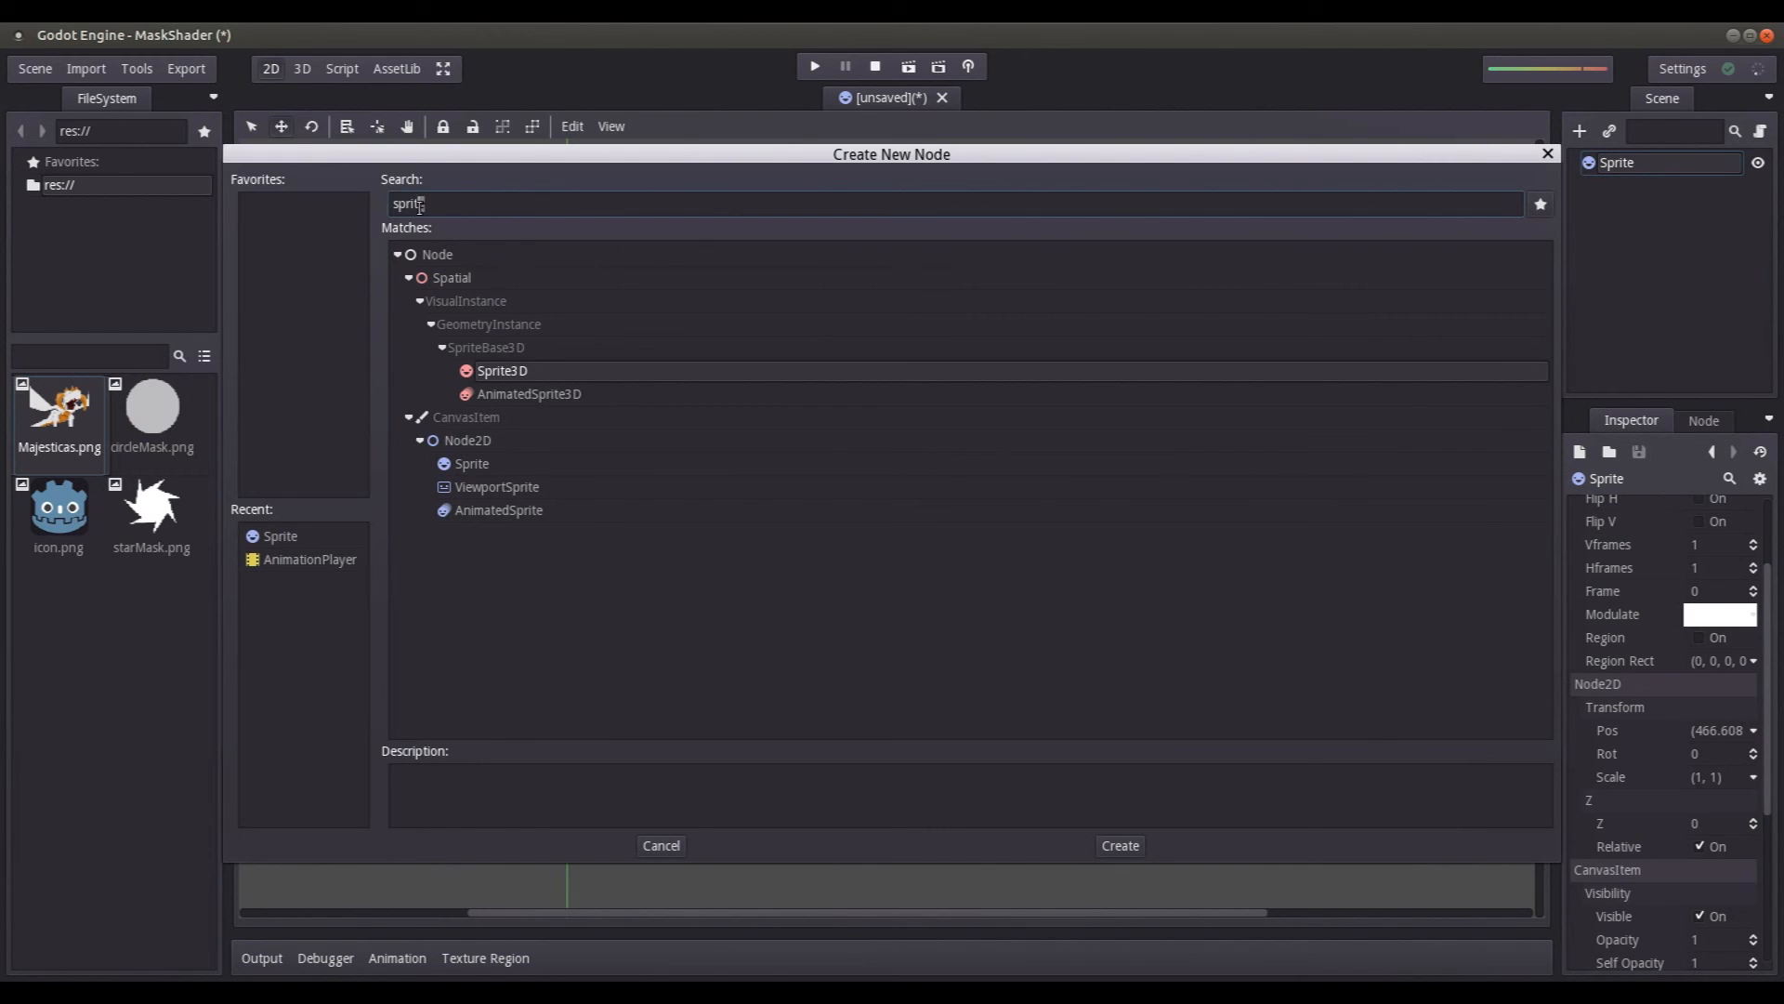
key(BackSpace)
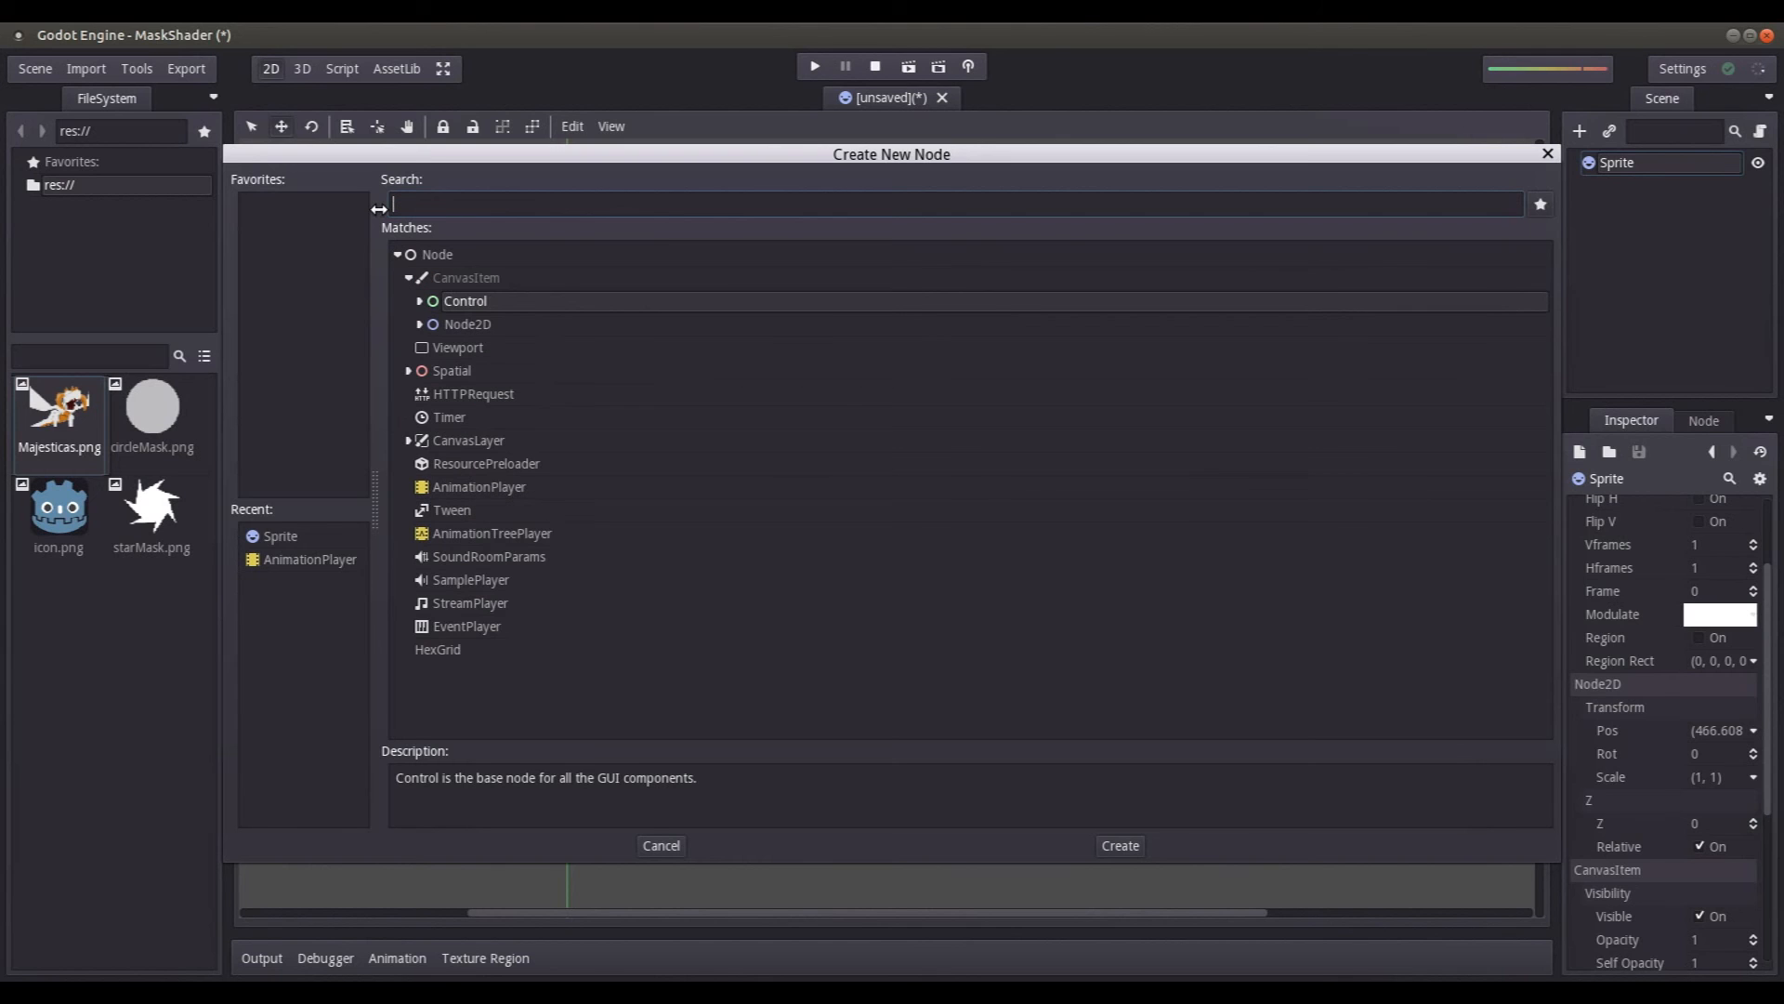
double_click(515, 487)
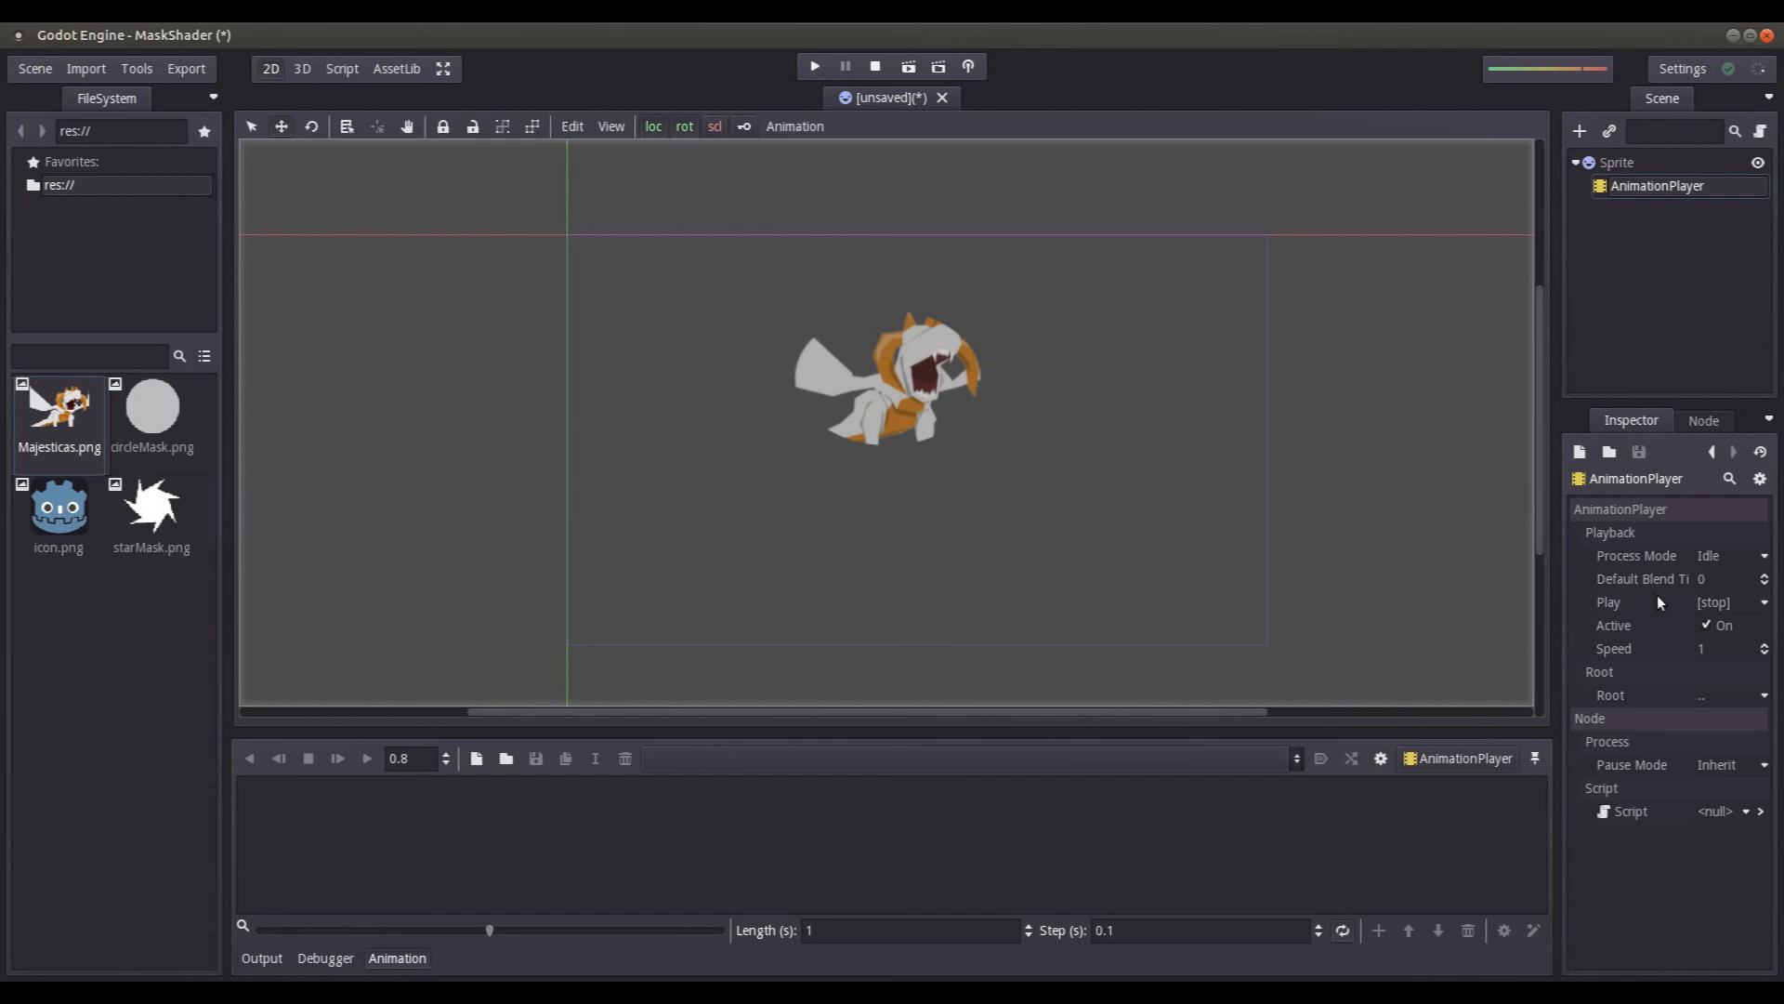
Step: Create a new animation named move in the AnimationPlayer
click(476, 758)
click(850, 514)
drag(850, 514, 724, 502)
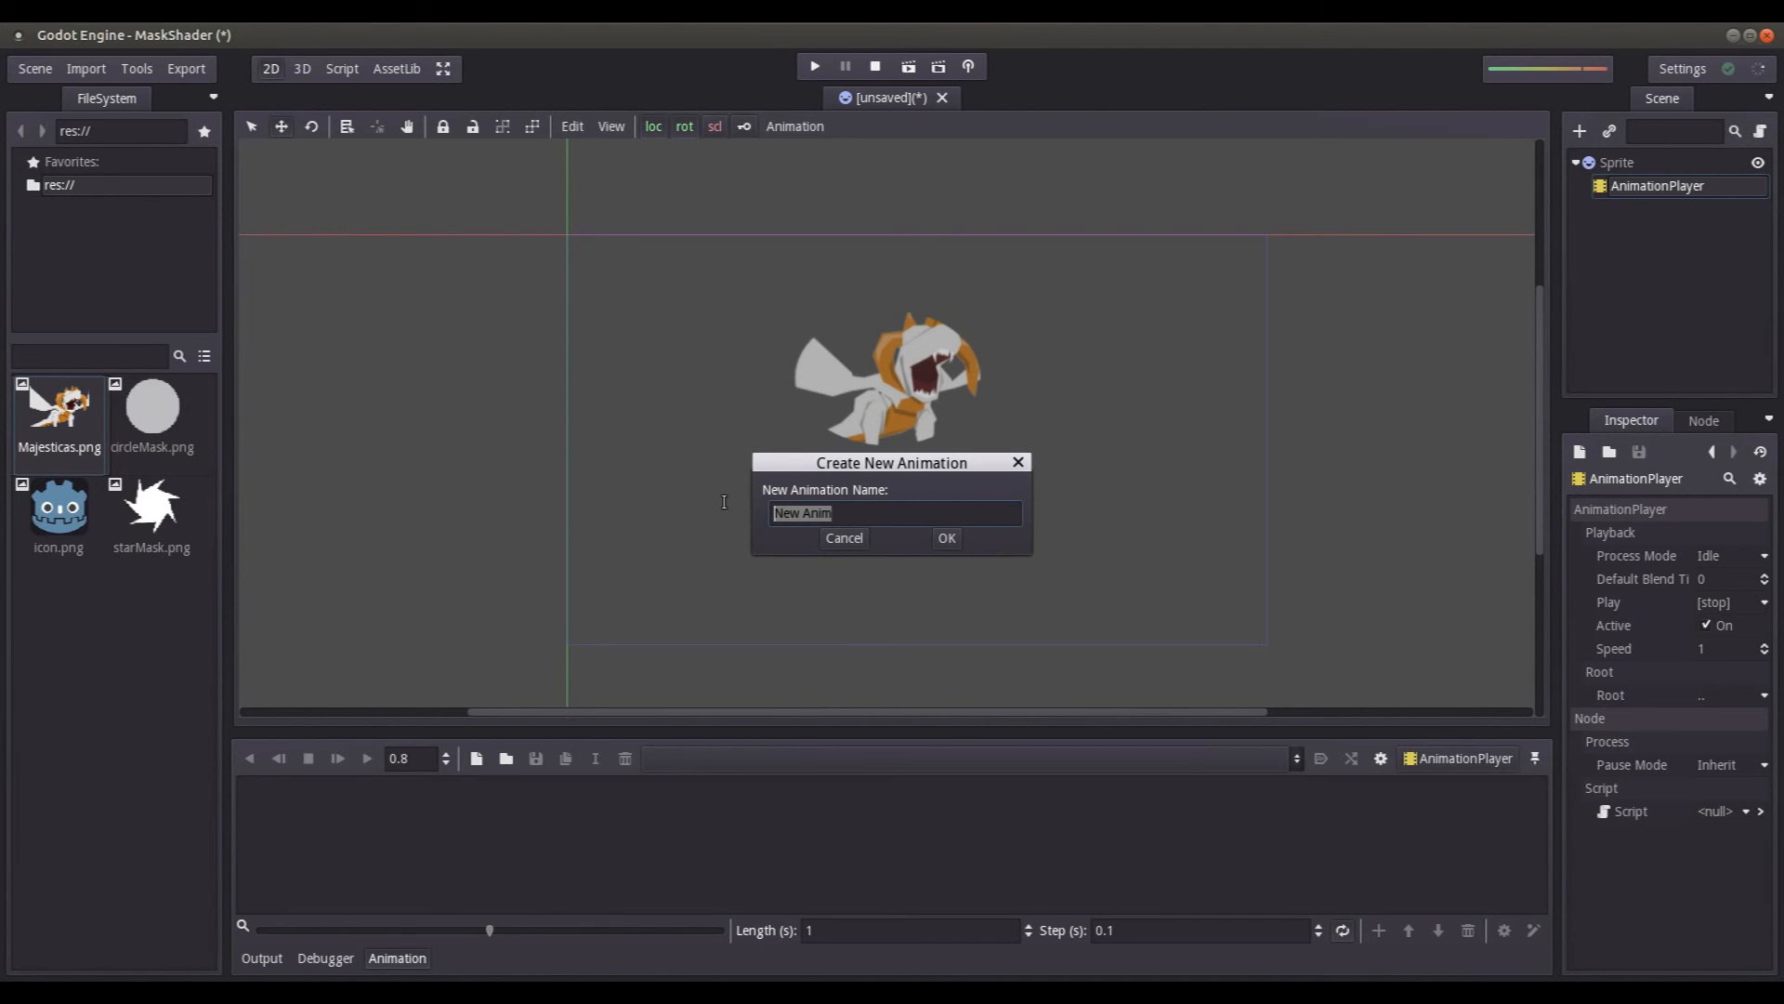
text(move)
key(Return)
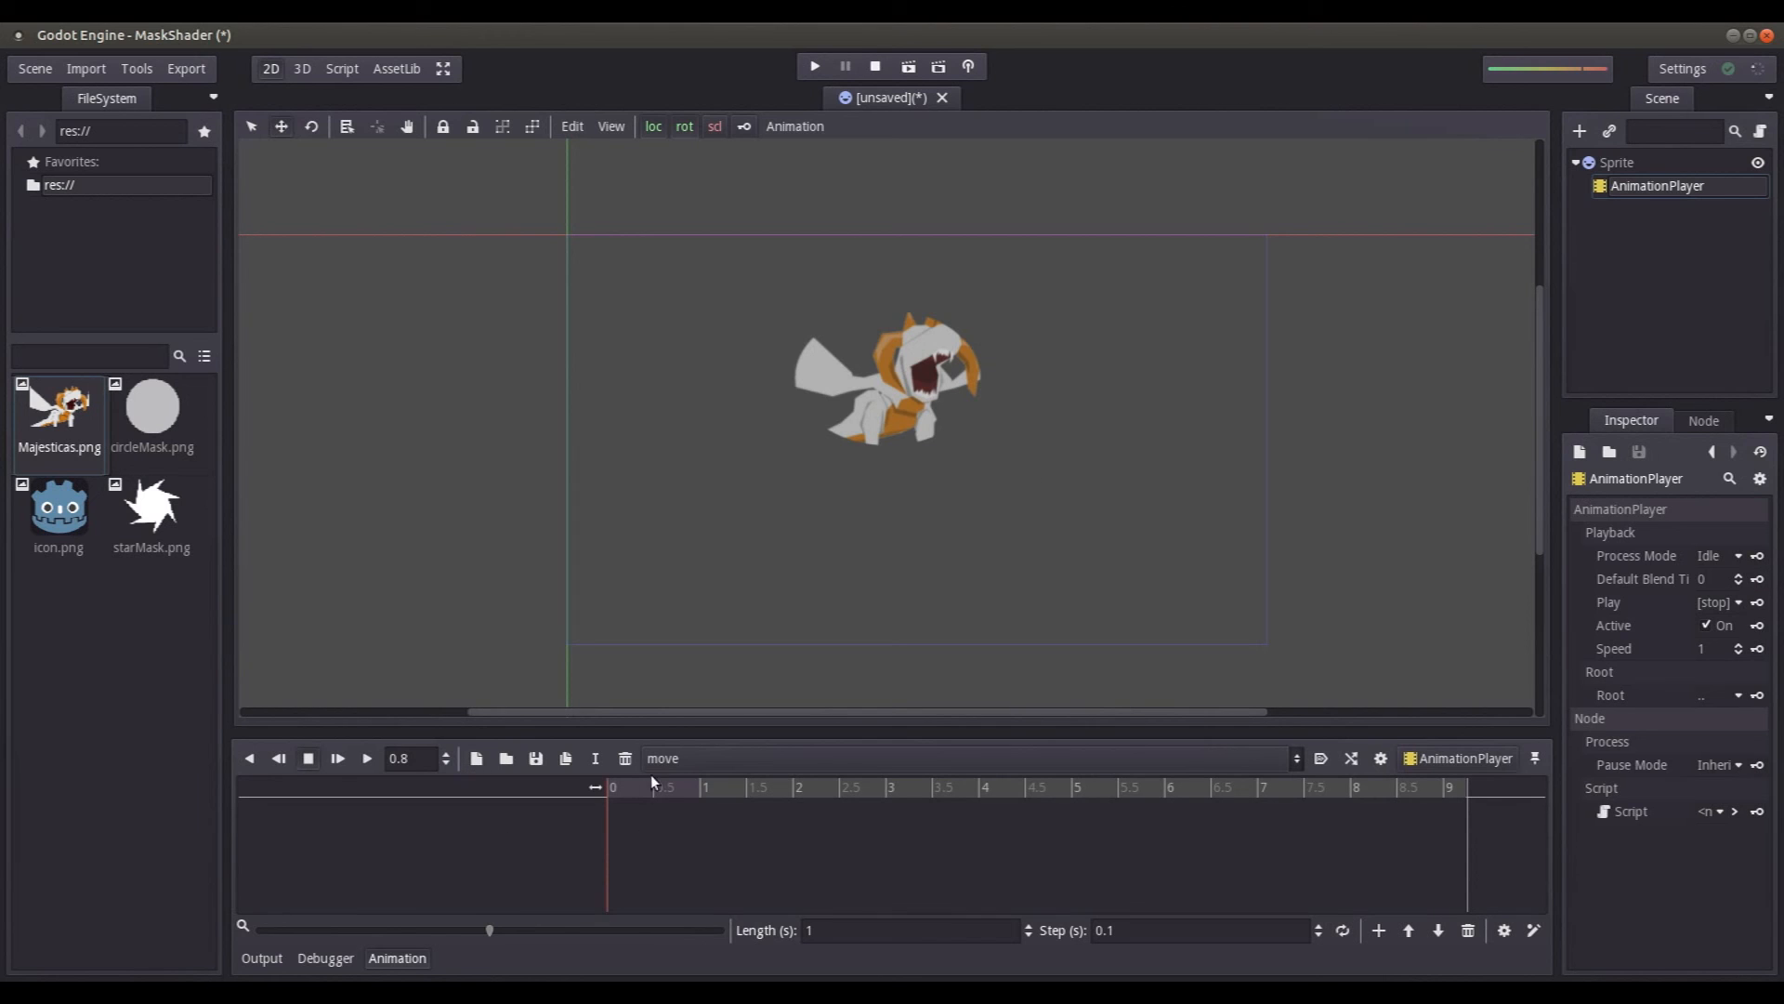
Step: Create animation tracks for the sprite material's X and Y shader parameters, with a first key for each at 0 s
click(1656, 162)
scroll(1725, 694, down, 5)
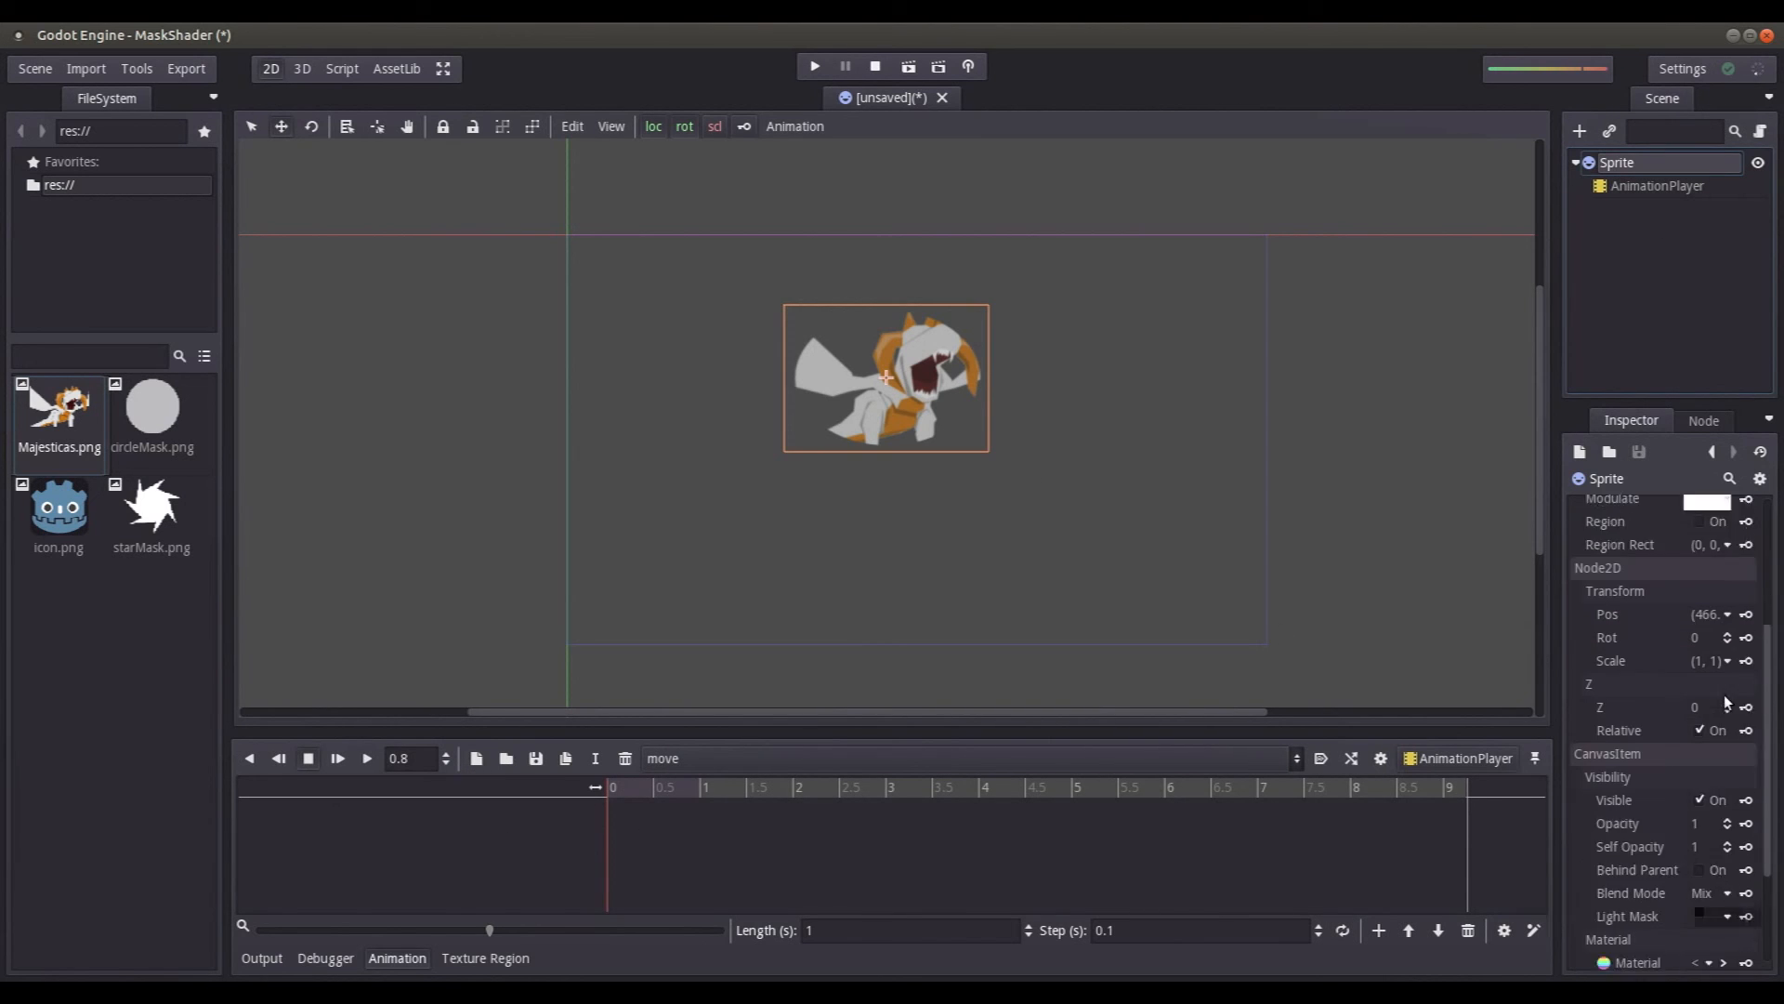
click(1726, 805)
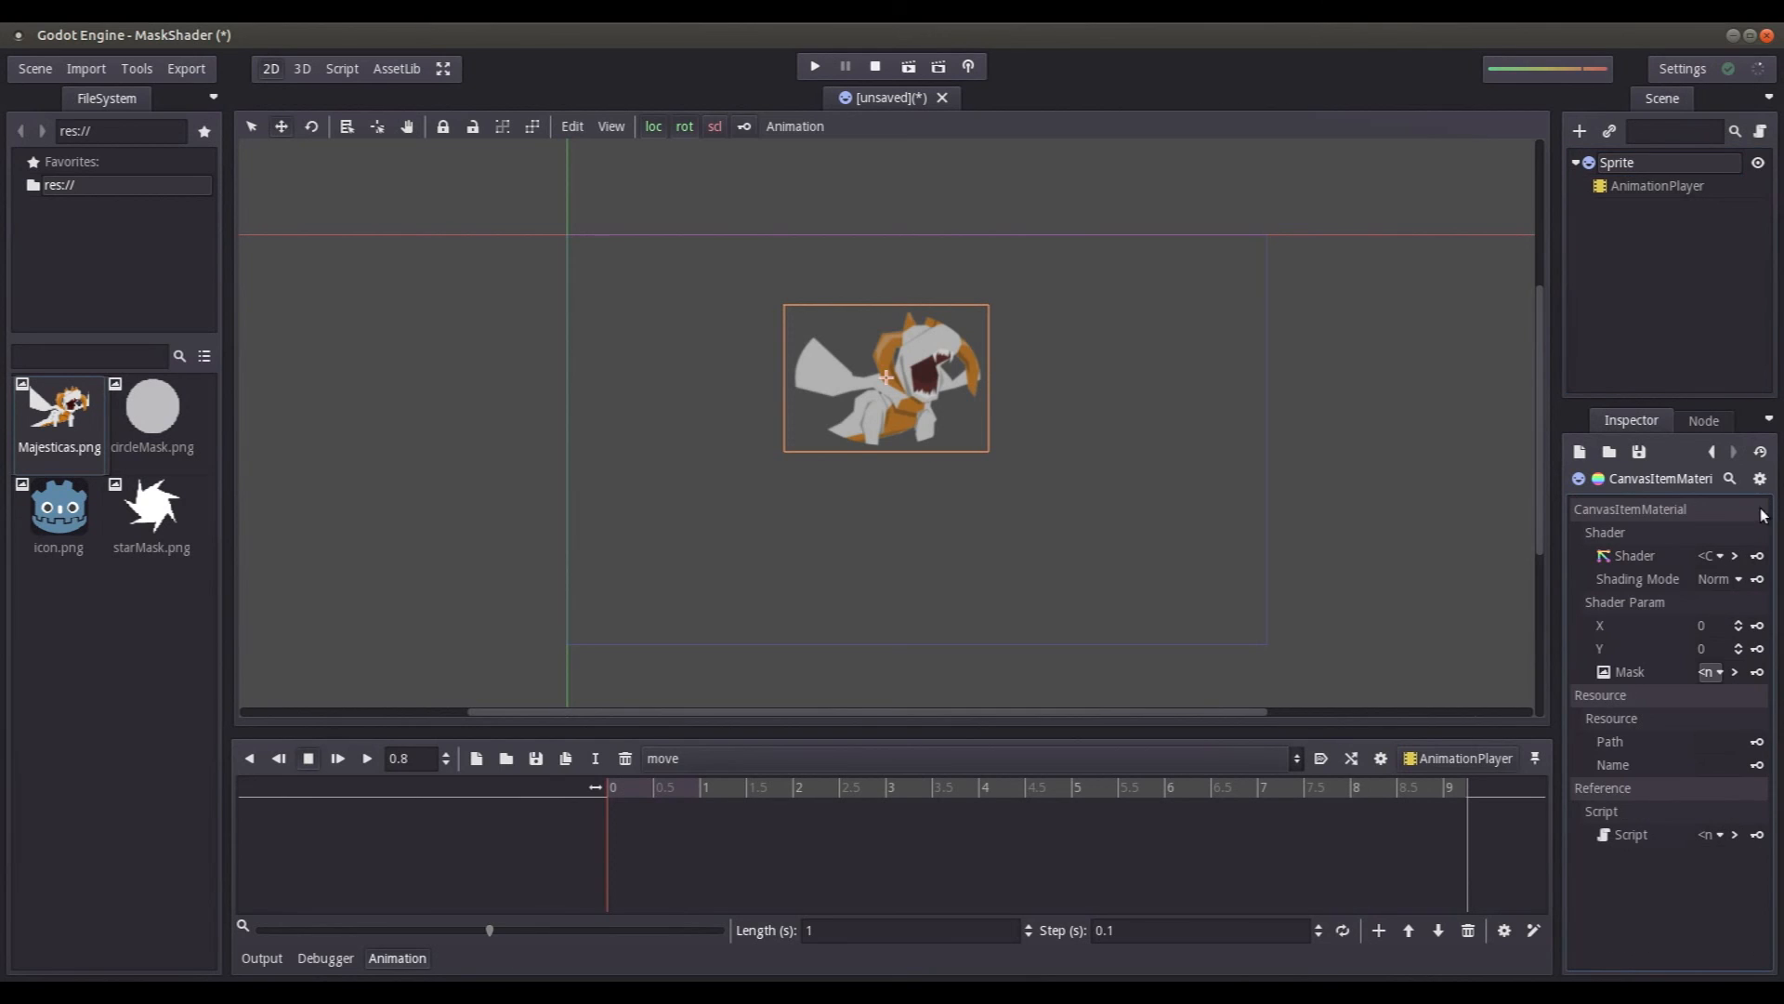
click(1758, 625)
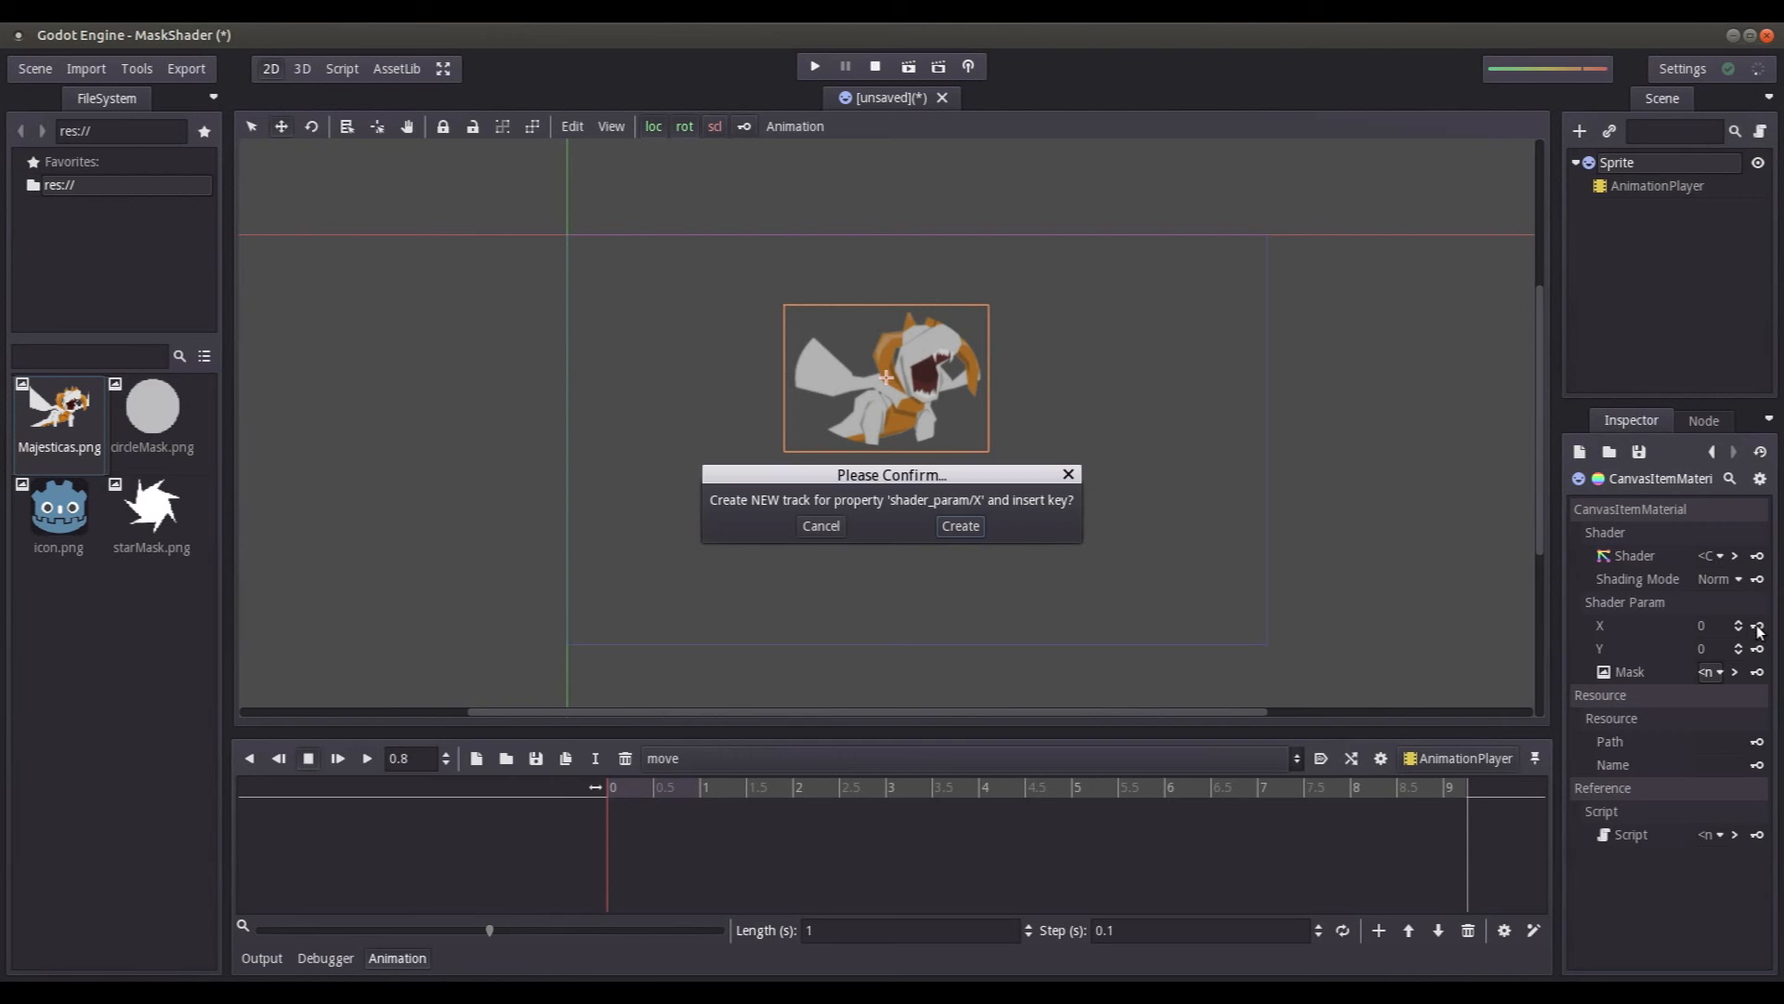
click(960, 526)
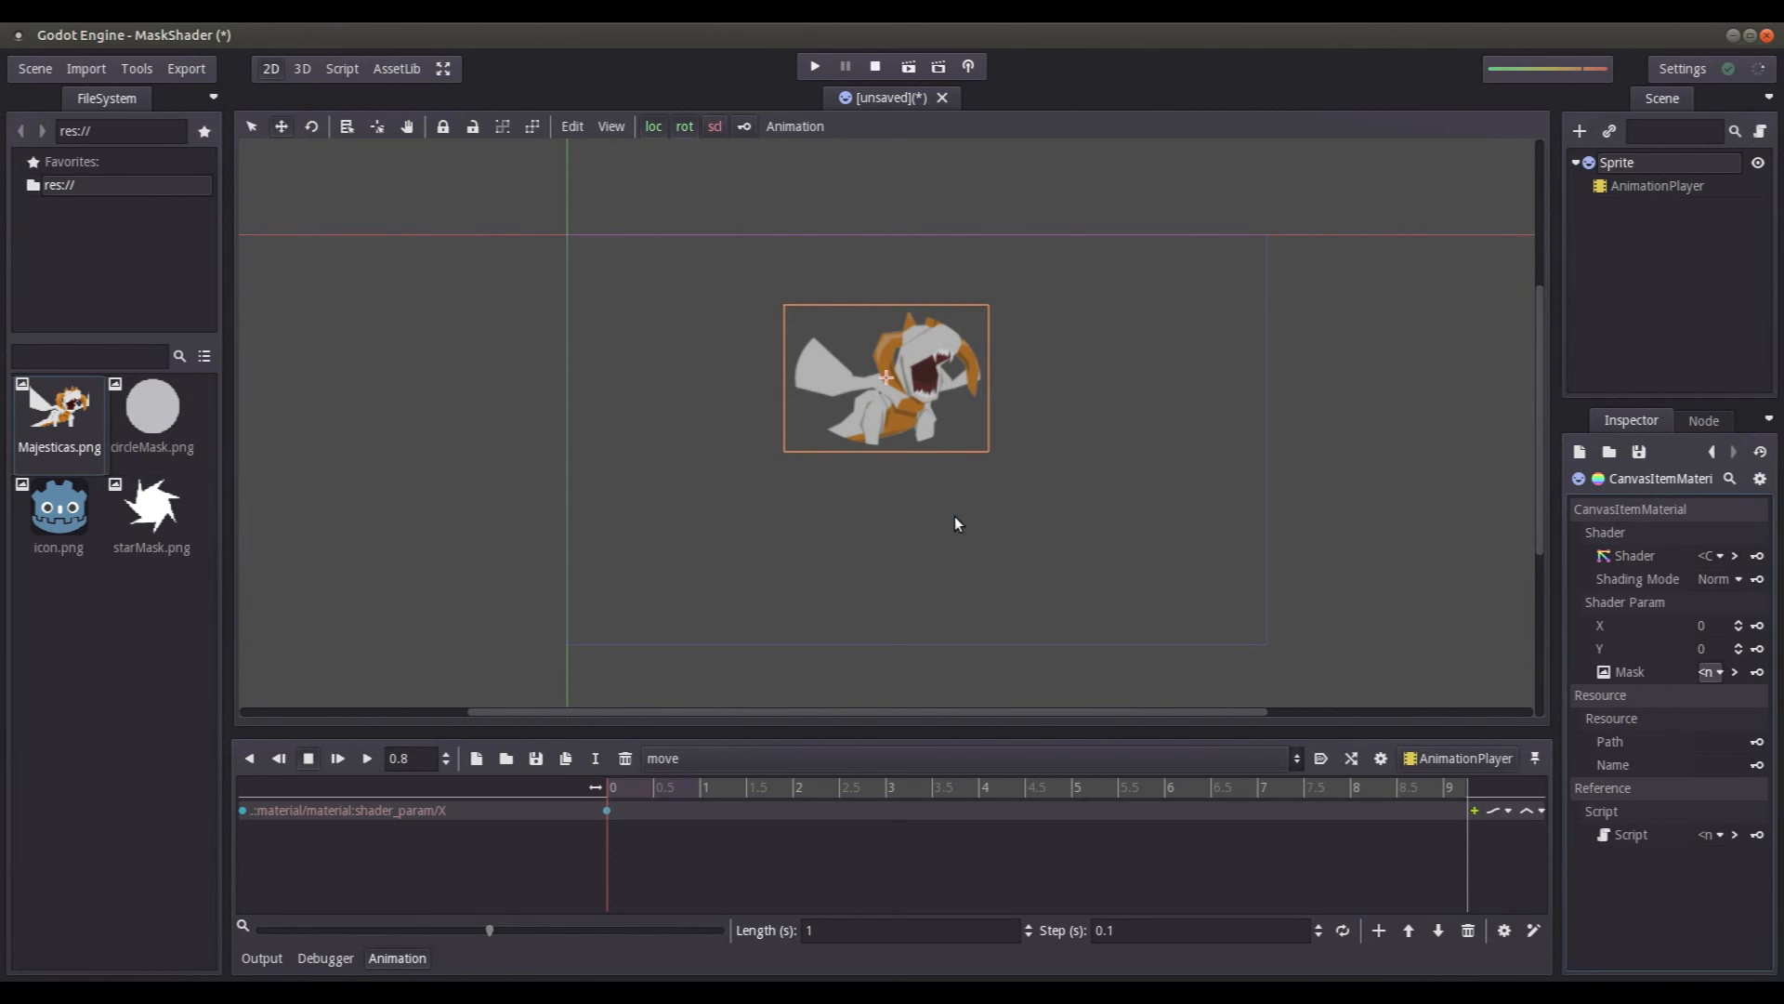
click(1758, 649)
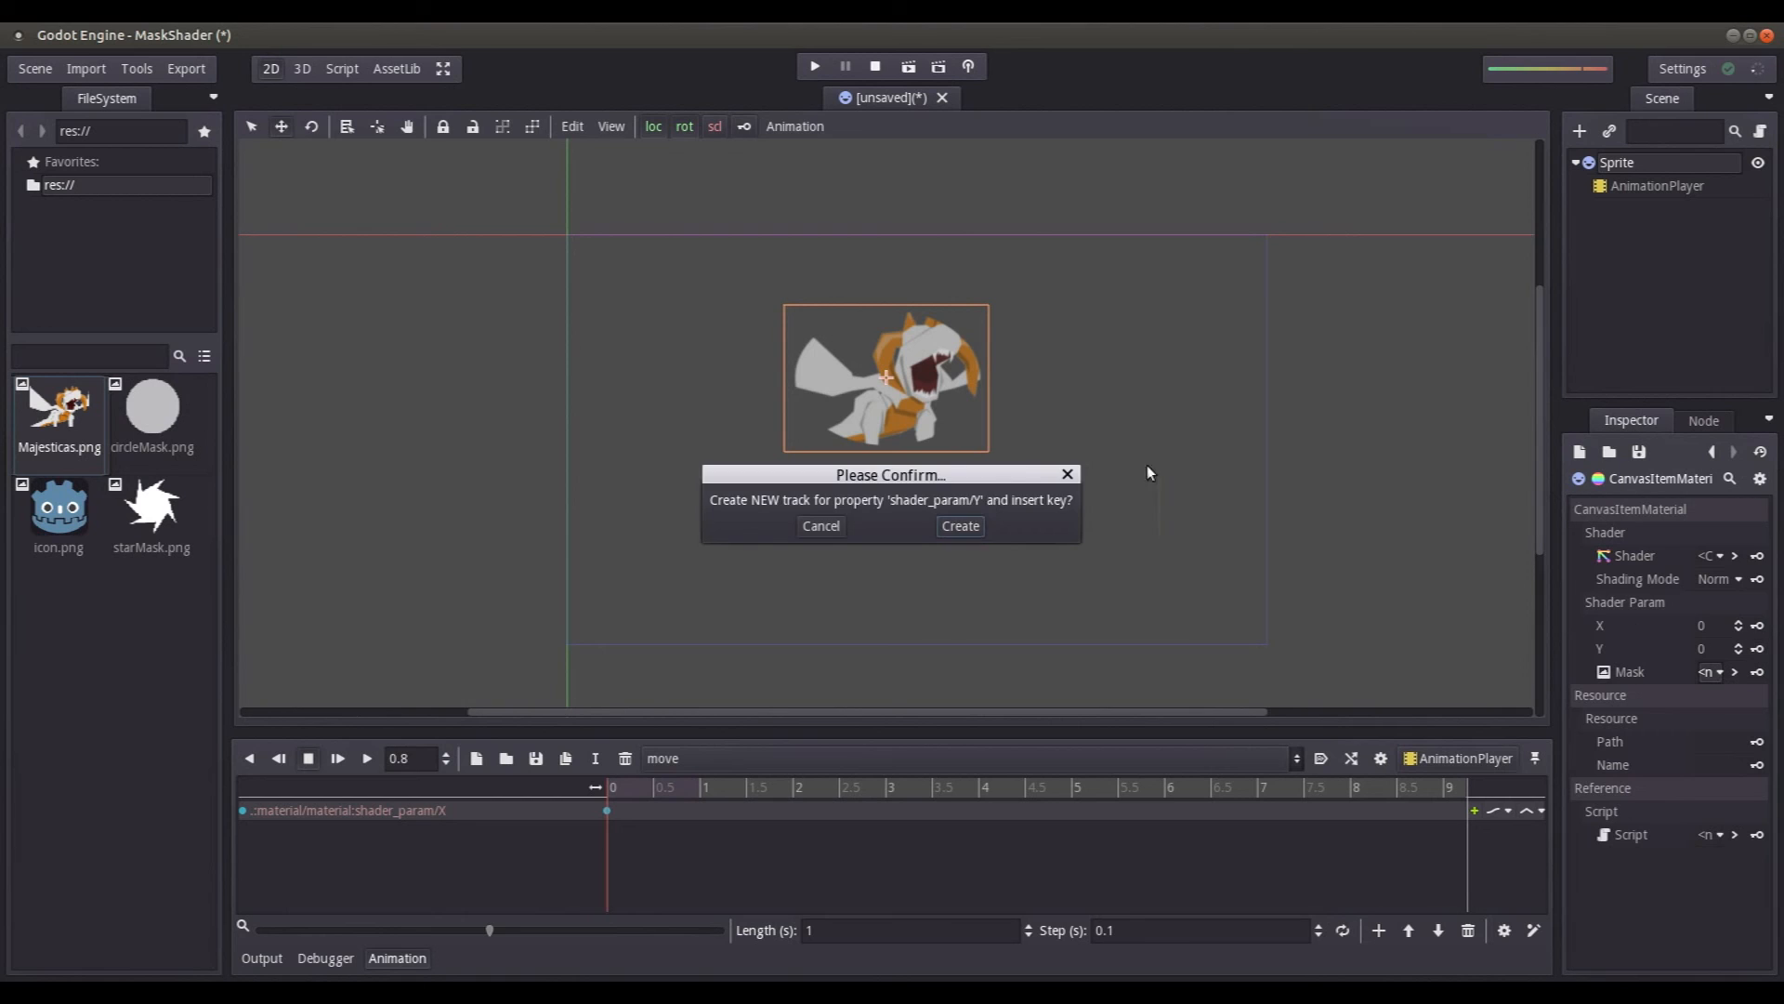
click(960, 526)
Step: At 0.3 s, set X to 0.2 and Y to 0.5 and insert a key for both parameters
mouse_move(628, 788)
mouse_down()
mouse_move(657, 784)
mouse_move(638, 792)
mouse_up()
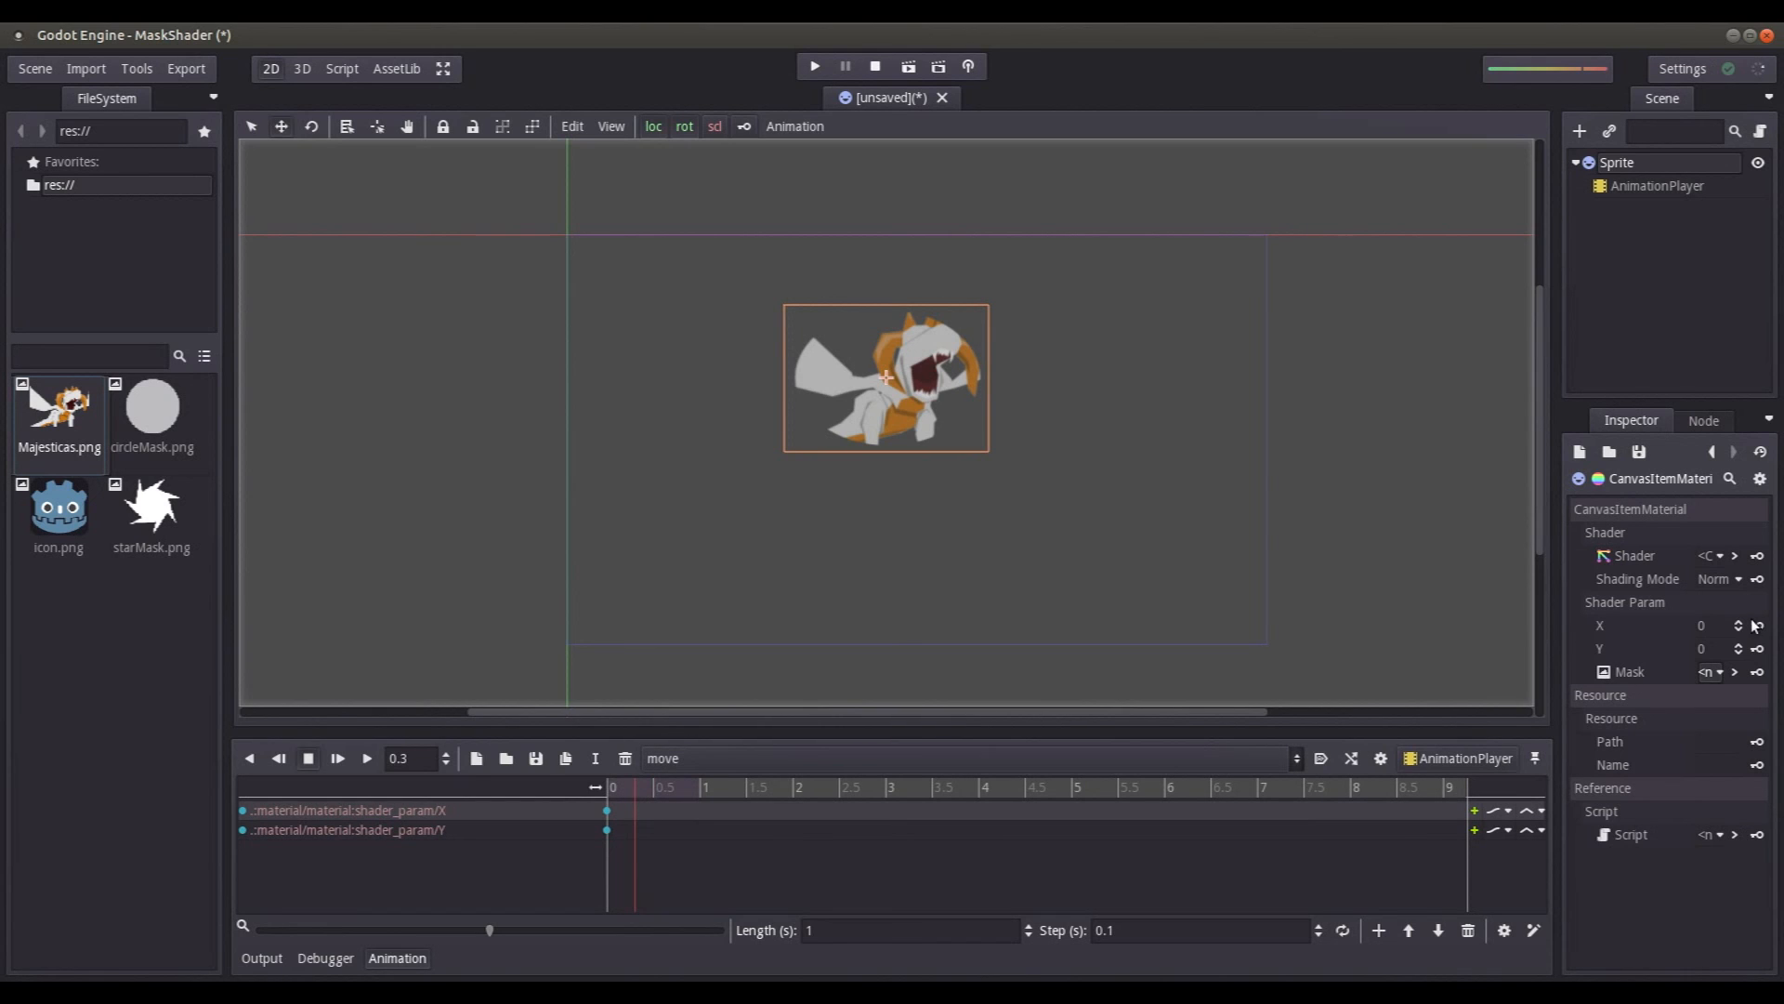
click(1708, 627)
text(0)
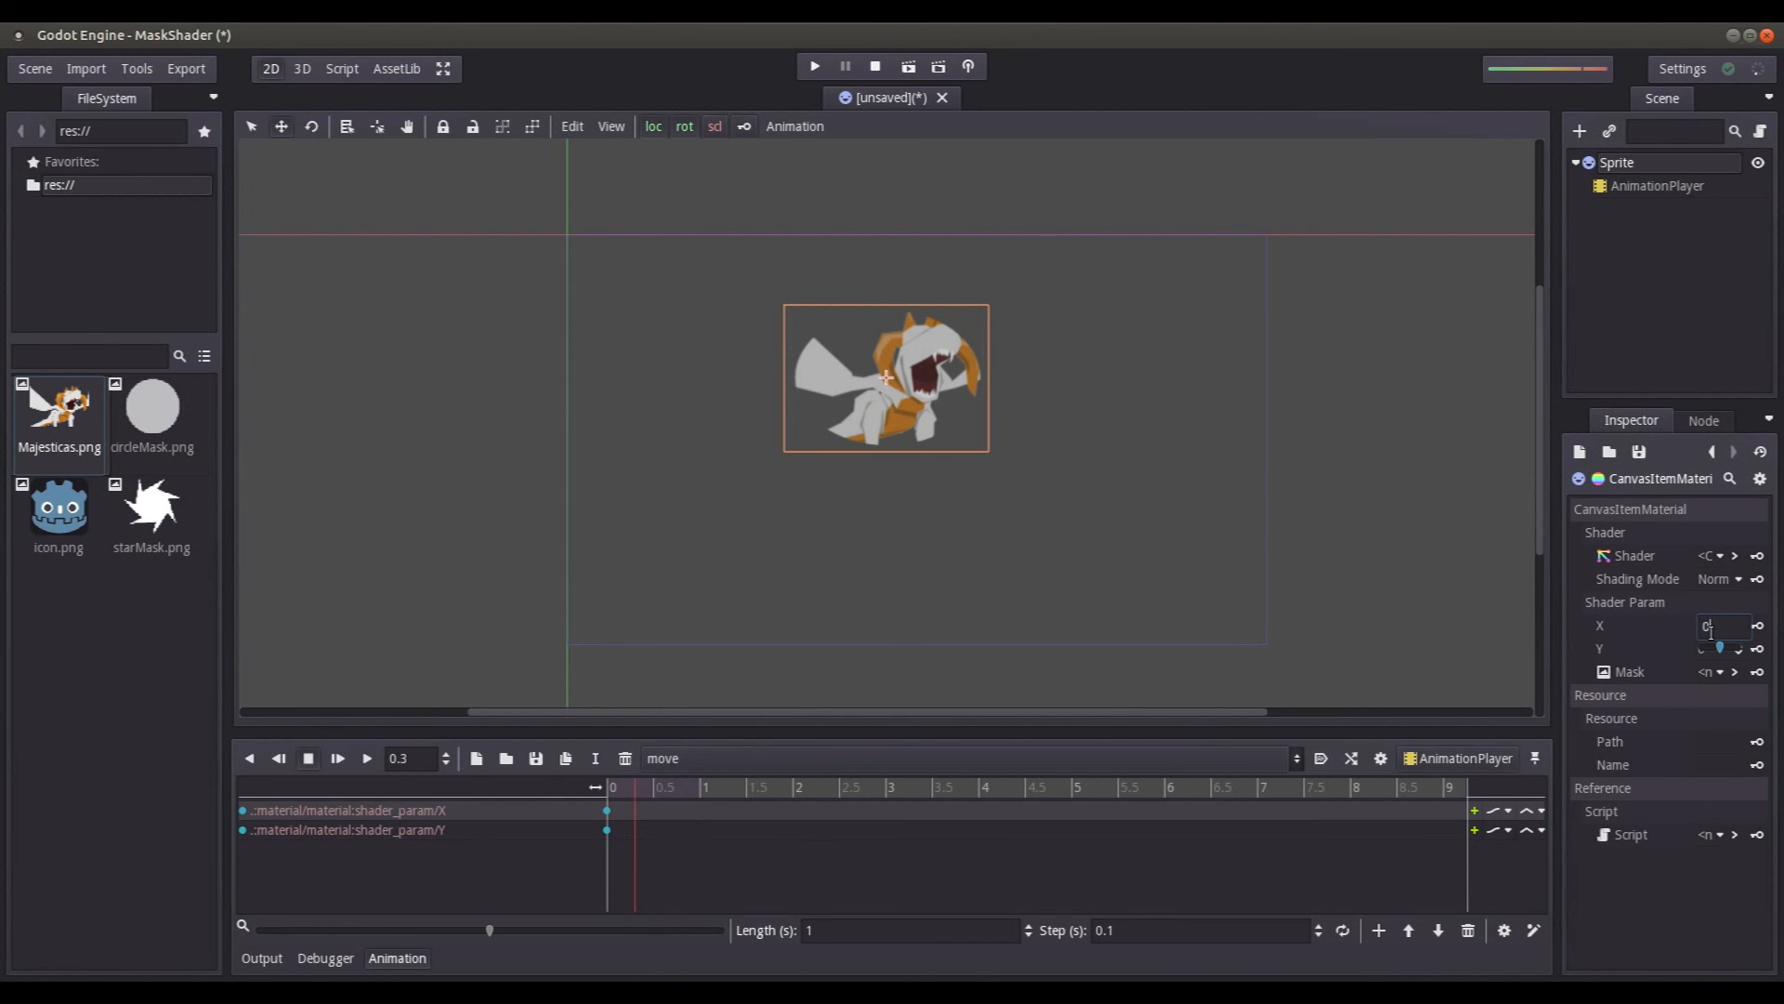
text(.2)
key(Return)
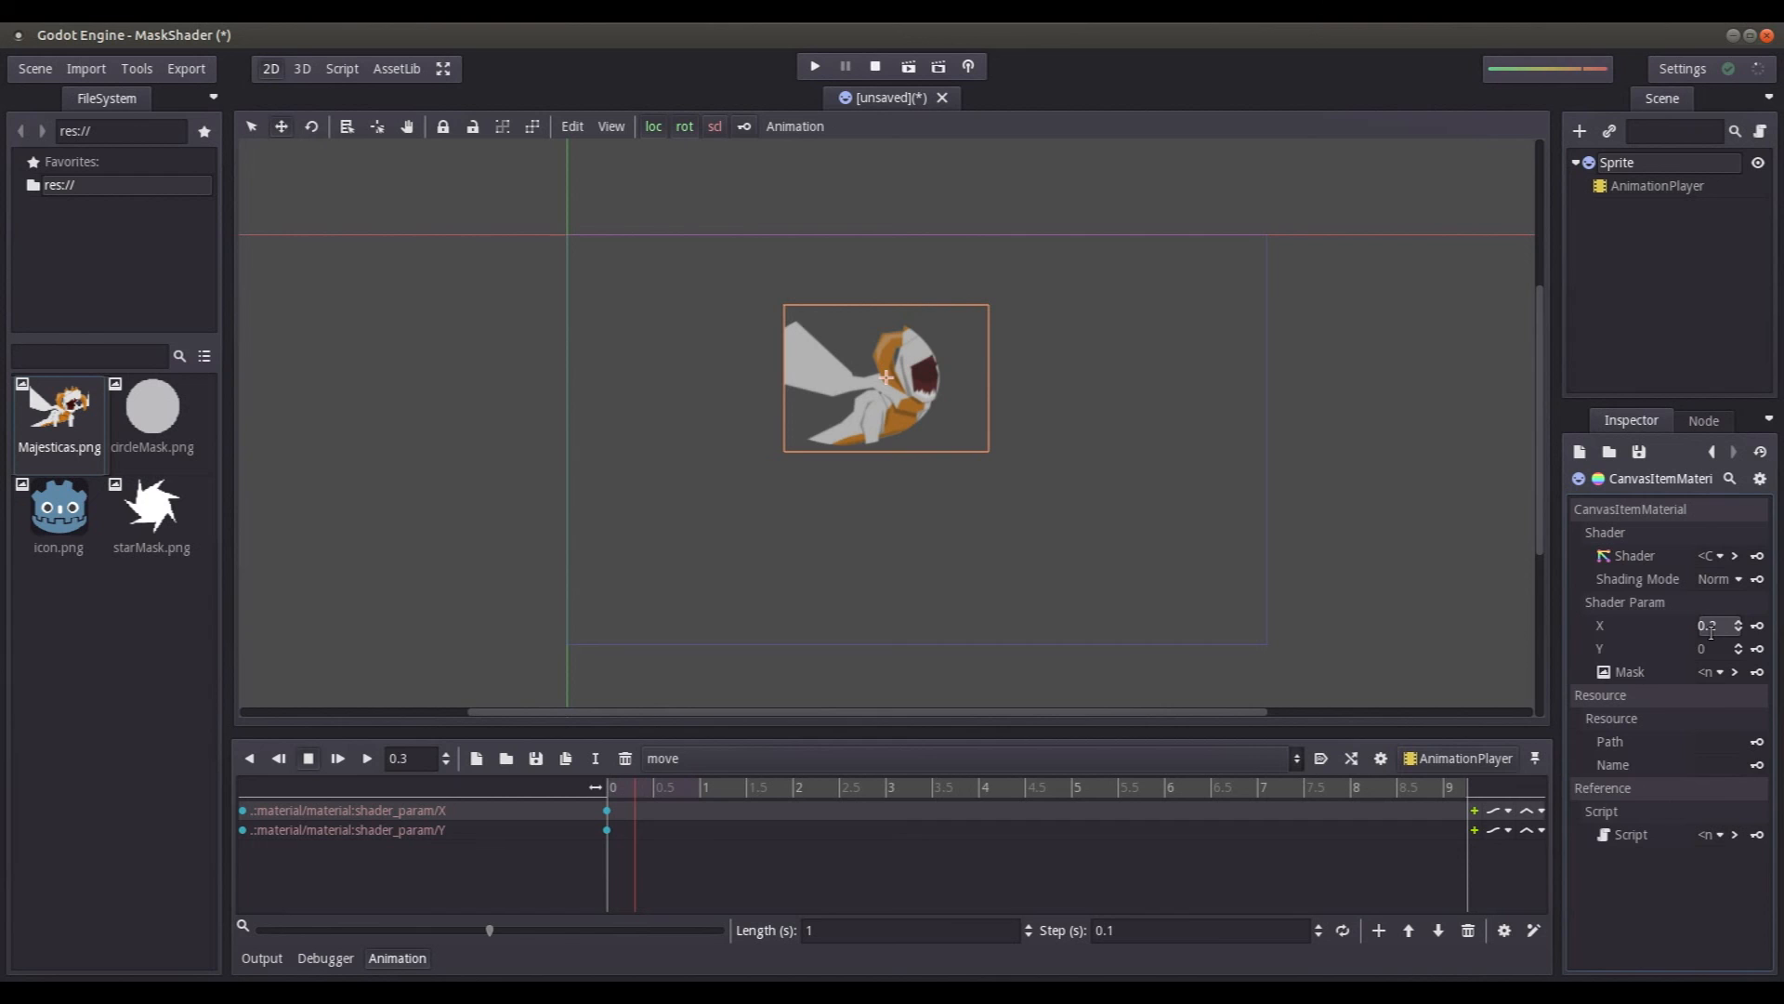
click(1714, 648)
text(0.5)
key(Return)
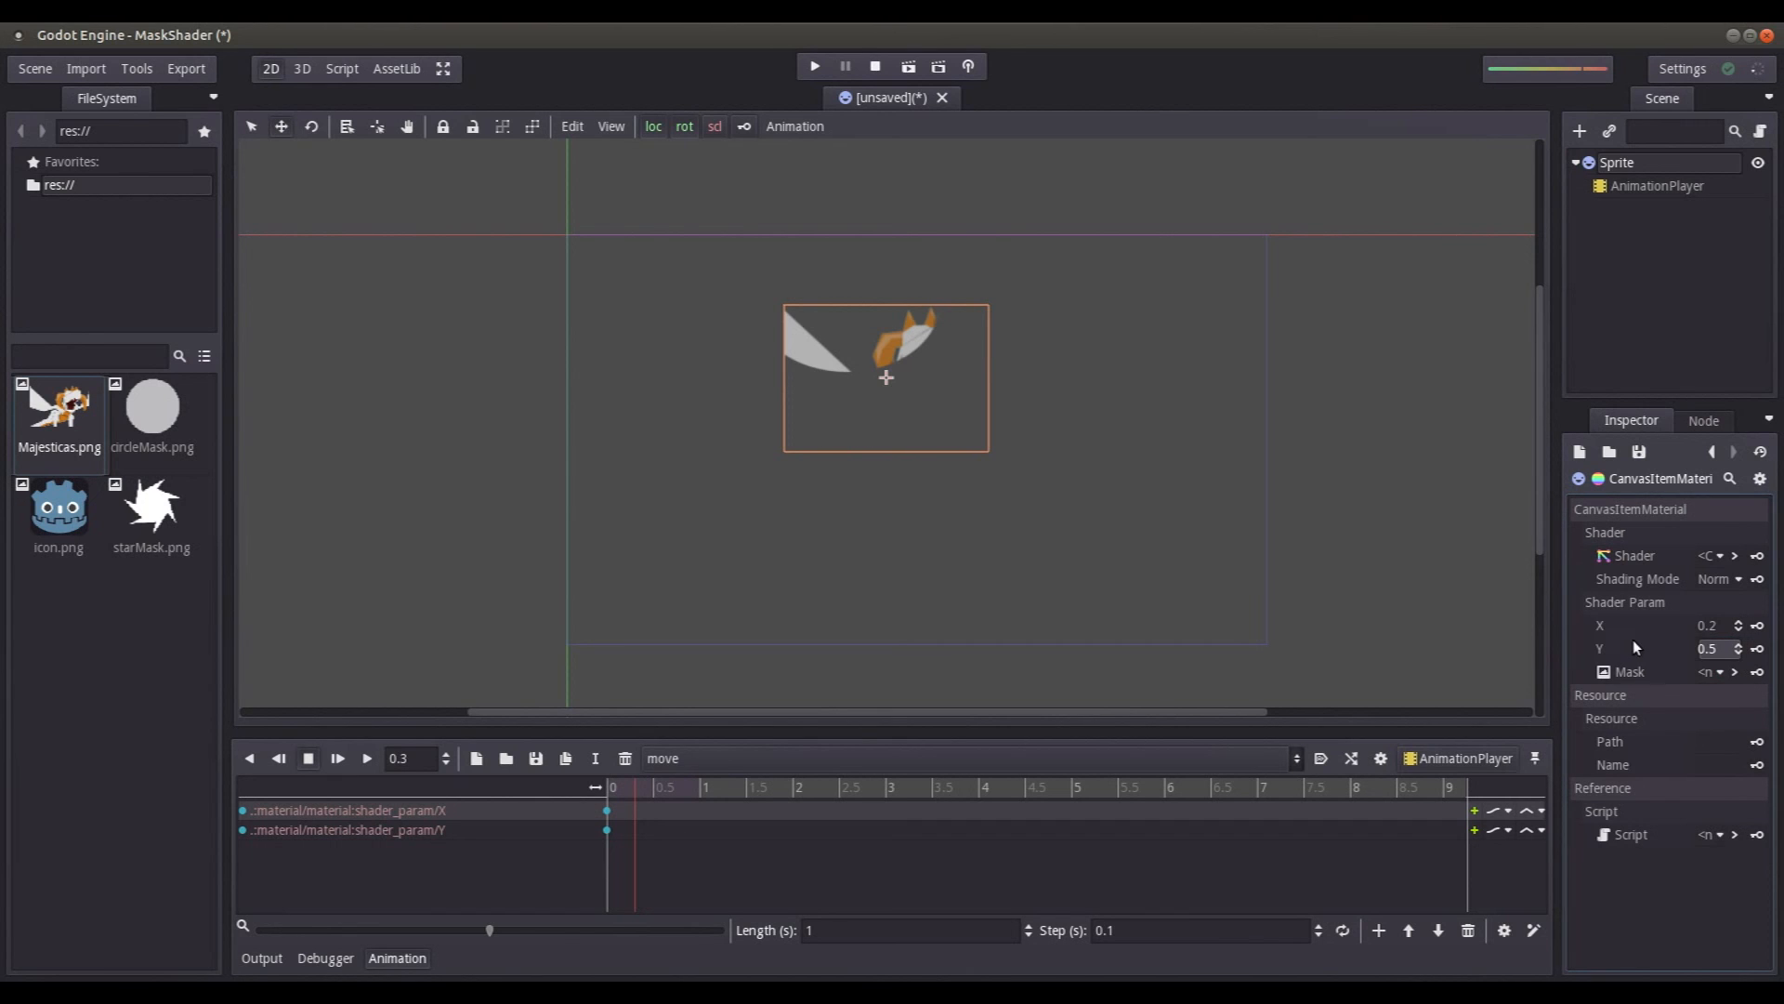
click(1757, 625)
click(1758, 649)
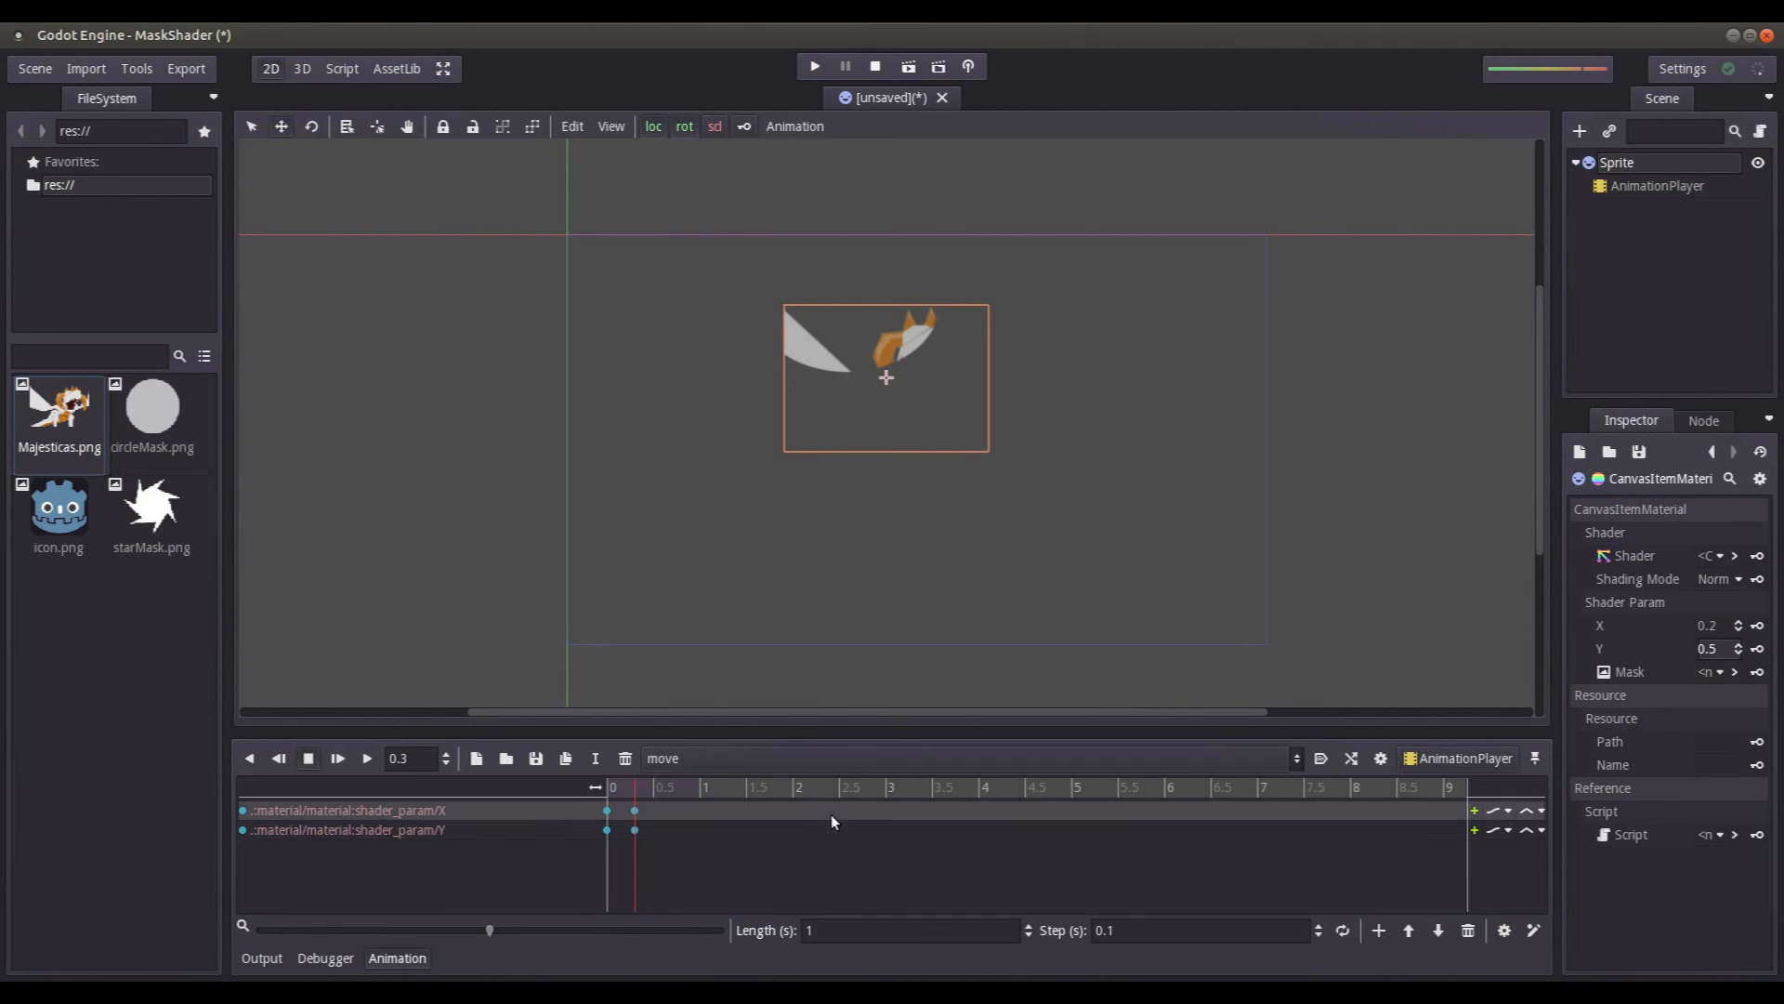
Step: At 0.6 s, set X to -0.2 and Y to -0.5 and insert a key for both parameters
click(664, 791)
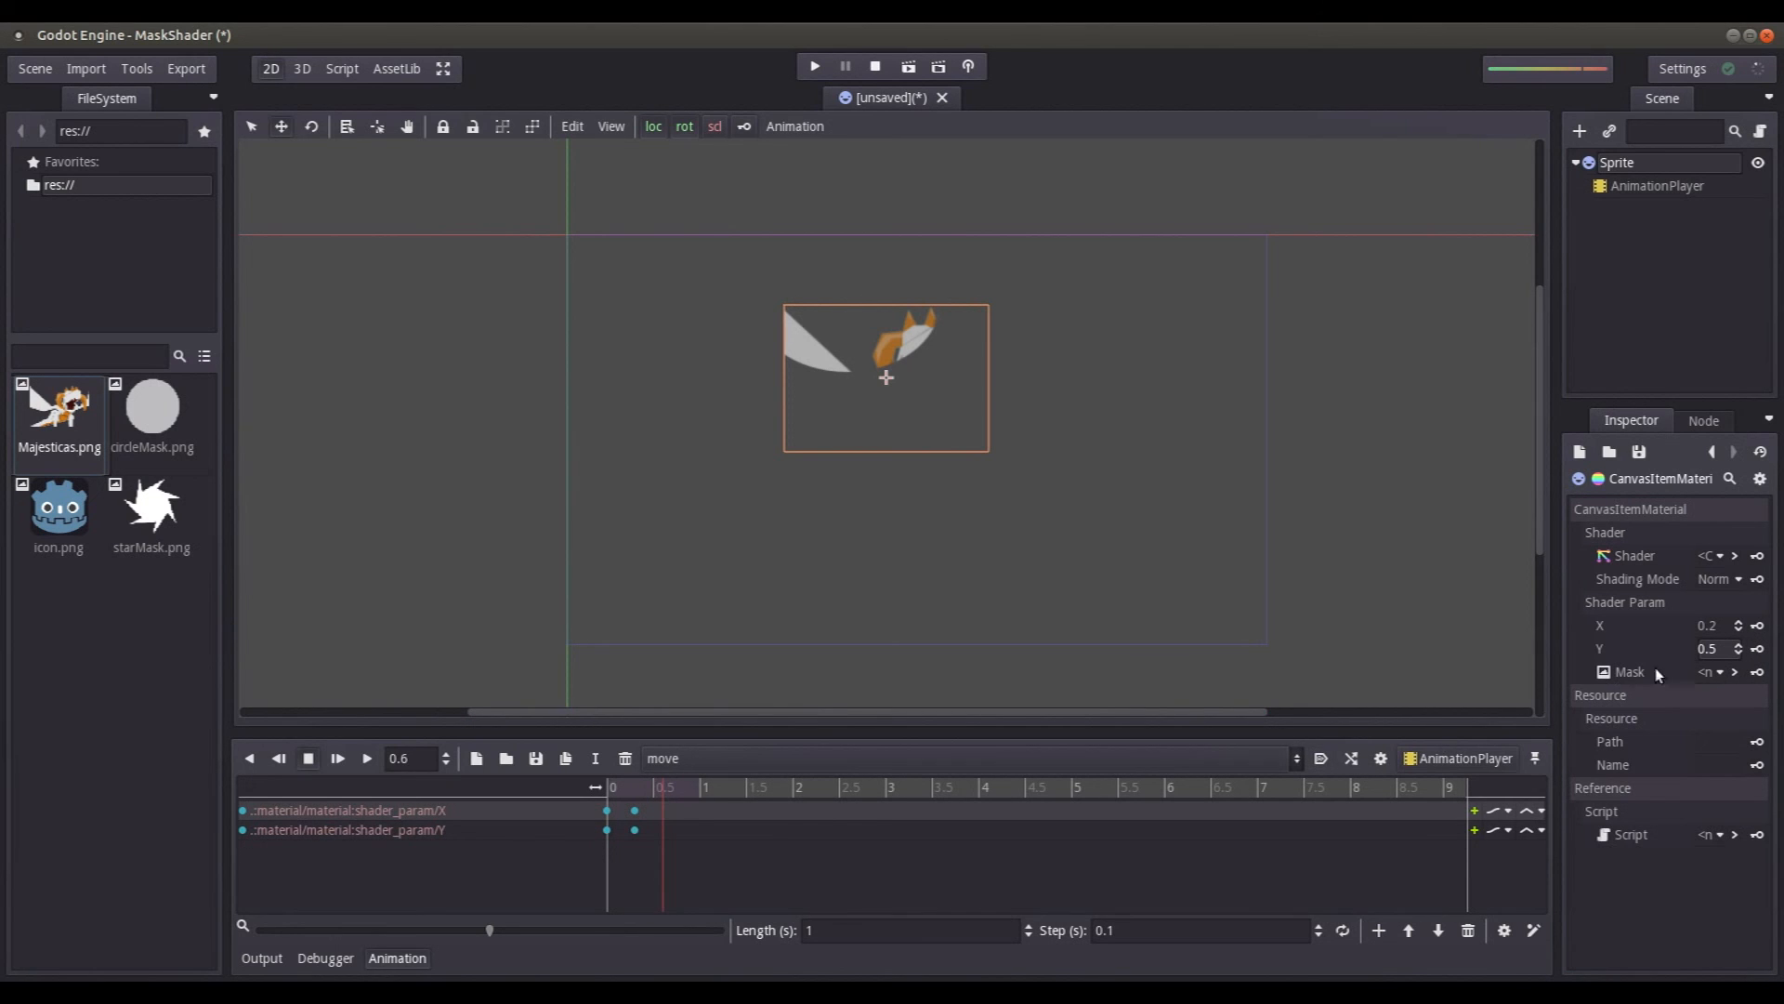
click(1717, 628)
click(1724, 627)
text(-)
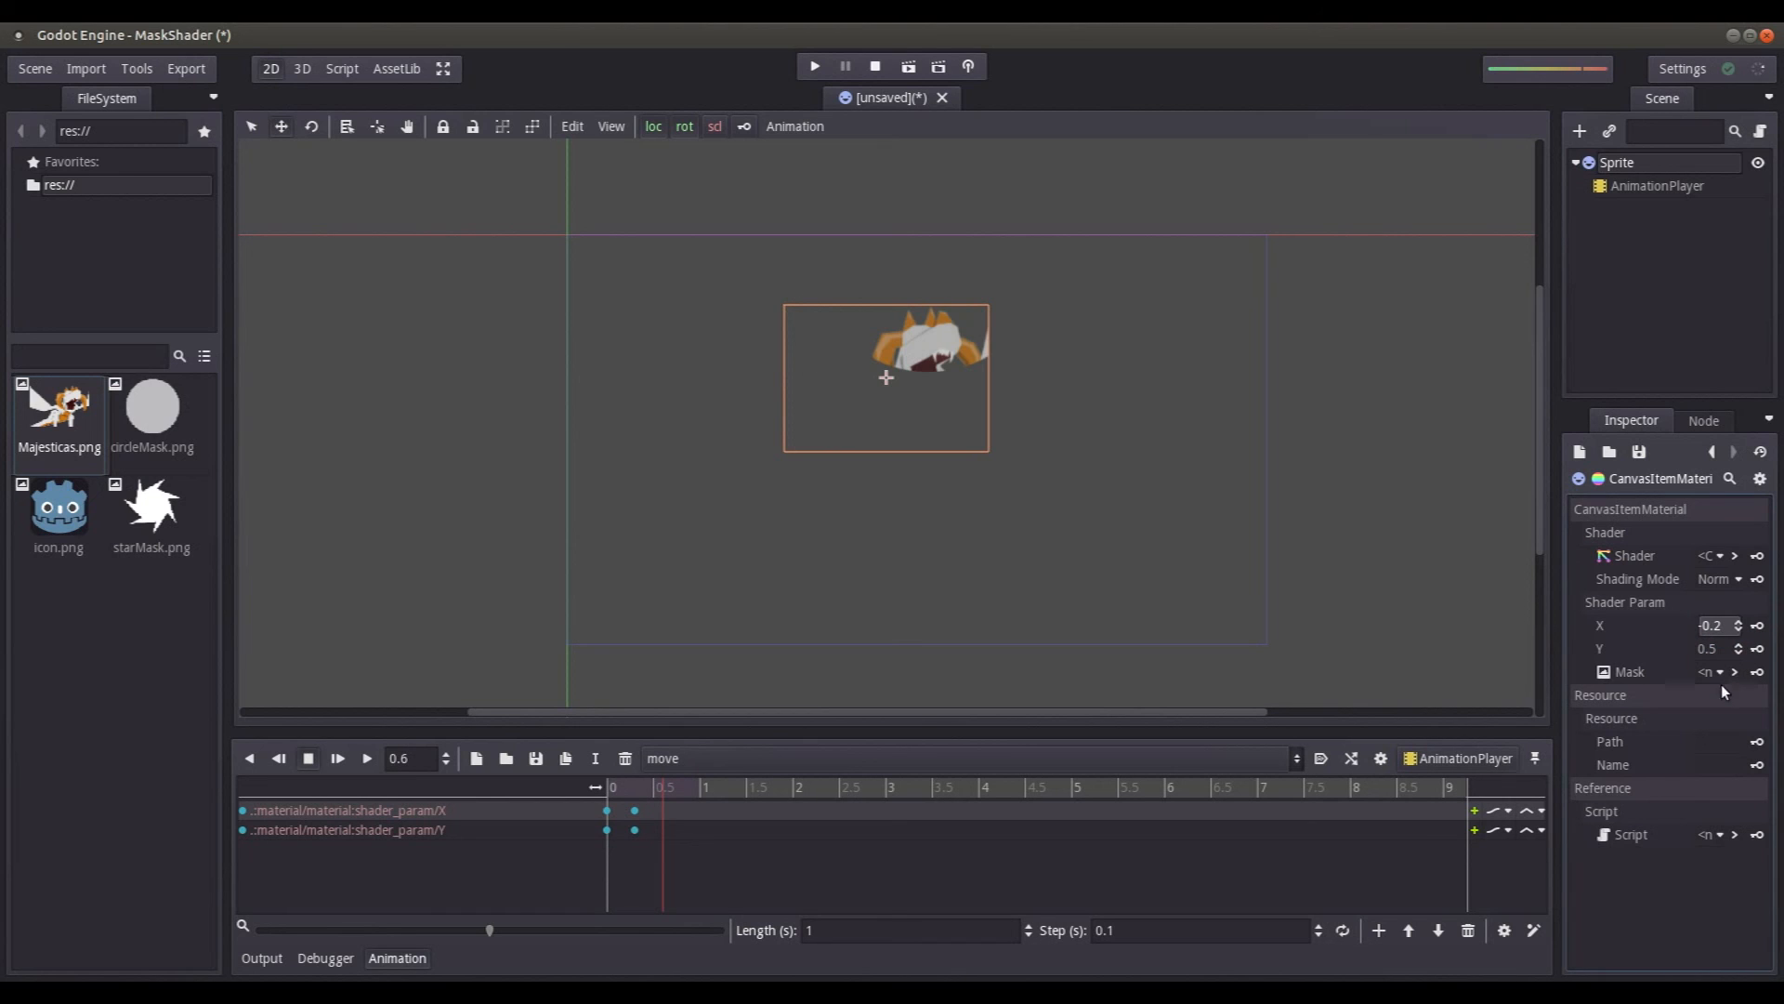
click(1706, 648)
text(-)
key(Return)
click(1758, 626)
click(1758, 649)
Step: At 1 s, set X and Y back to 0 and insert a key for both parameters
click(700, 790)
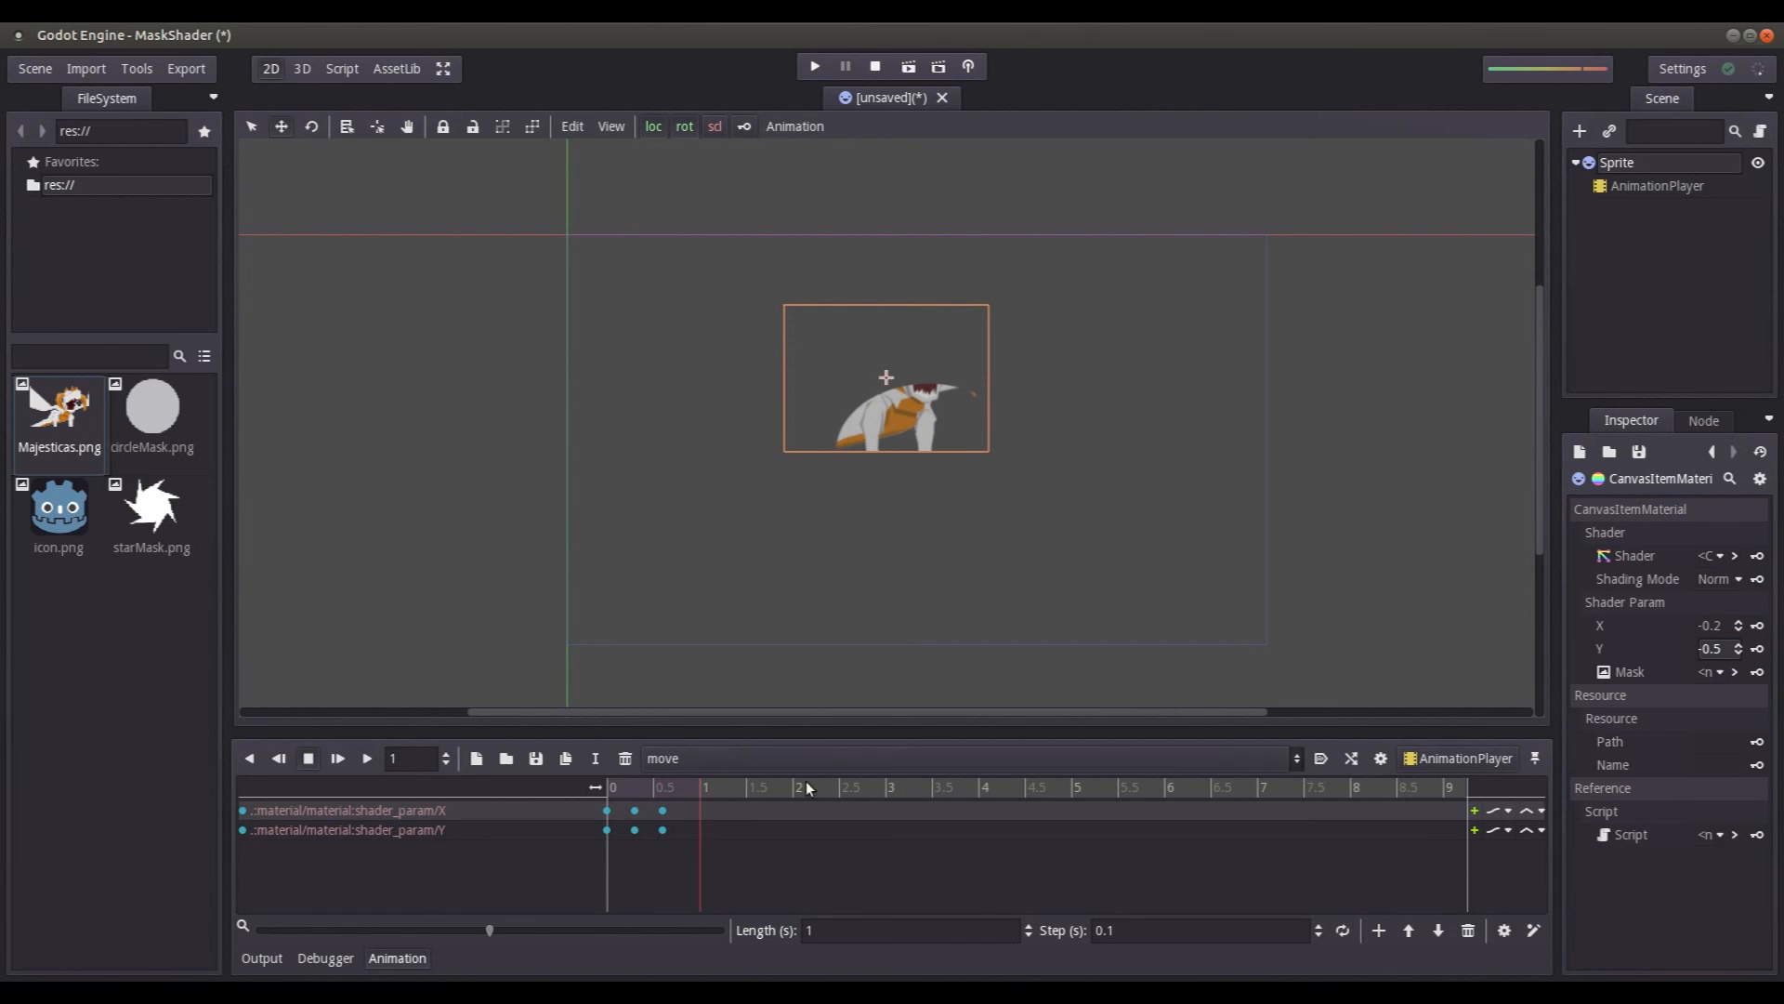
click(1715, 627)
text(0)
click(1718, 647)
text(0)
key(Return)
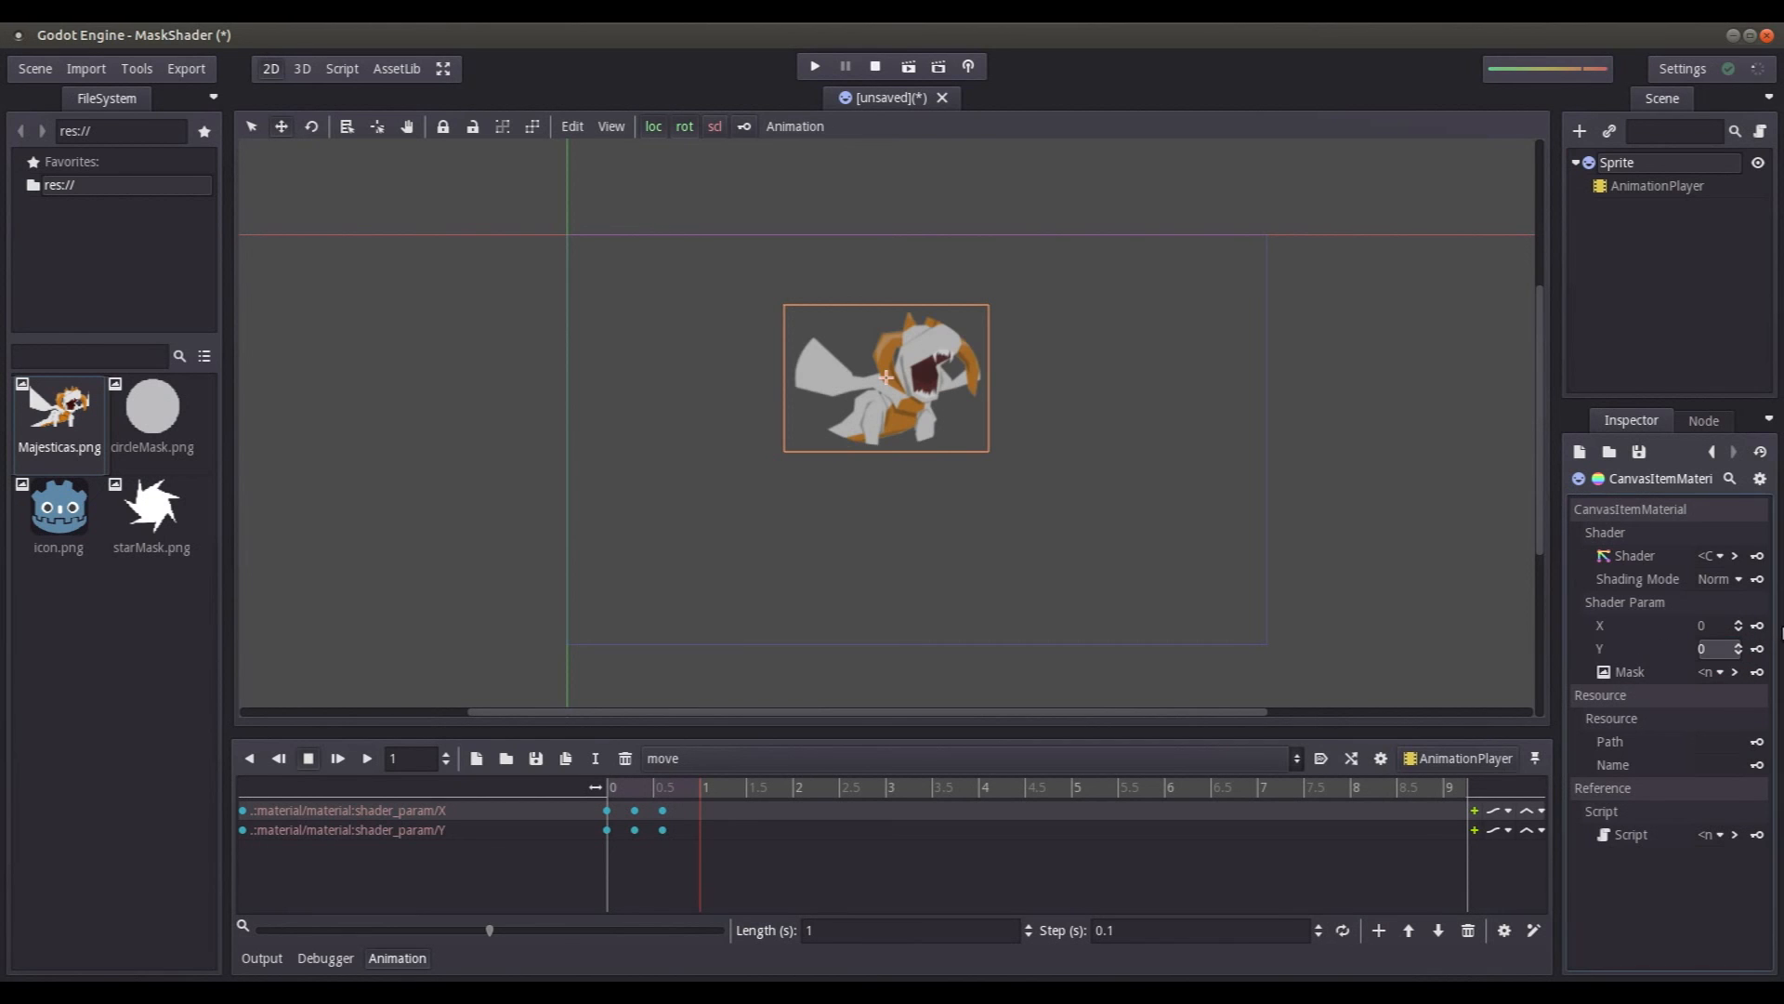
click(1757, 625)
click(1758, 649)
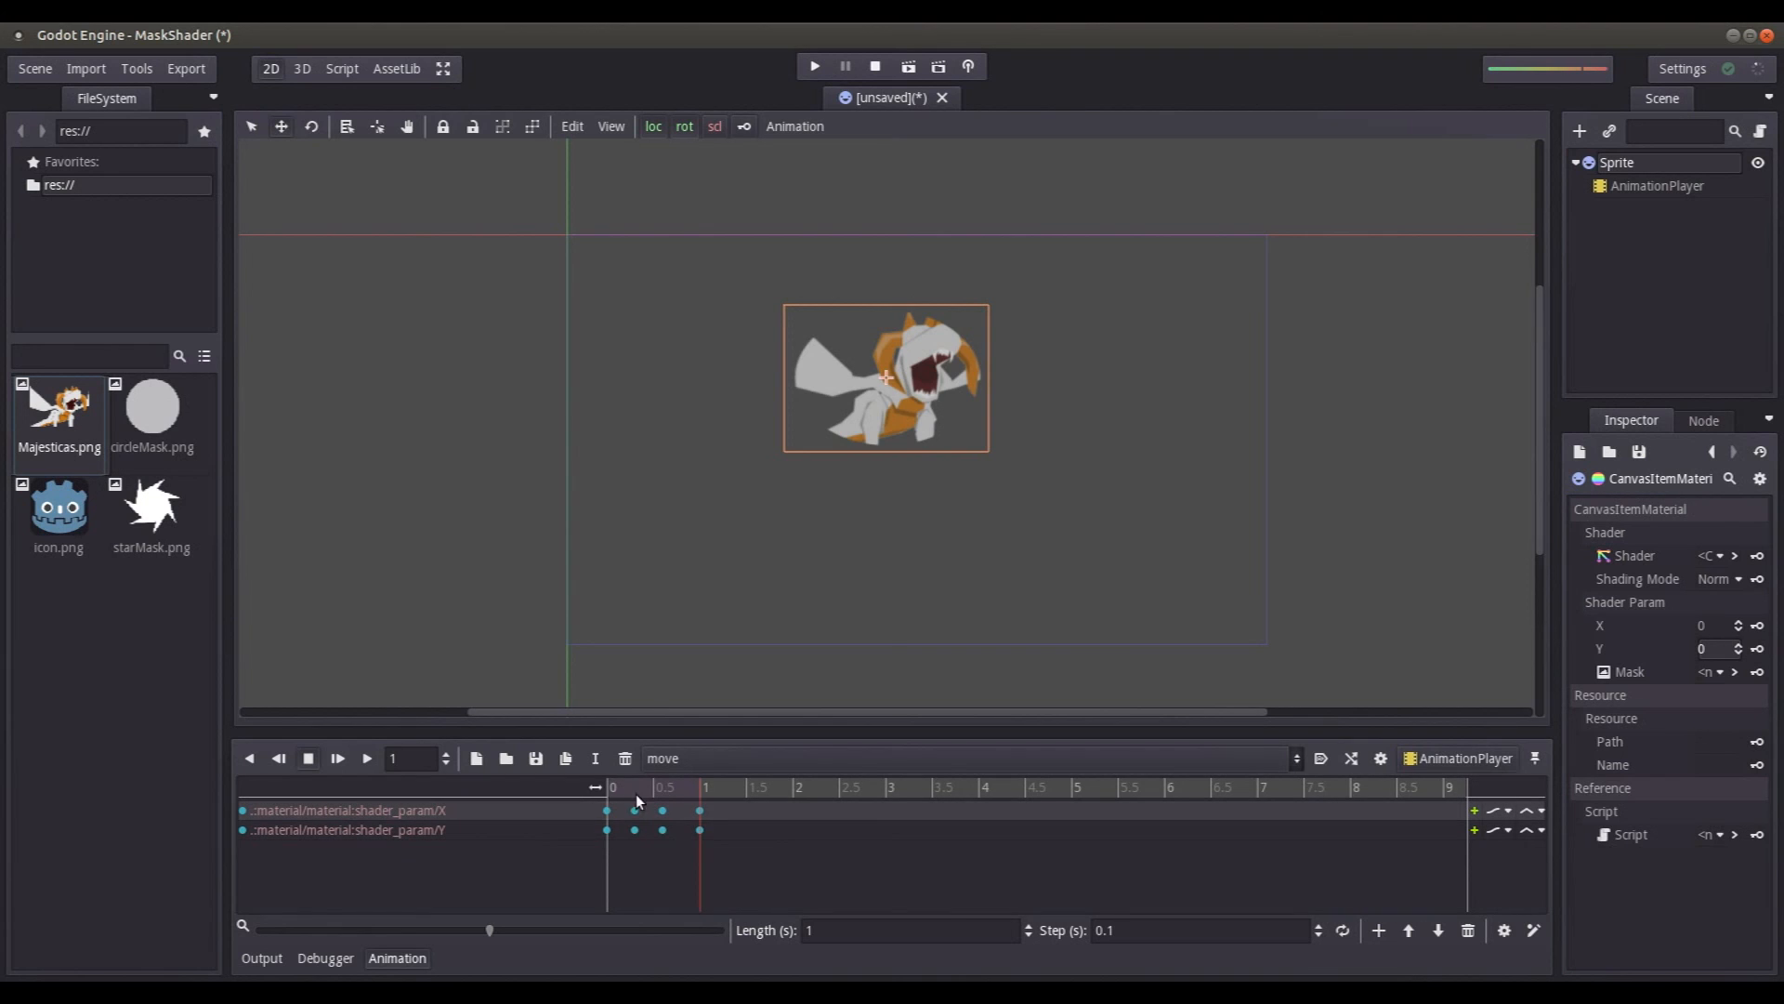
Step: Turn on looping for the move animation and play it to preview the moving mask
click(336, 758)
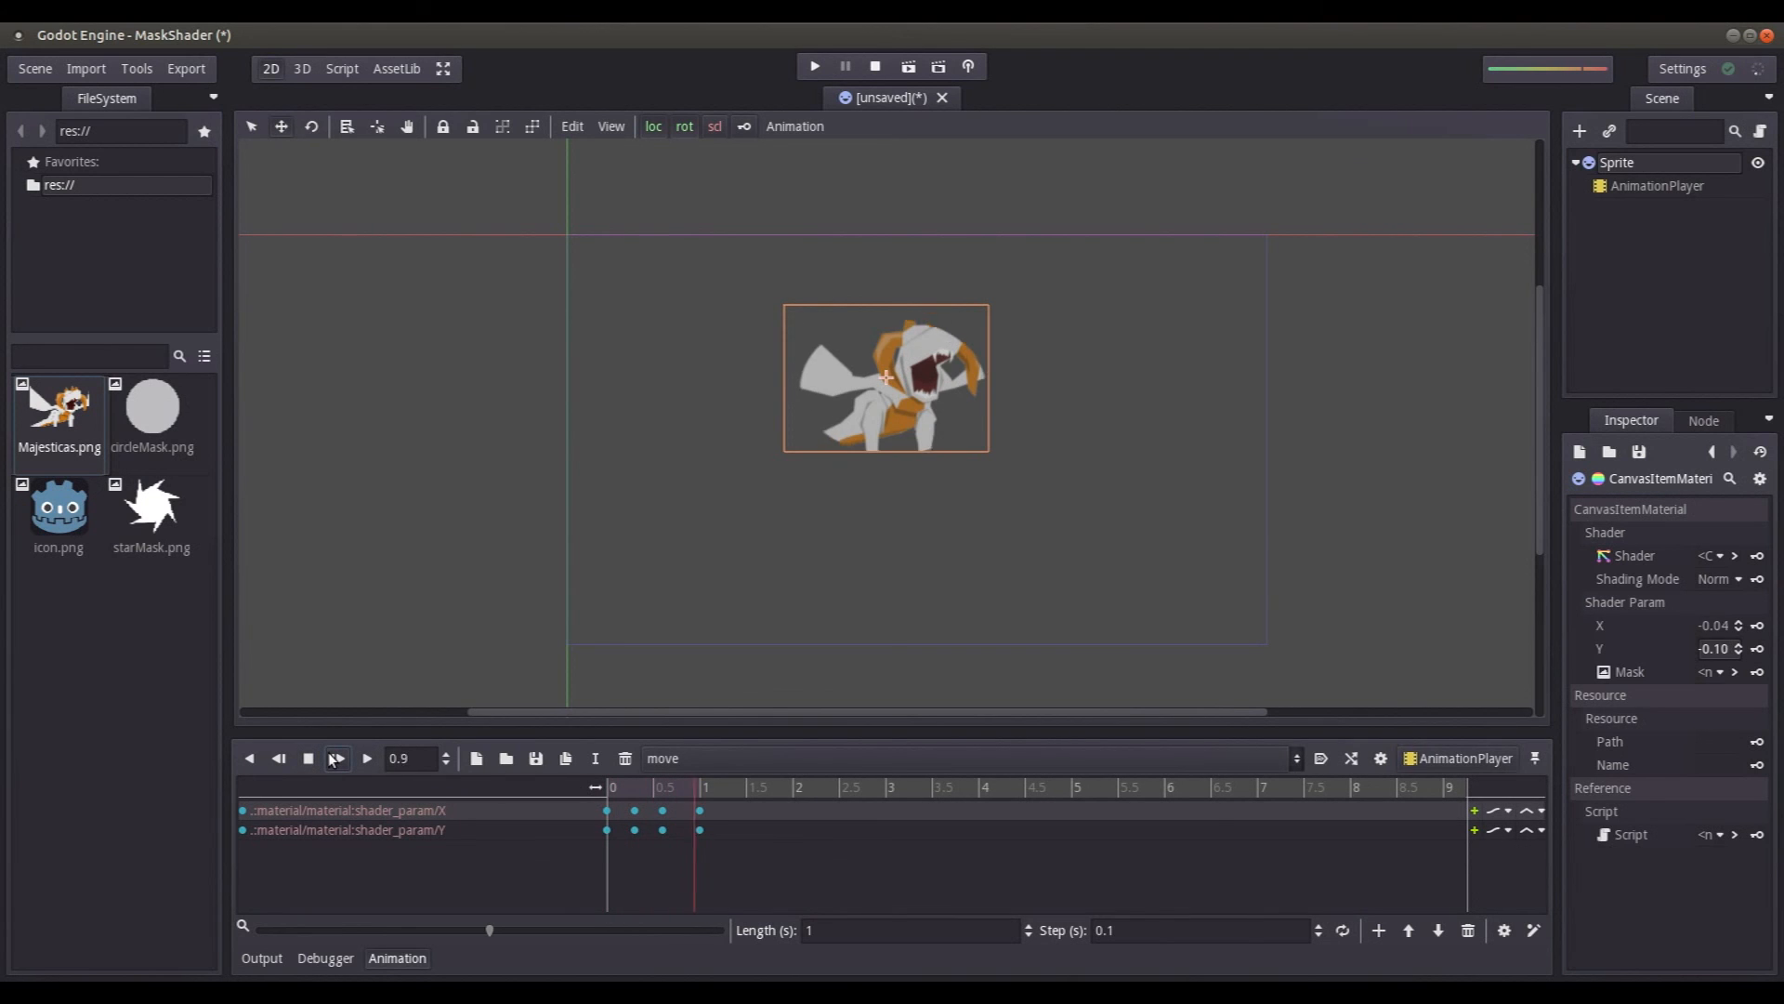
click(1342, 931)
click(338, 758)
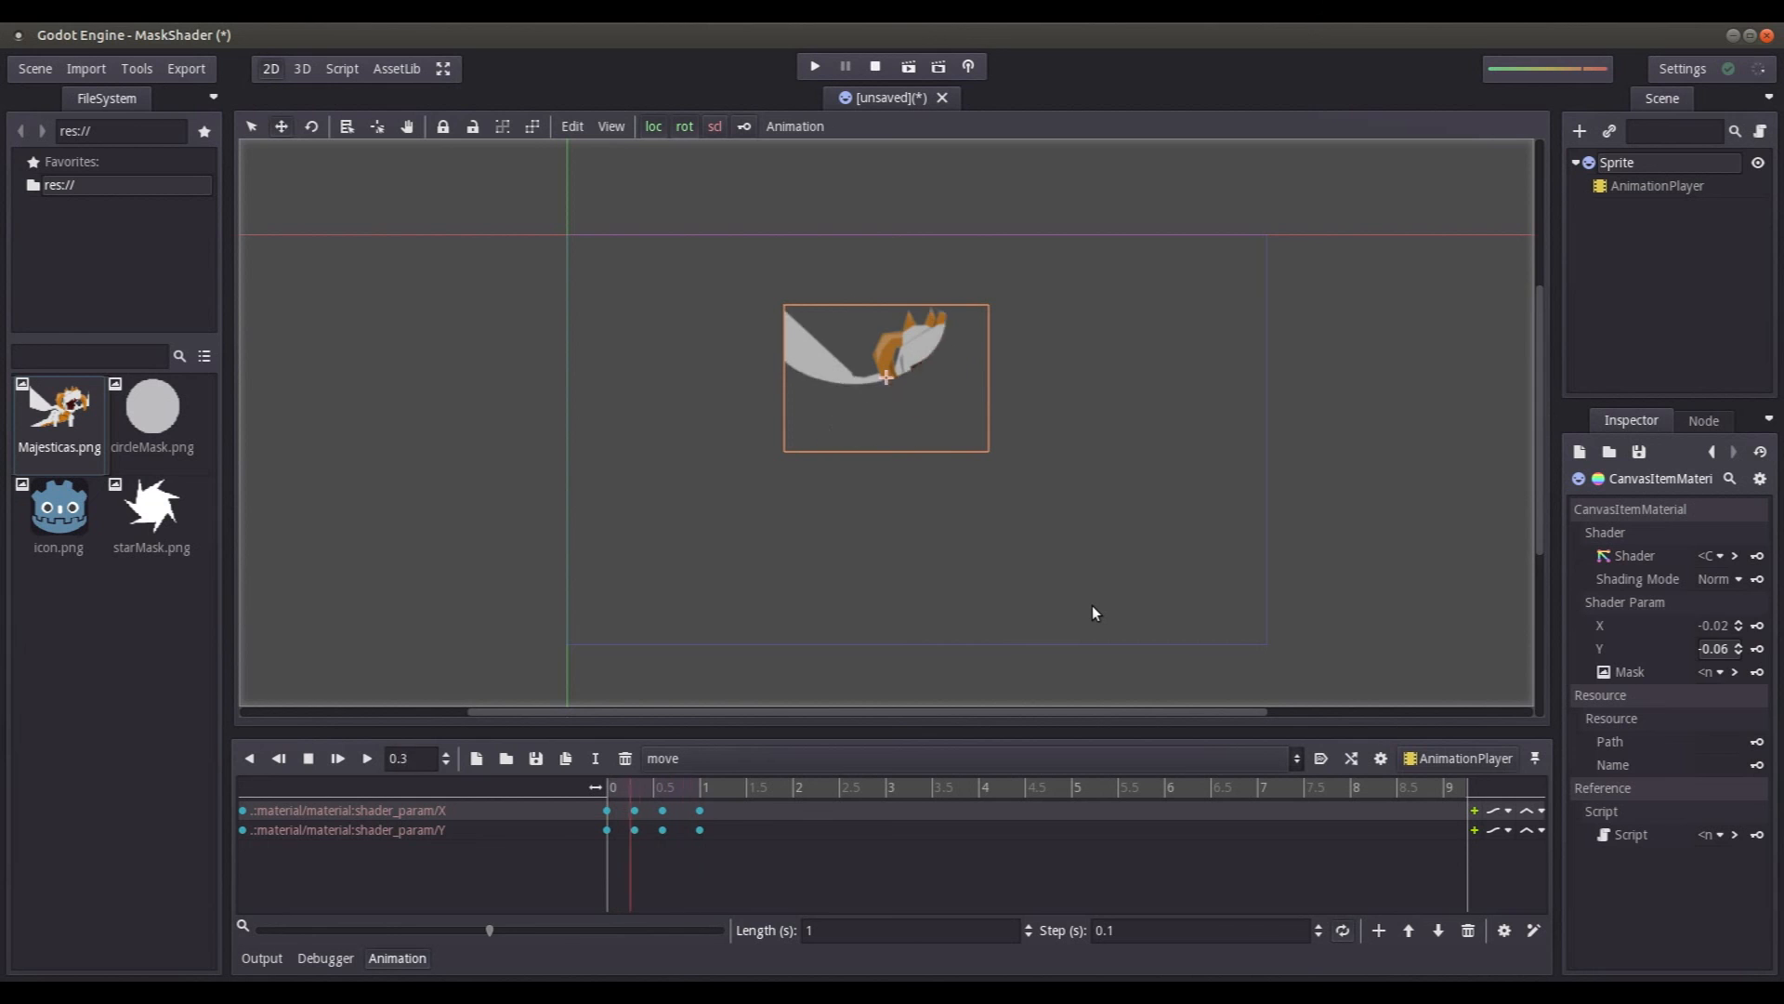
Step: Load starMask.png as the material's Mask texture while the animation plays
click(1719, 672)
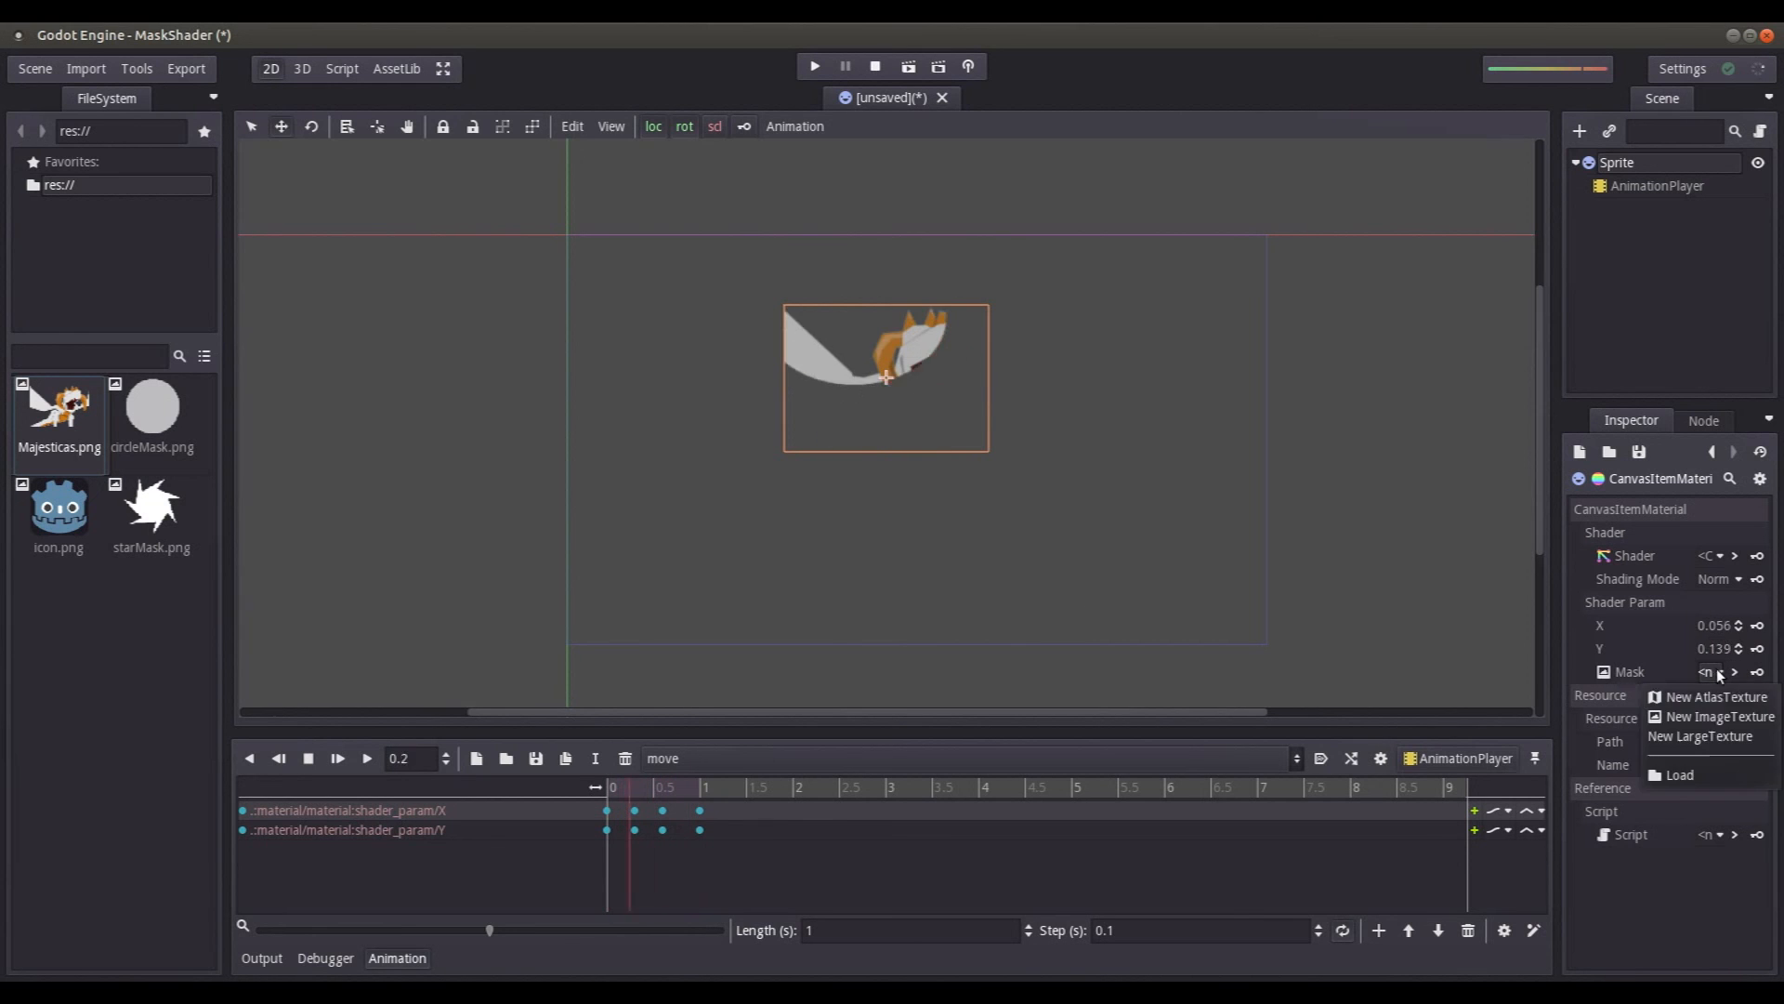
click(1684, 772)
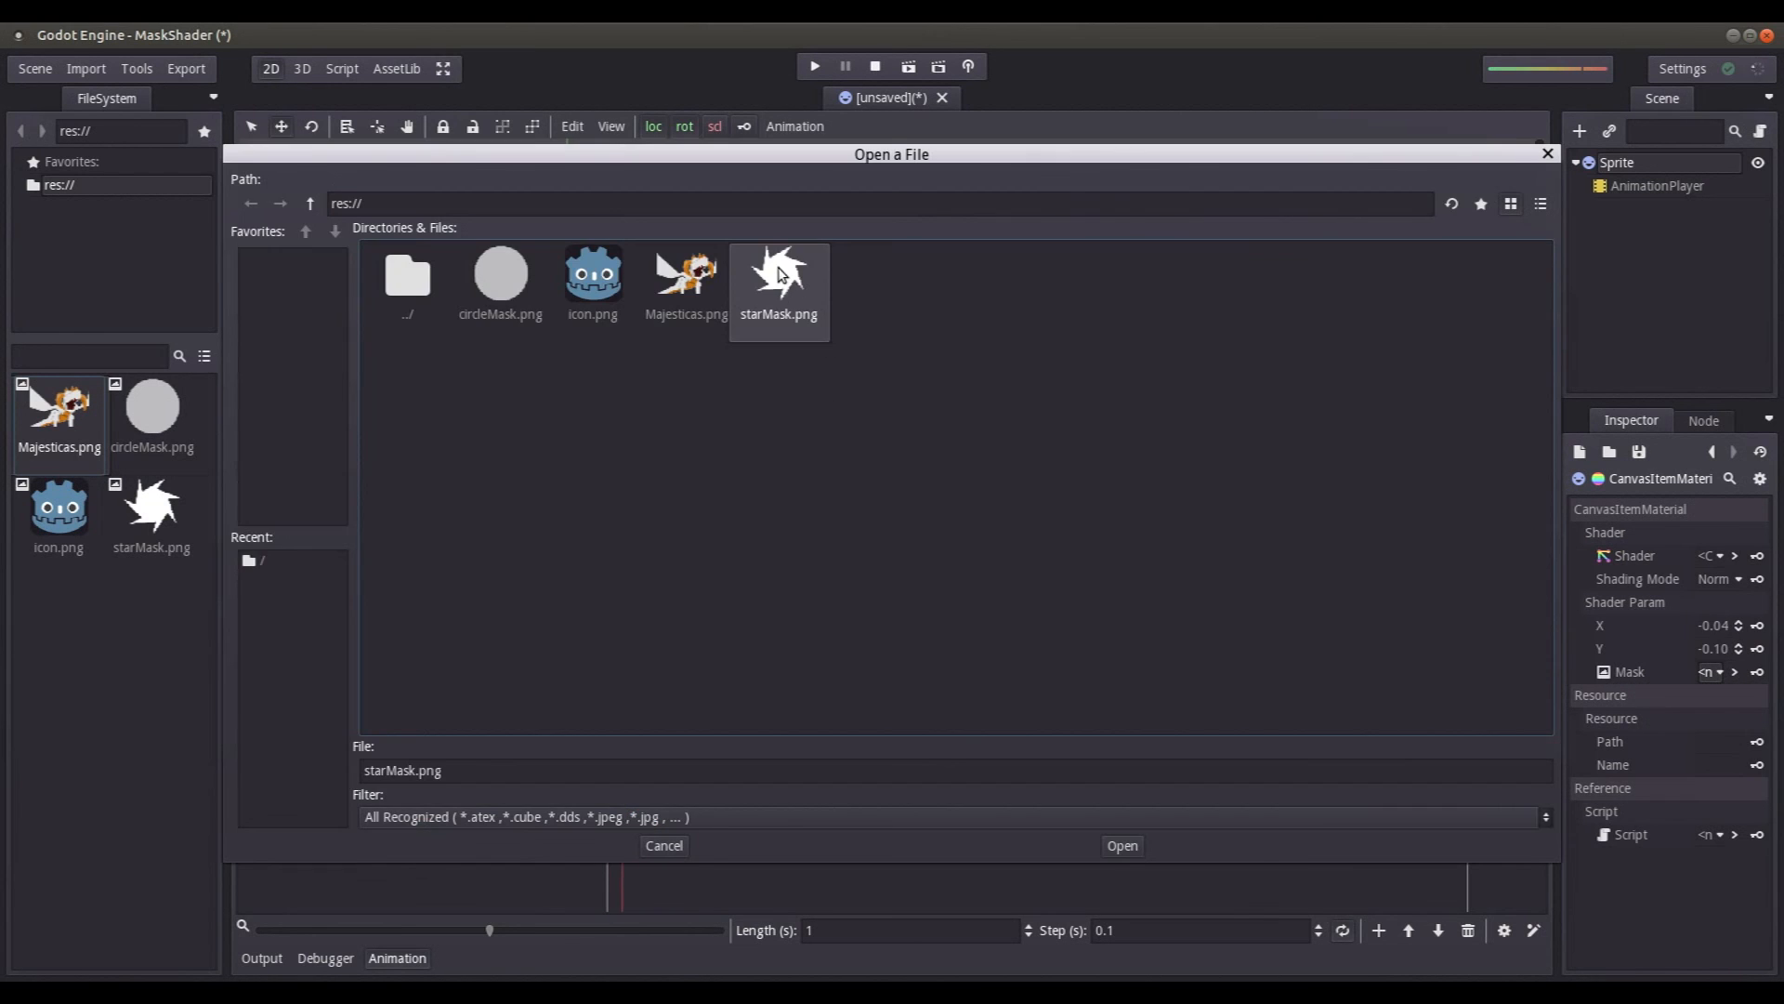
double_click(778, 272)
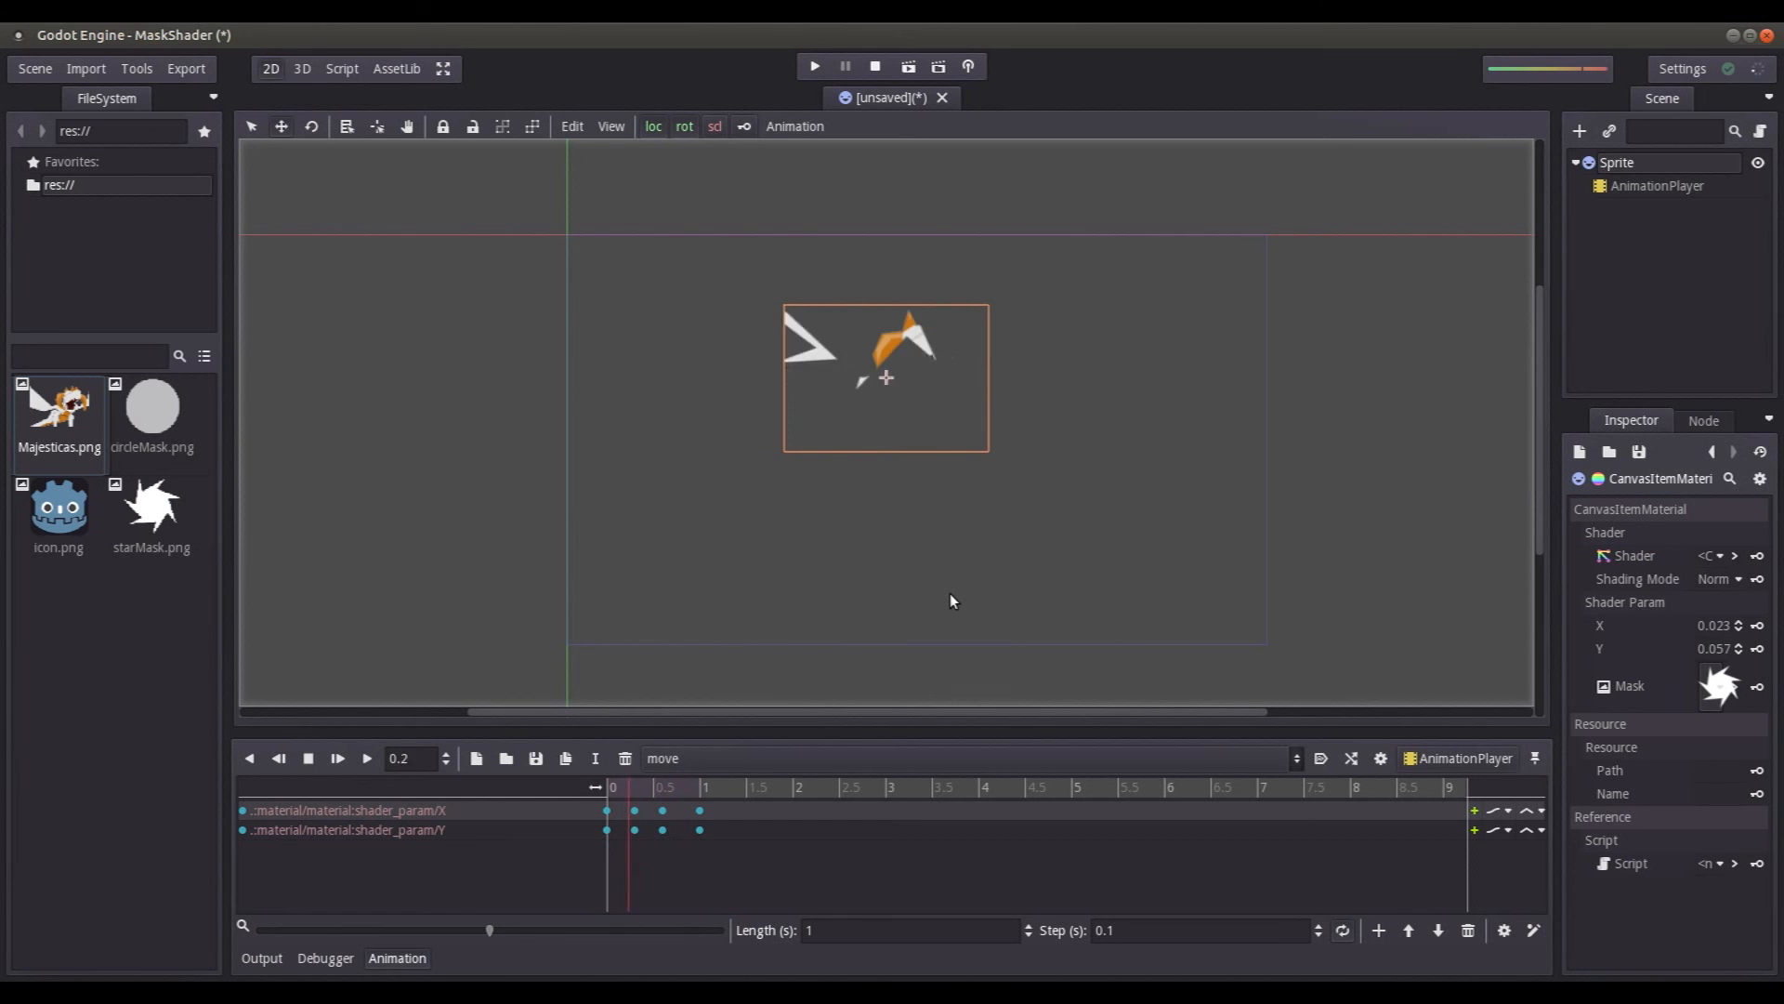